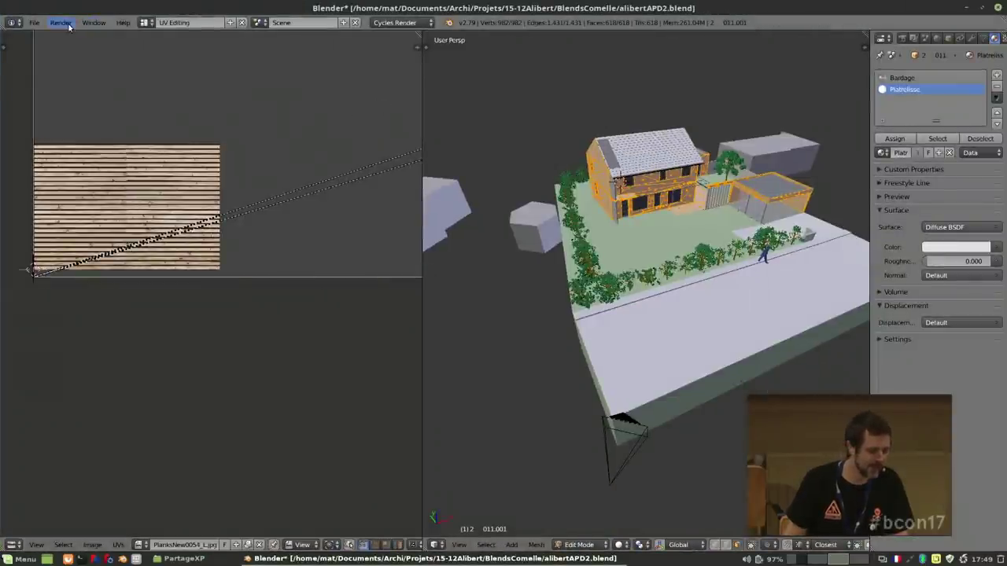
Open the recent file esquissegrandmurcinsOriginal.blend.
left_click(36, 22)
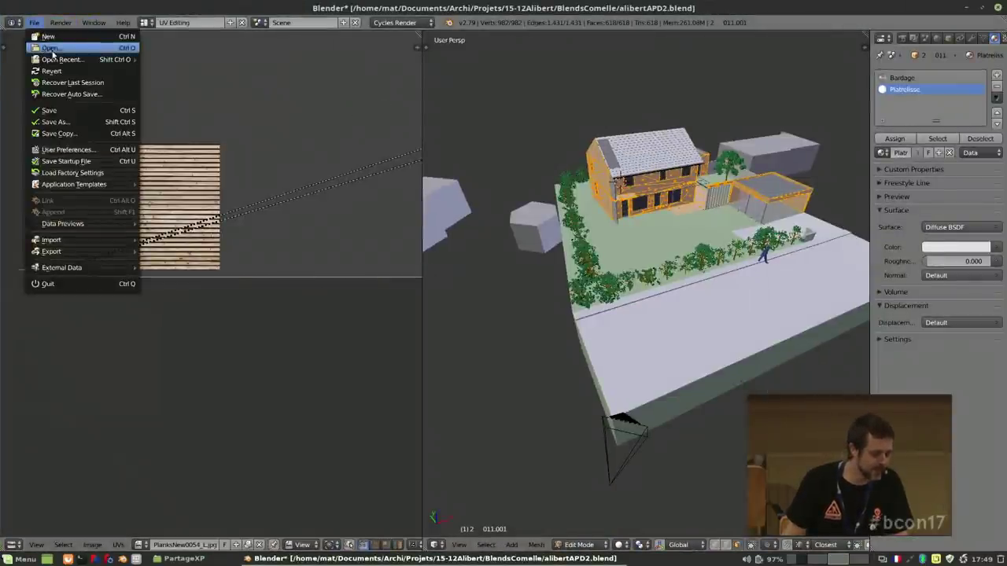
mouse_move(57, 60)
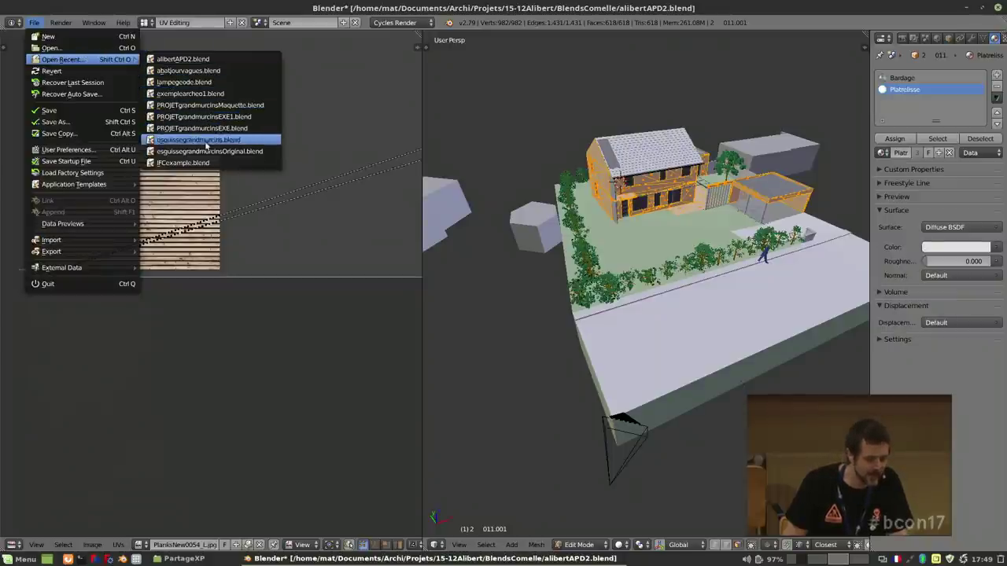
left_click(210, 151)
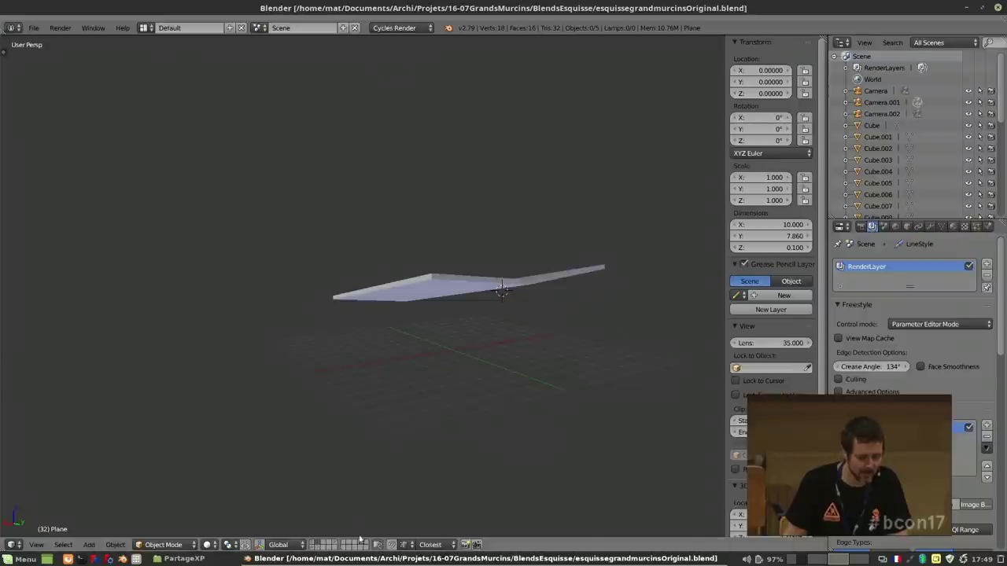
Display the terrain, timber frame, floor, roof and dimension layers of the shelter sketch together and inspect the model.
left_click(313, 543)
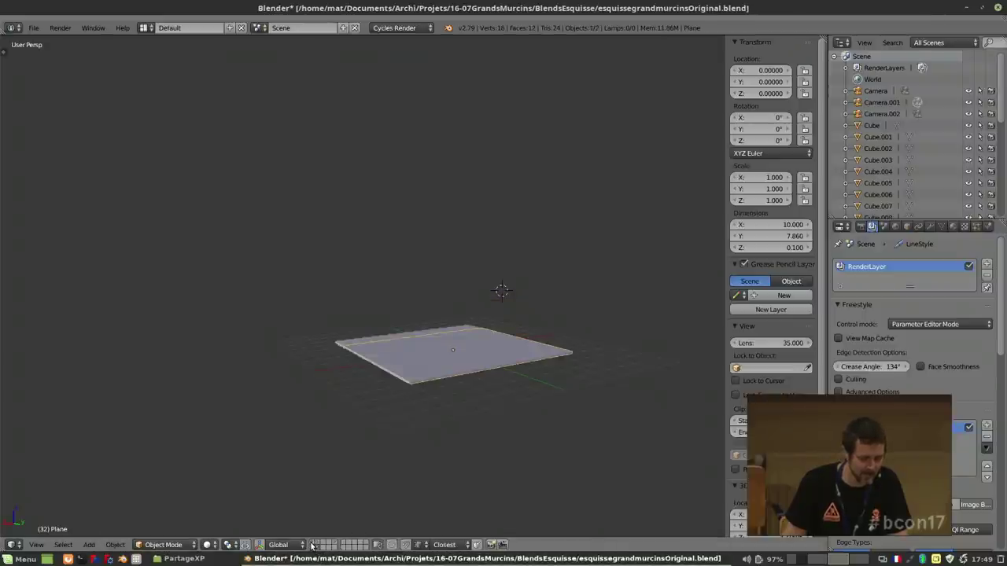
left_click(312, 544)
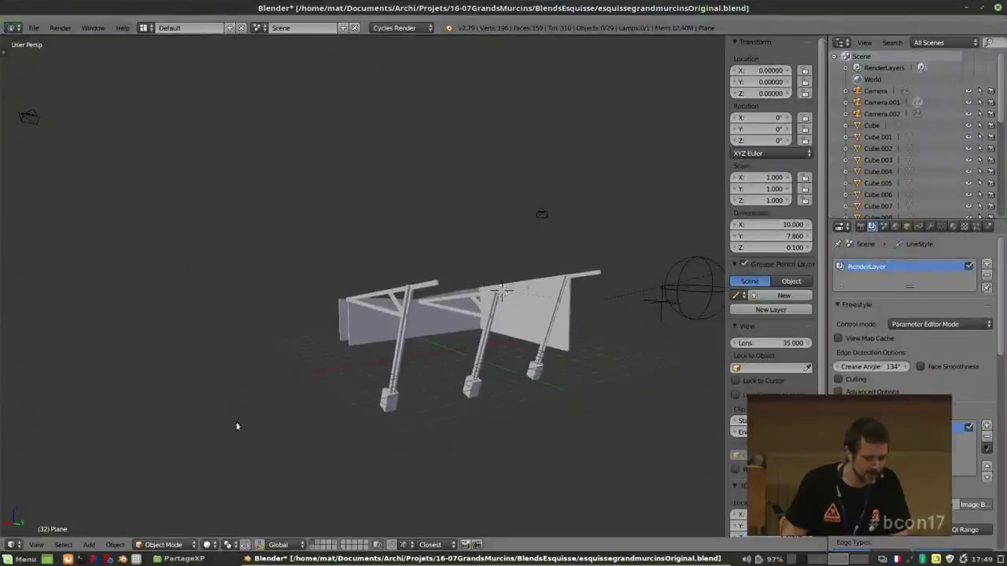
left_click(312, 548, "shift")
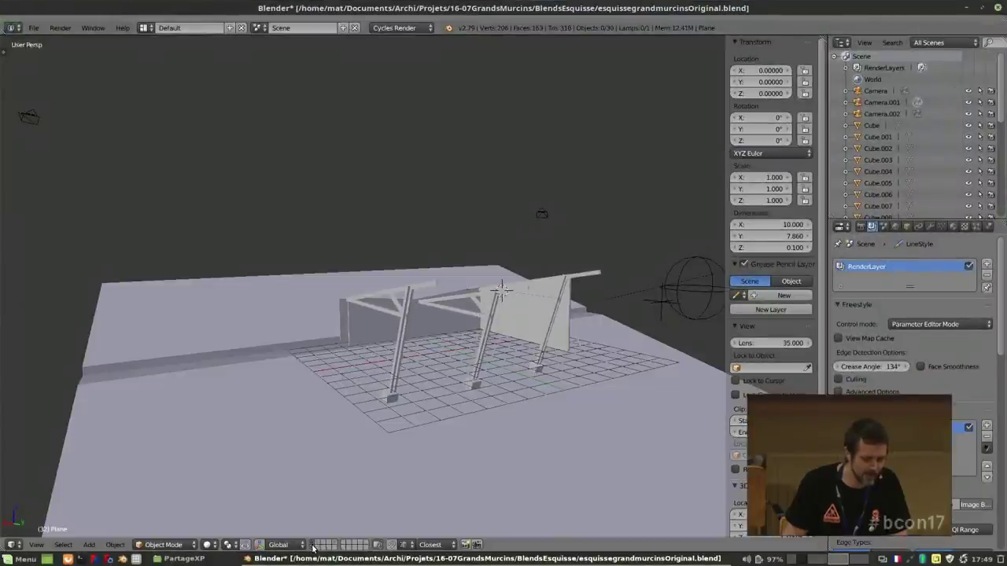
left_click(318, 546, "shift")
left_click(323, 545, "shift")
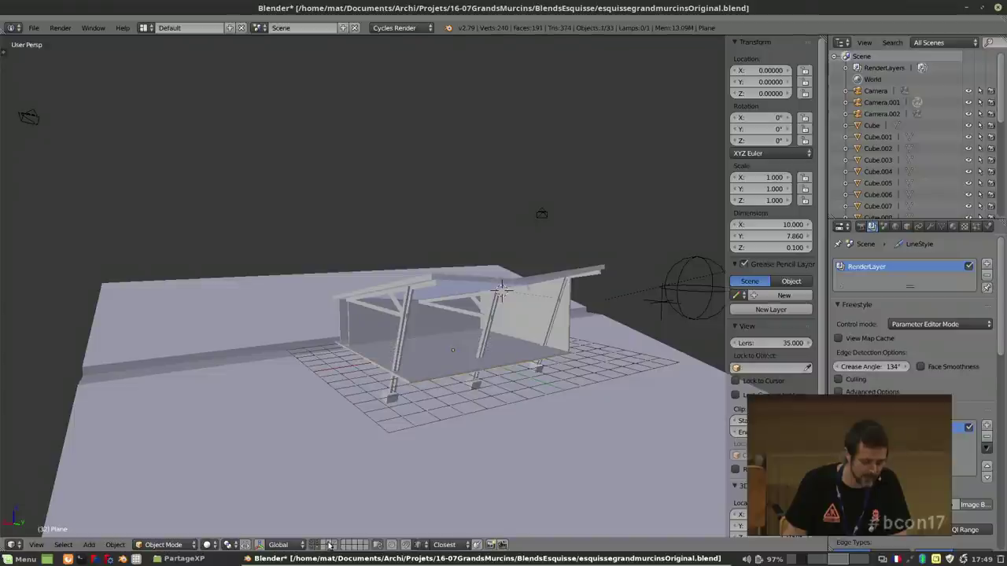
left_click(337, 545, "shift")
middle_click_drag(351, 497, 451, 367)
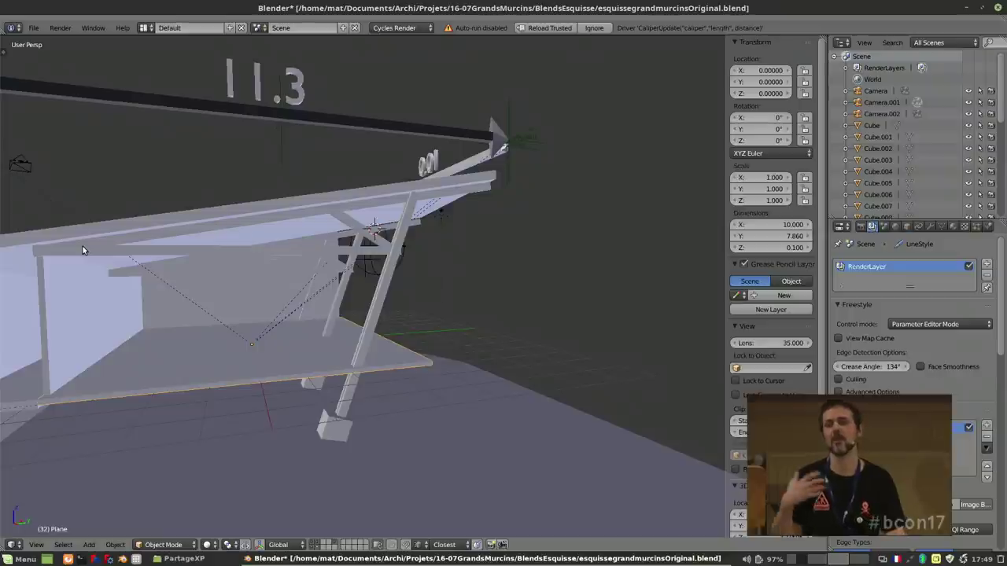
middle_click_drag(90, 247, 26, 227)
middle_click_drag(100, 208, 306, 230)
middle_click_drag(638, 195, 594, 229)
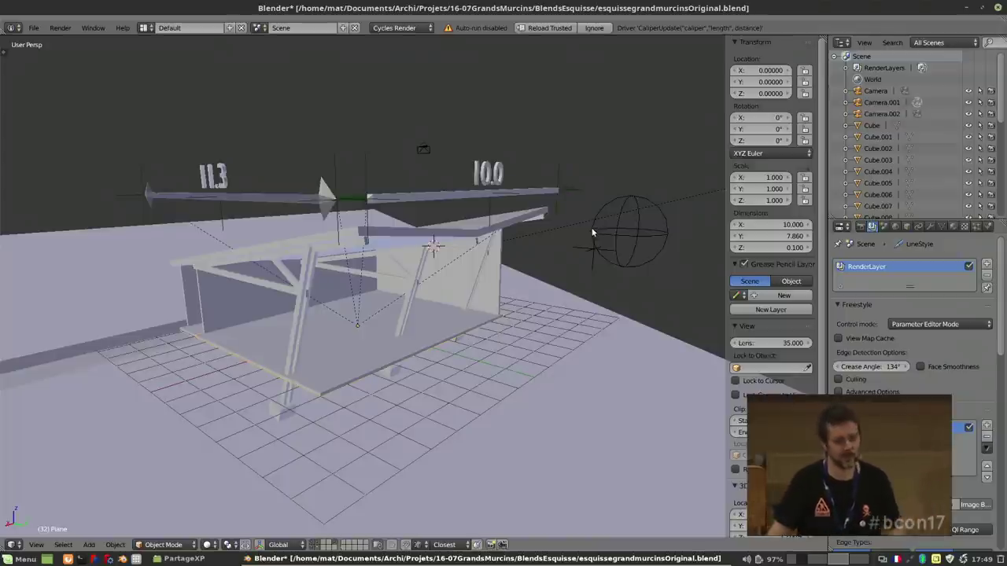
middle_click_drag(591, 232, 446, 258)
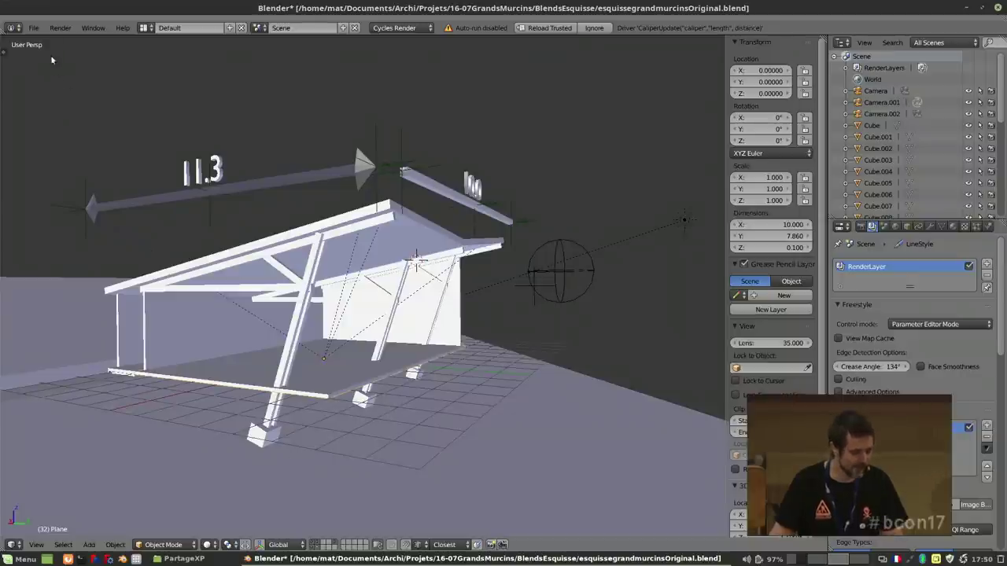
Open the recent file PROJETgrandmurcinsEXE.blend and view the shelter's deck and railing.
left_click(34, 27)
mouse_move(65, 70)
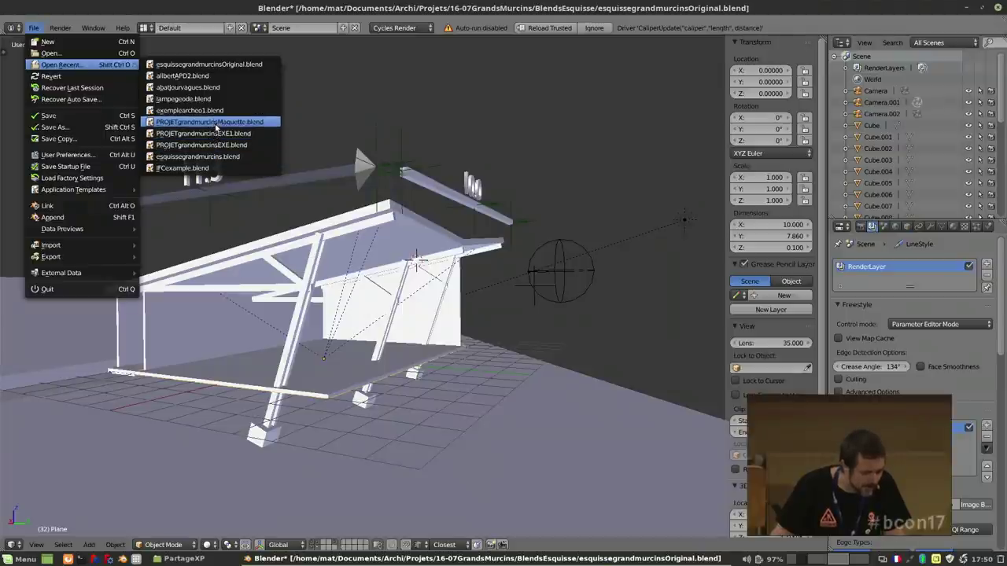
left_click(252, 143)
scroll(336, 535, "down", 3)
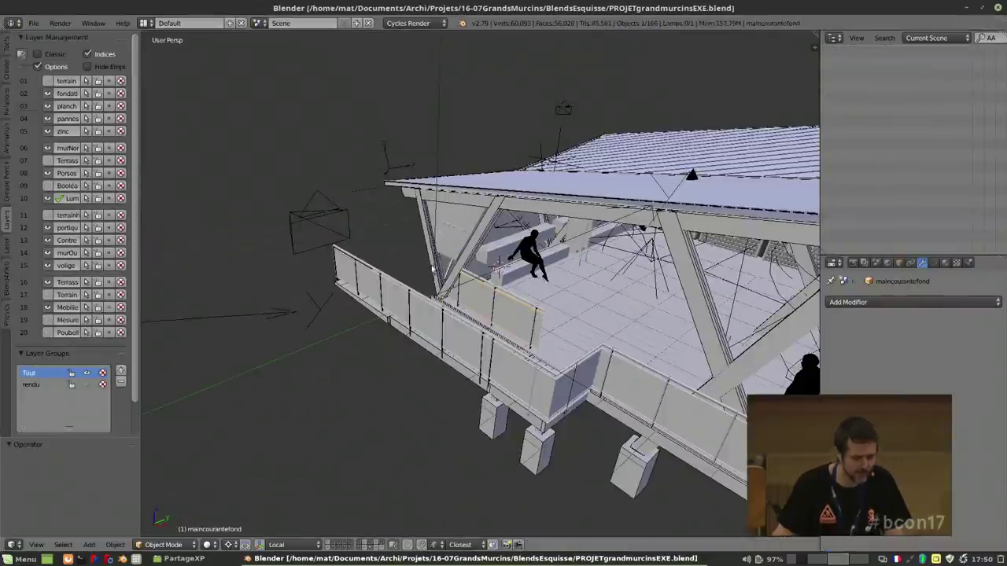
scroll(415, 408, "down", 2)
middle_click_drag(415, 408, 431, 384)
Sort the project folder by modification time, open APDgrandmurcins1.blend and display the model with textured shading.
left_click(34, 23)
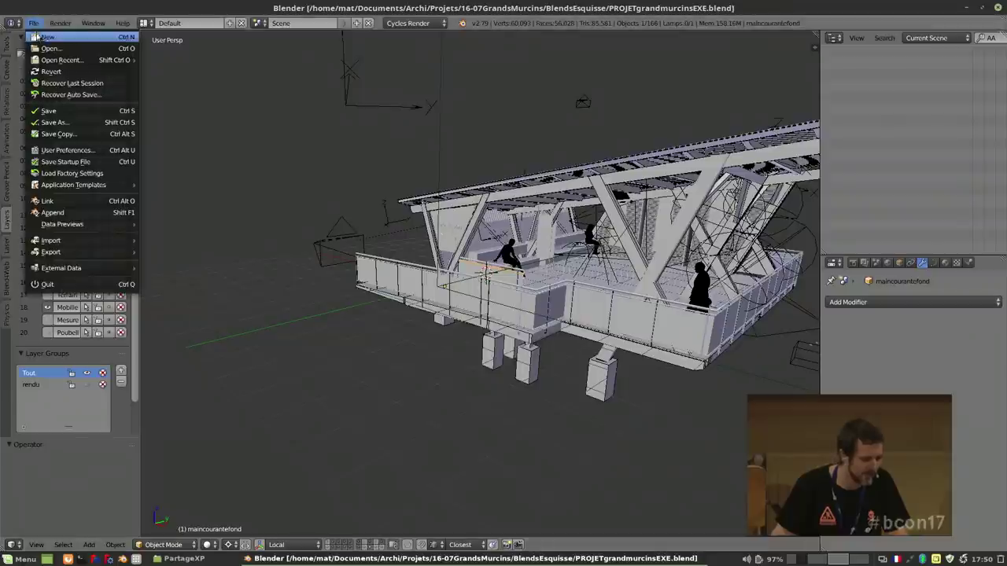
left_click(43, 43)
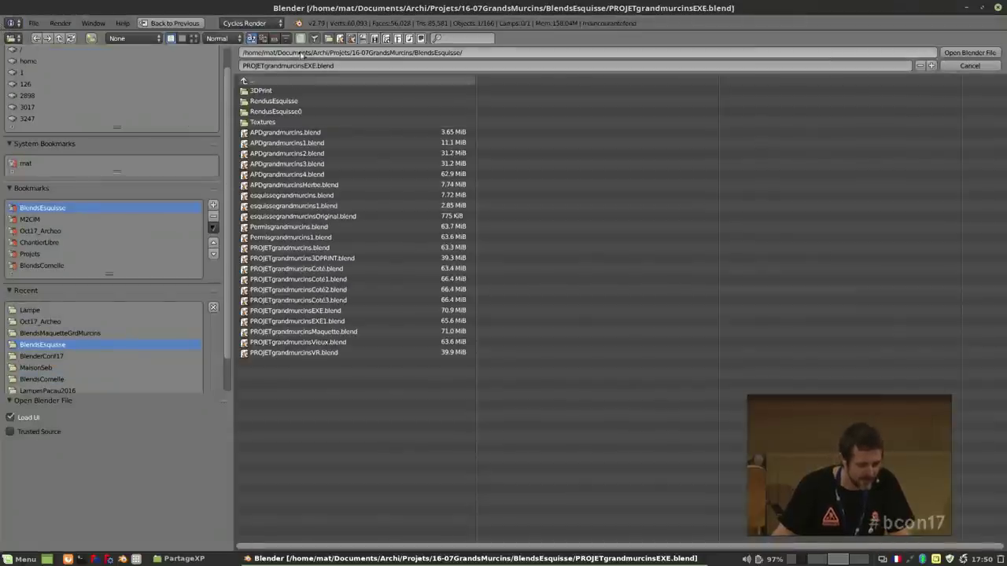
left_click(276, 39)
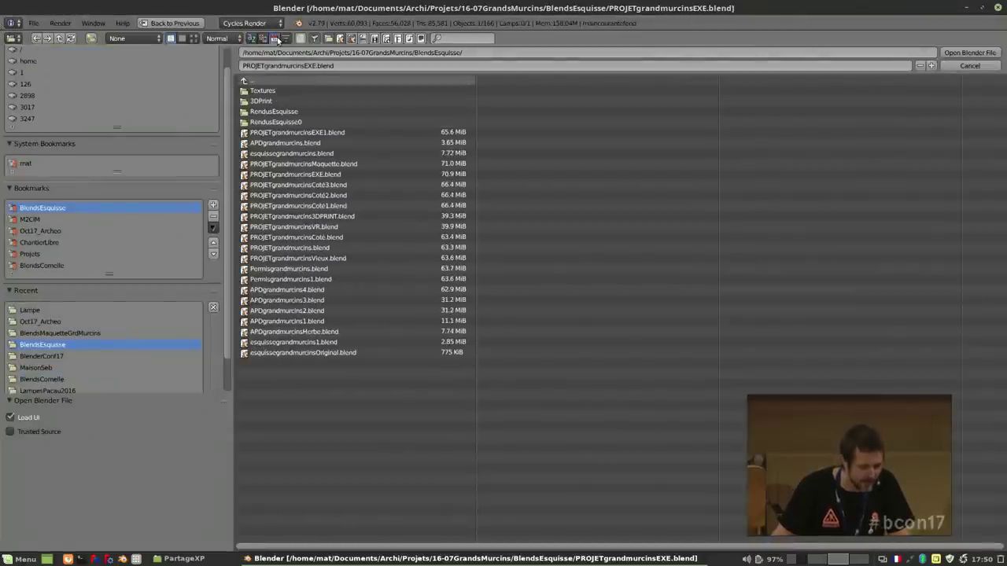
double_click(321, 322)
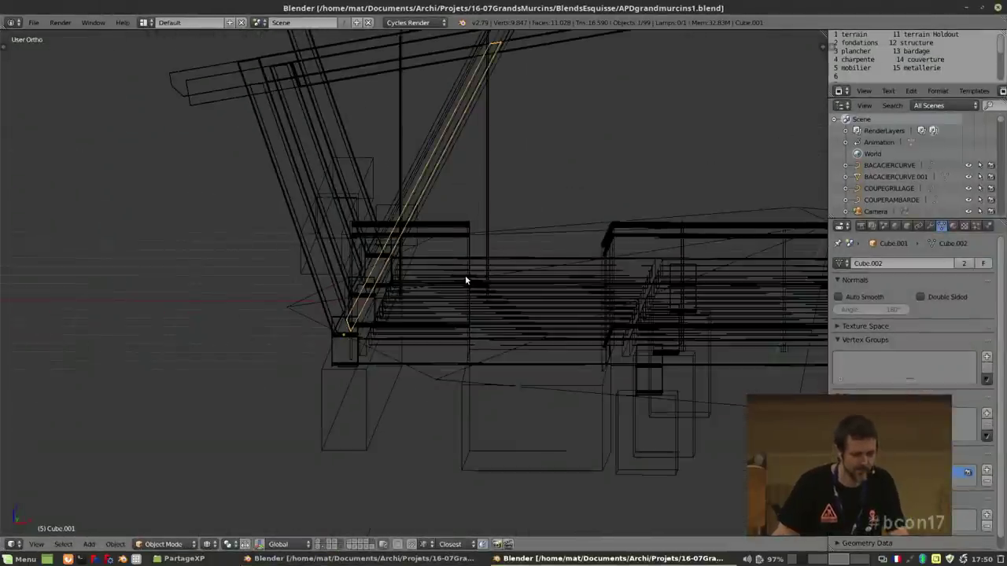
key("alt+z")
mouse_move(472, 272)
middle_mouse_down()
mouse_move(546, 235)
mouse_move(435, 283)
middle_mouse_up()
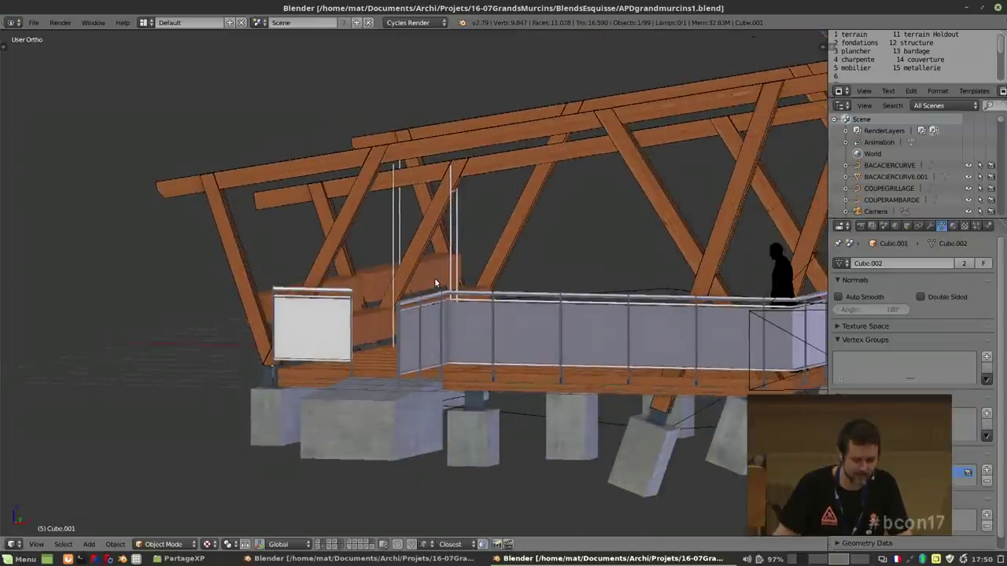
Sort the BlendsEsquisse folder by modification time and open esquissegrandmurcins1.blend.
left_click(34, 23)
left_click(49, 48)
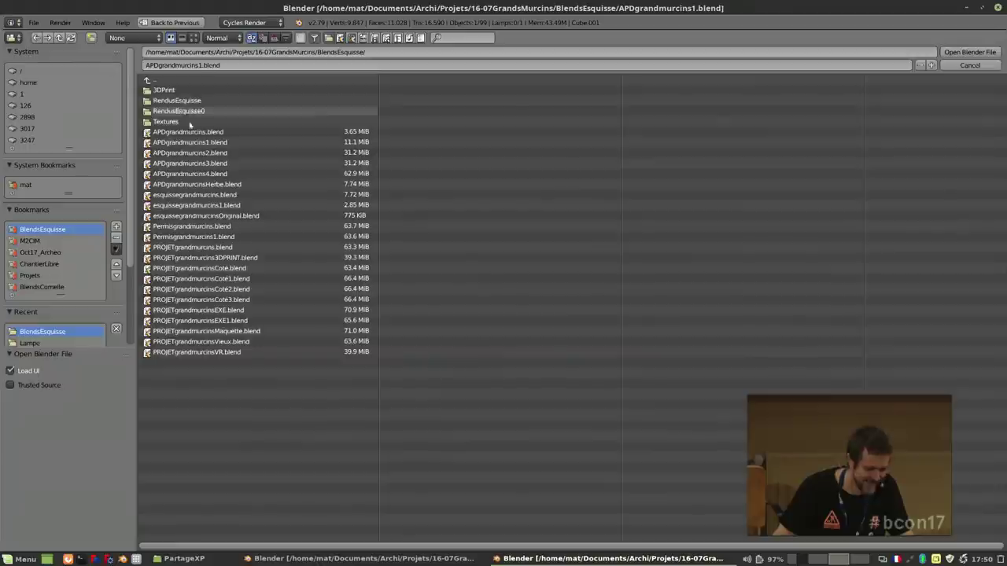
left_click(273, 38)
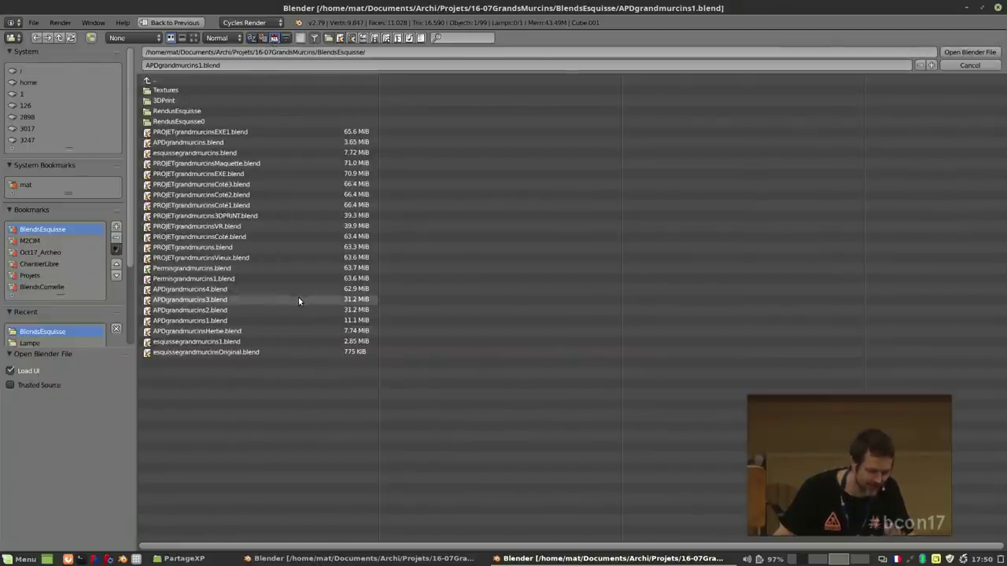
double_click(265, 341)
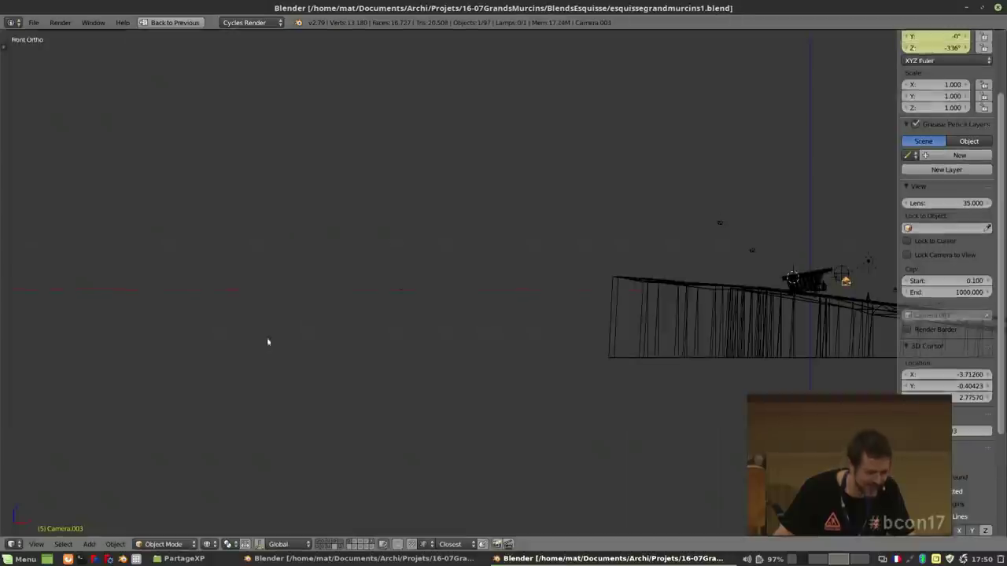
Switch the shelter scene out of wireframe into shaded display and select the terrain surface.
scroll(622, 243, "up", 3)
middle_click_drag(653, 320, 637, 329)
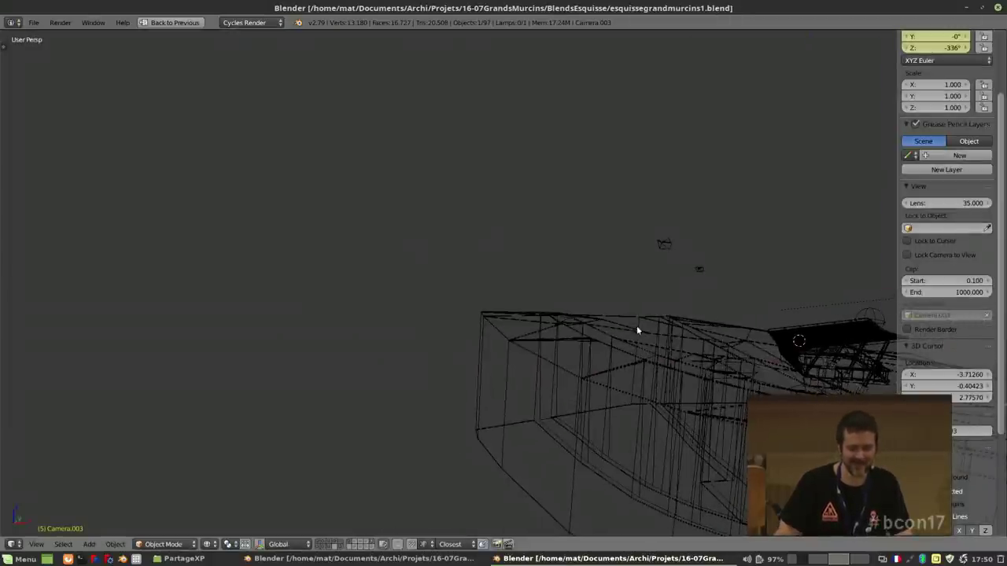
key("z")
middle_click_drag(767, 347, 753, 390, "shift")
right_click(753, 390)
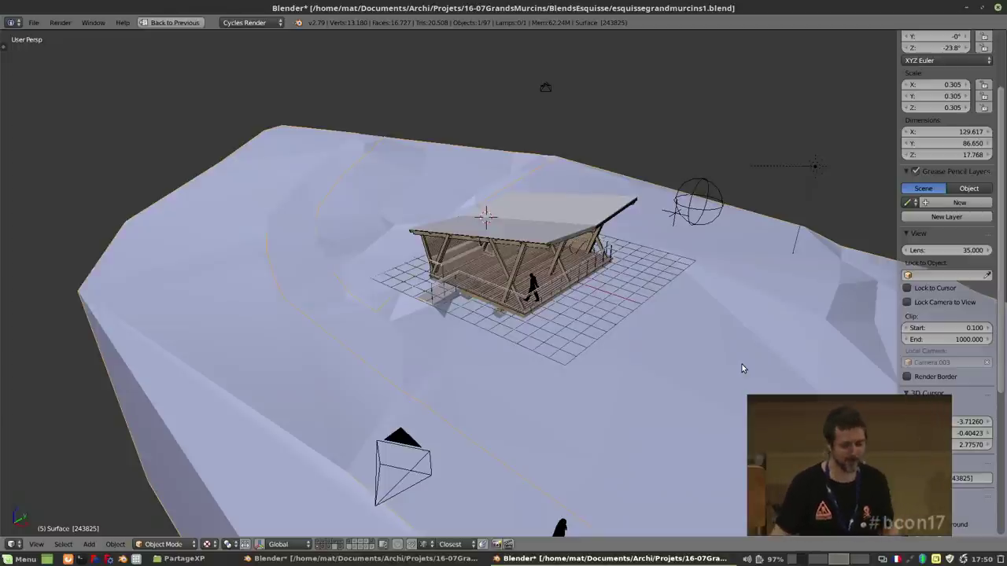
scroll(651, 304, "up", 2)
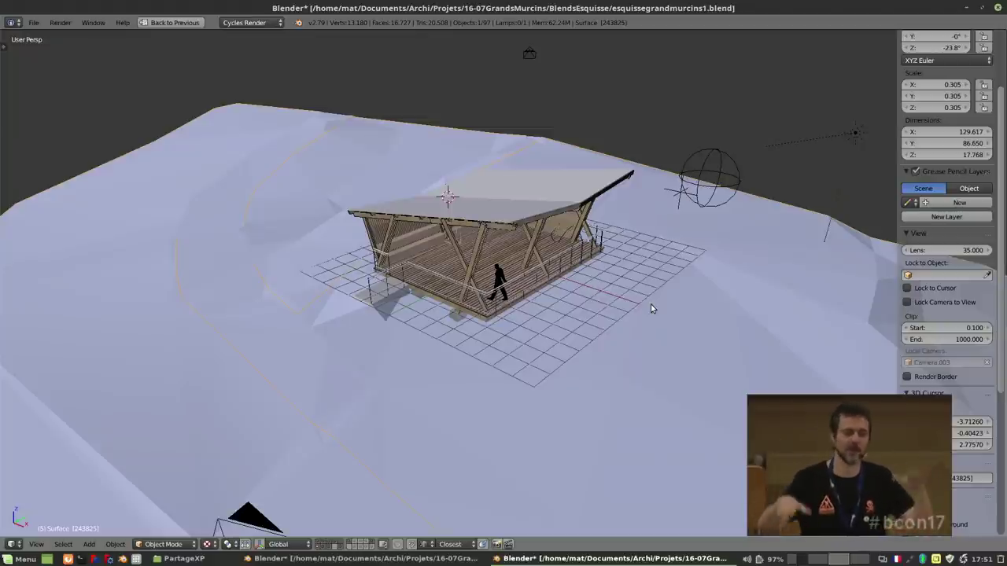
scroll(651, 308, "up", 6)
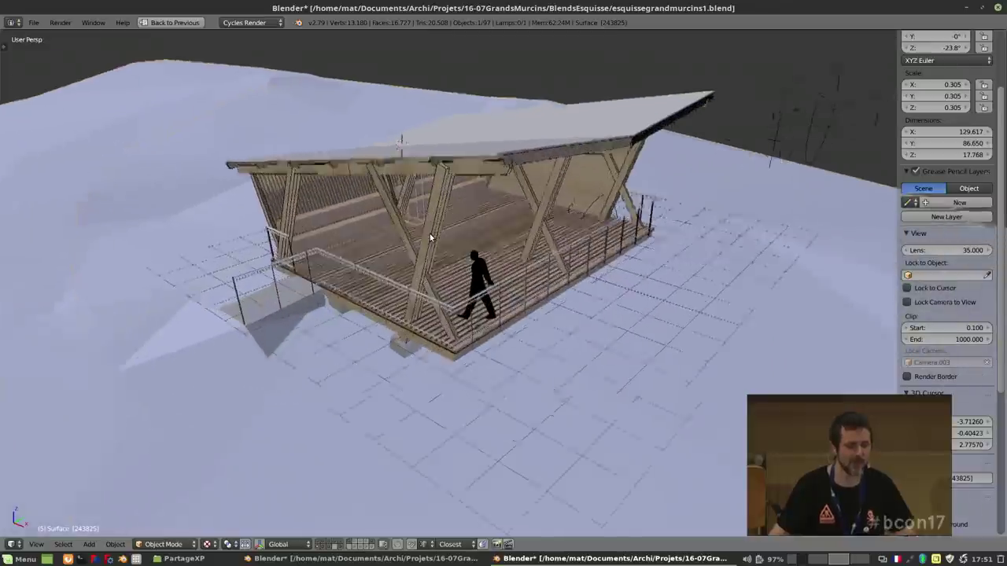
scroll(373, 252, "up", 3)
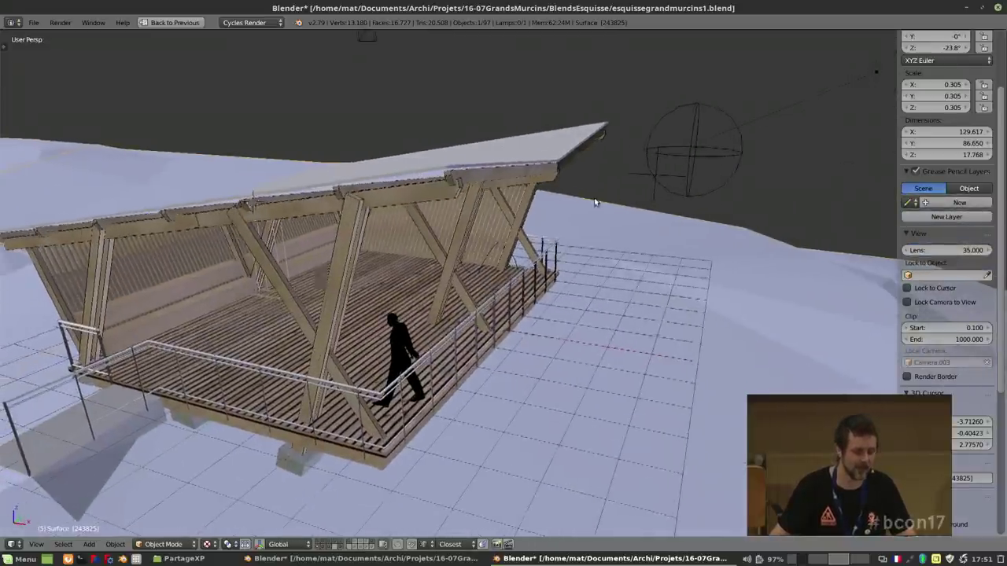
Select the leaning post near the walking figure and try rotating it about its local X axis.
right_click(343, 281)
middle_click_drag(354, 272, 496, 214)
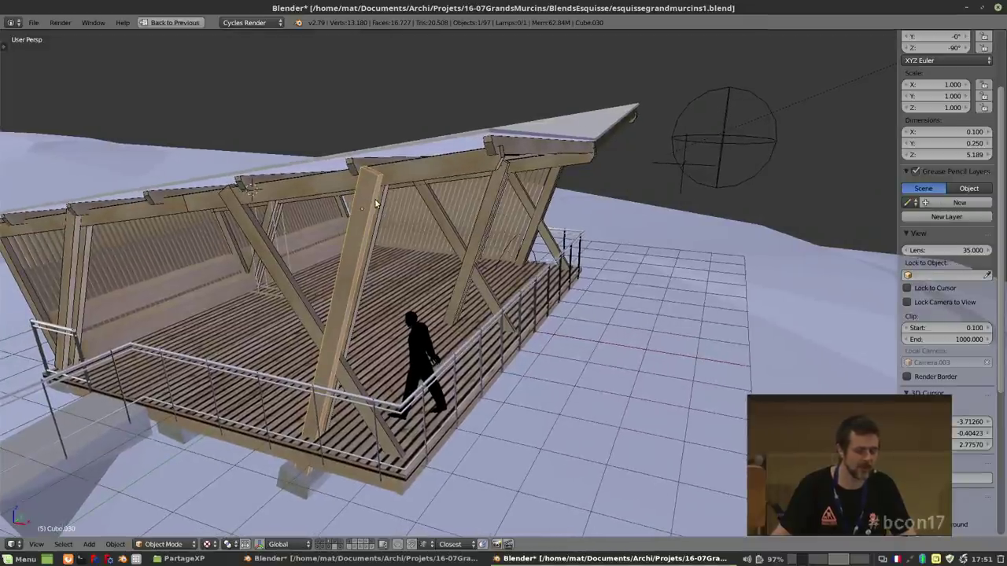
key("r")
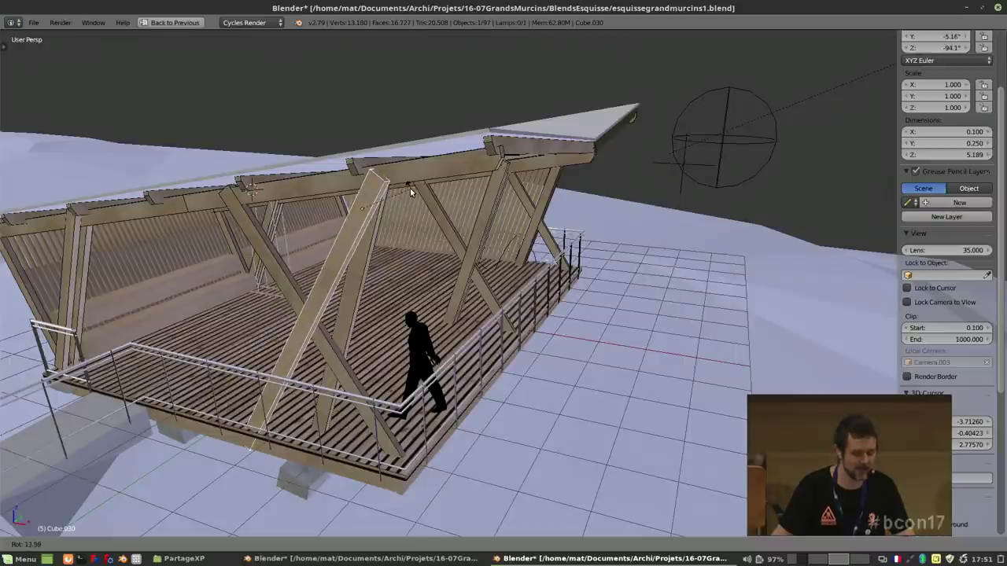
key("x")
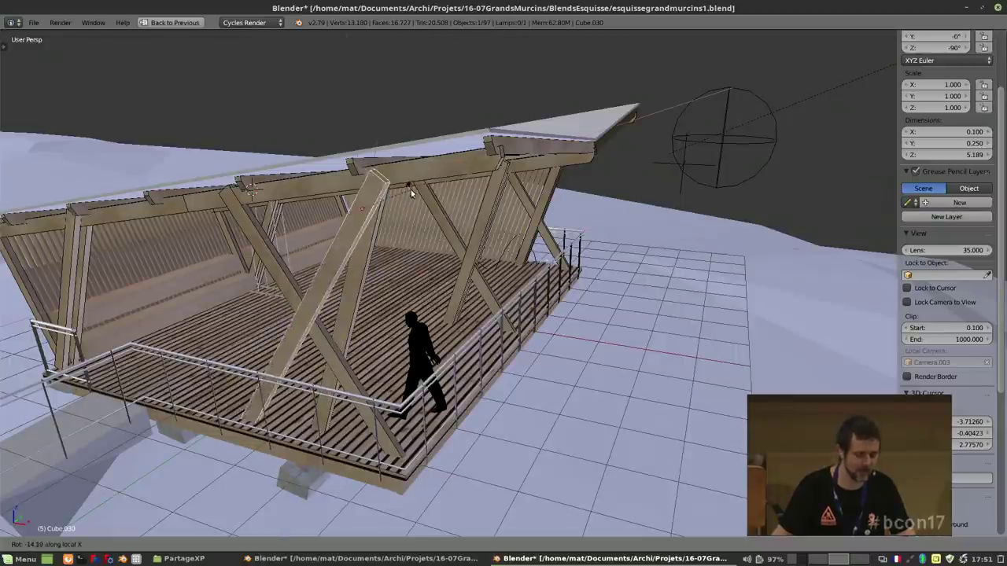
key("Escape")
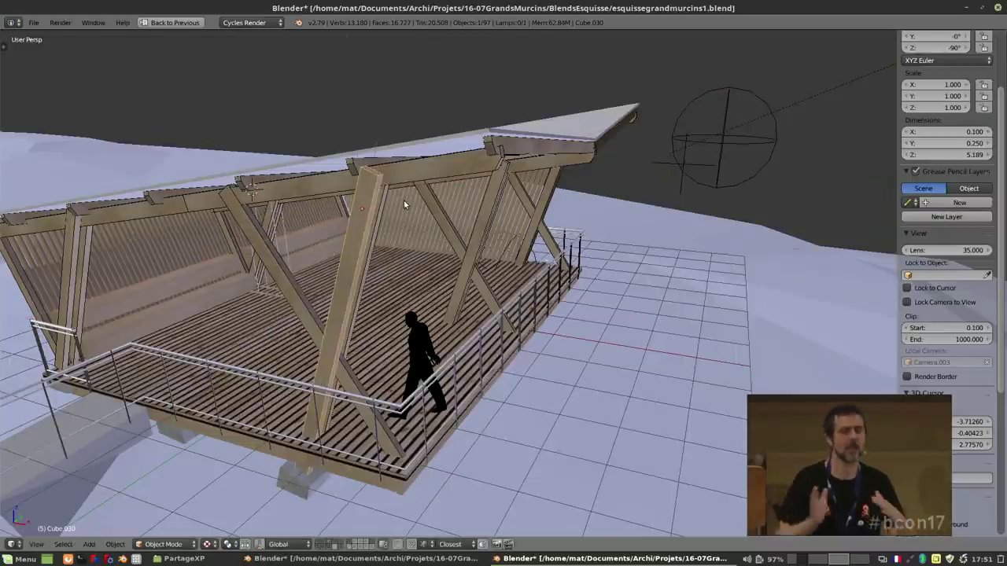
Examine the shelter from several sides and select both boards of the doubled leaning post near the walking figure.
middle_click_drag(403, 200, 346, 289)
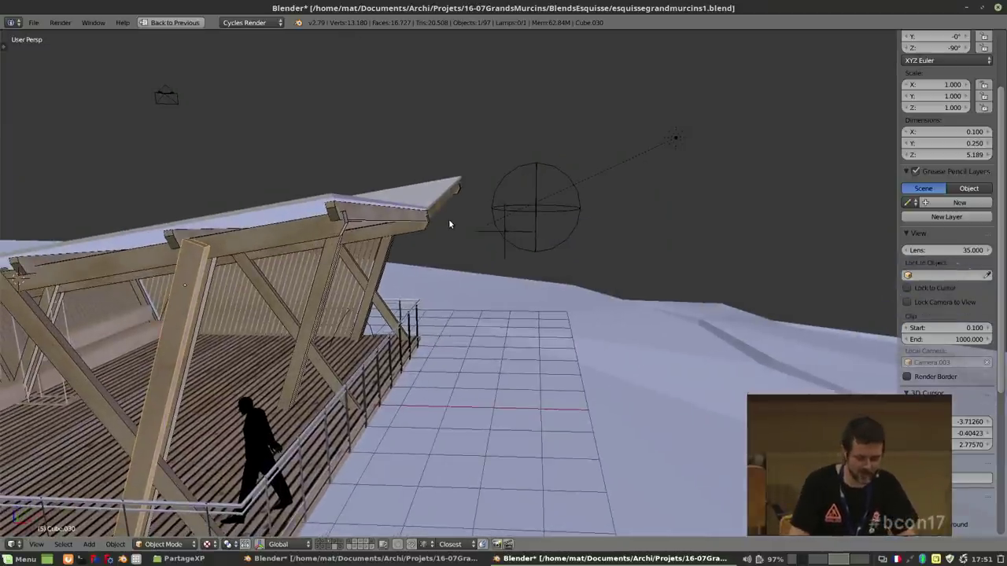
scroll(449, 218, "up", 5)
middle_click_drag(449, 218, 382, 418)
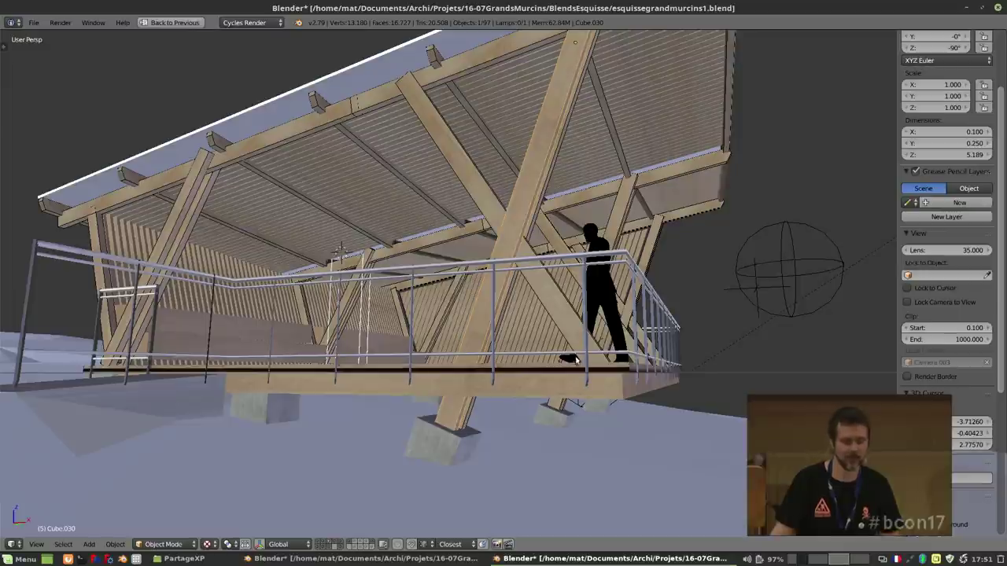
middle_click_drag(500, 162, 455, 127)
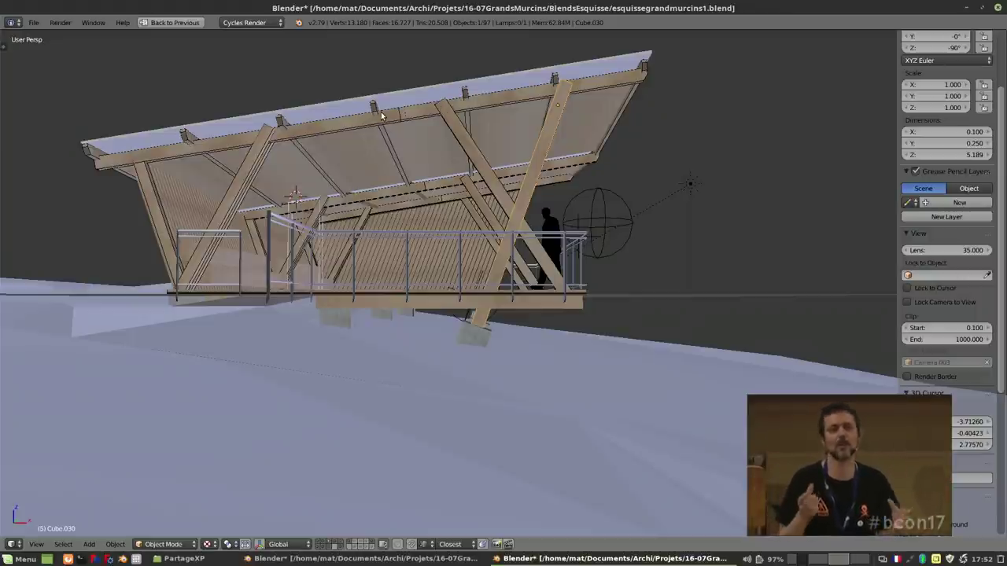
scroll(384, 119, "up", 4)
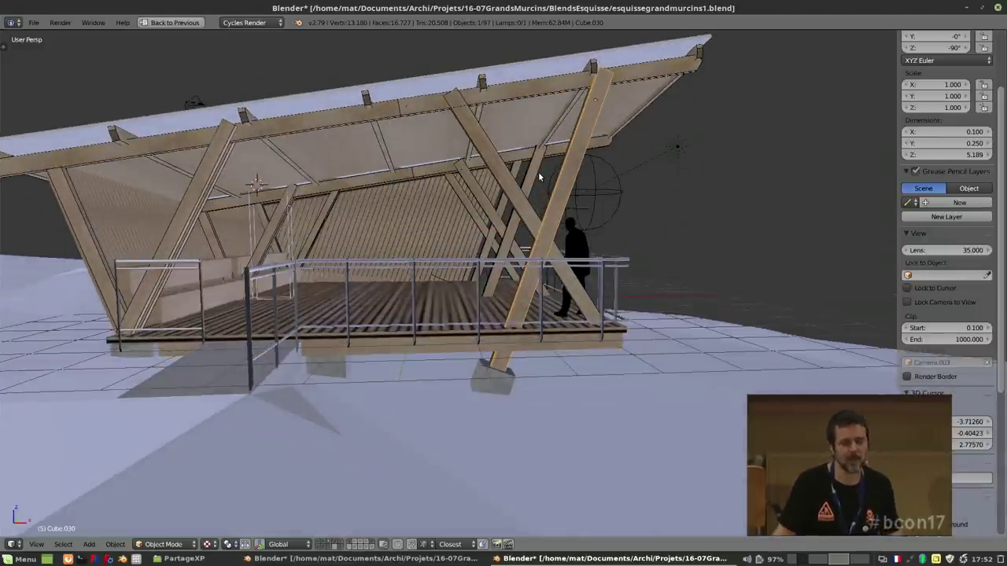
middle_click_drag(538, 177, 574, 161)
right_click(575, 161)
right_click(575, 161)
right_click(577, 162)
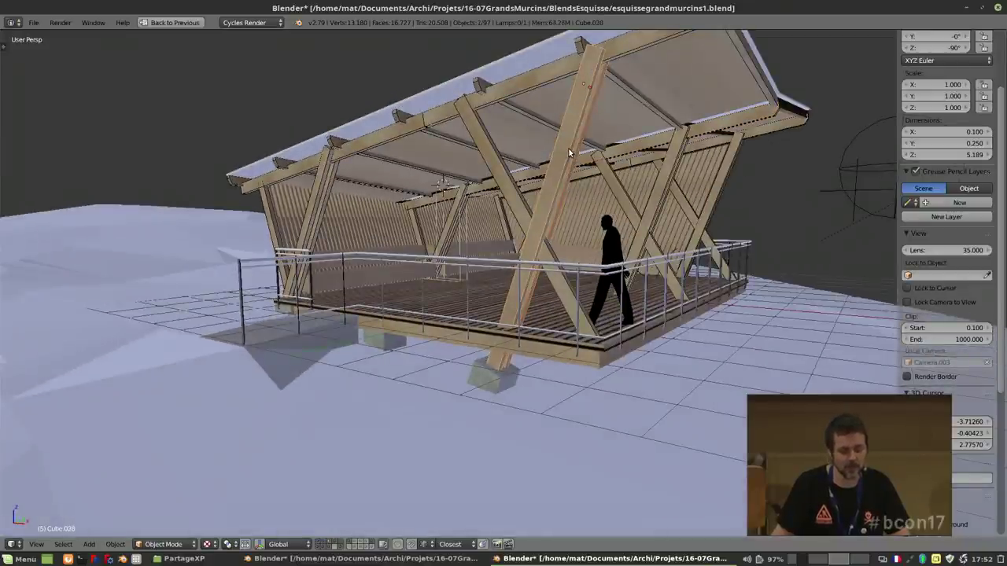
middle_click_drag(572, 153, 597, 164)
scroll(596, 163, "up", 4)
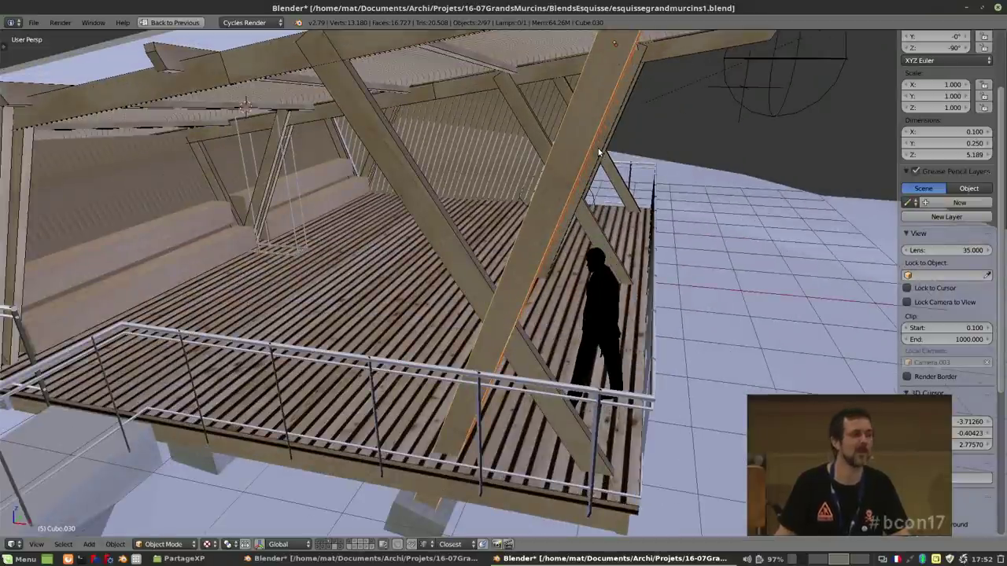
Put the leaning post near the walking figure into Edit Mode and set mesh selection to Edge at its upper end.
scroll(598, 152, "down", 2)
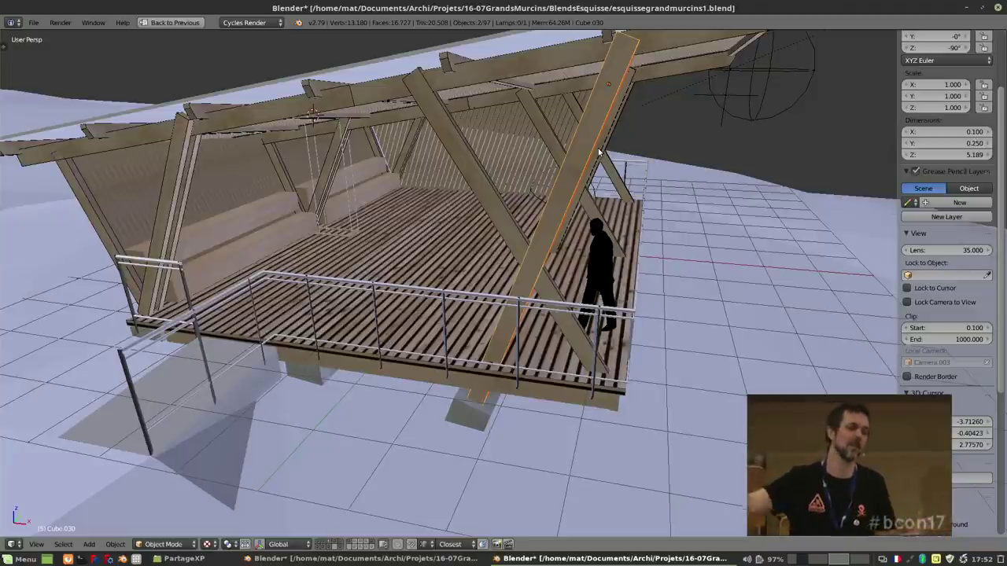
middle_click_drag(612, 114, 603, 101)
right_click(609, 87)
key("Tab")
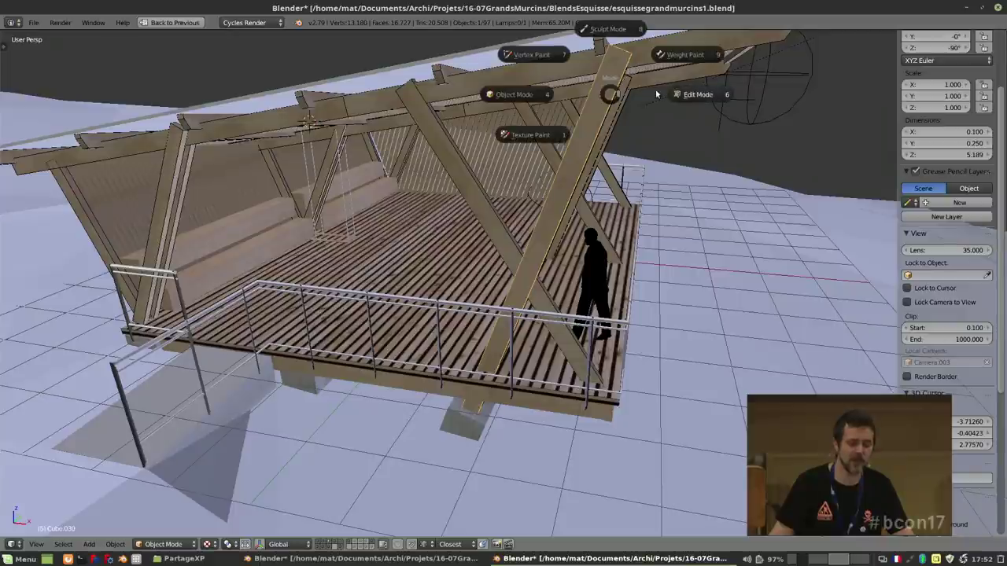
left_click(663, 95)
middle_click_drag(663, 94, 541, 190)
scroll(577, 174, "up", 3)
key("ctrl+Tab")
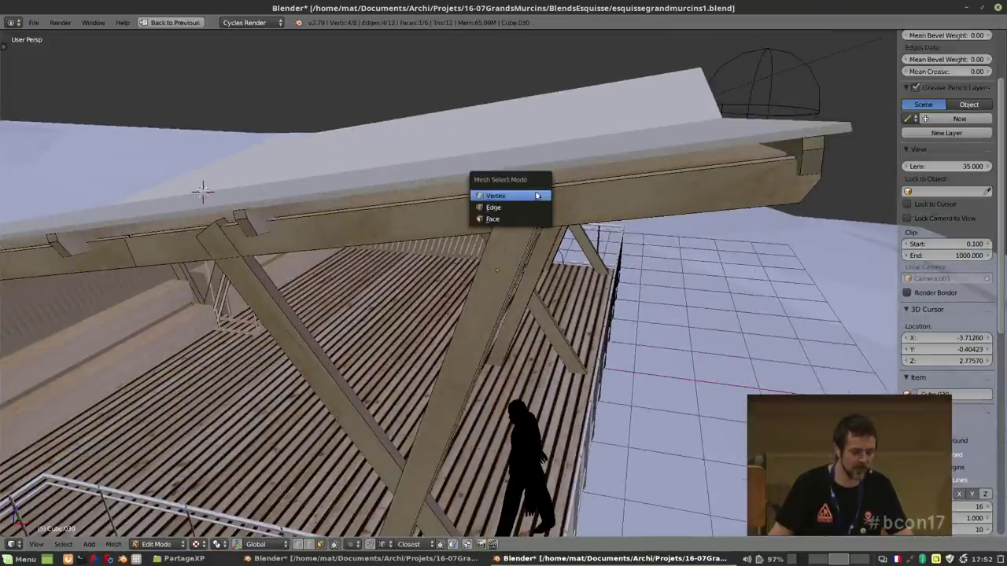
left_click(533, 206)
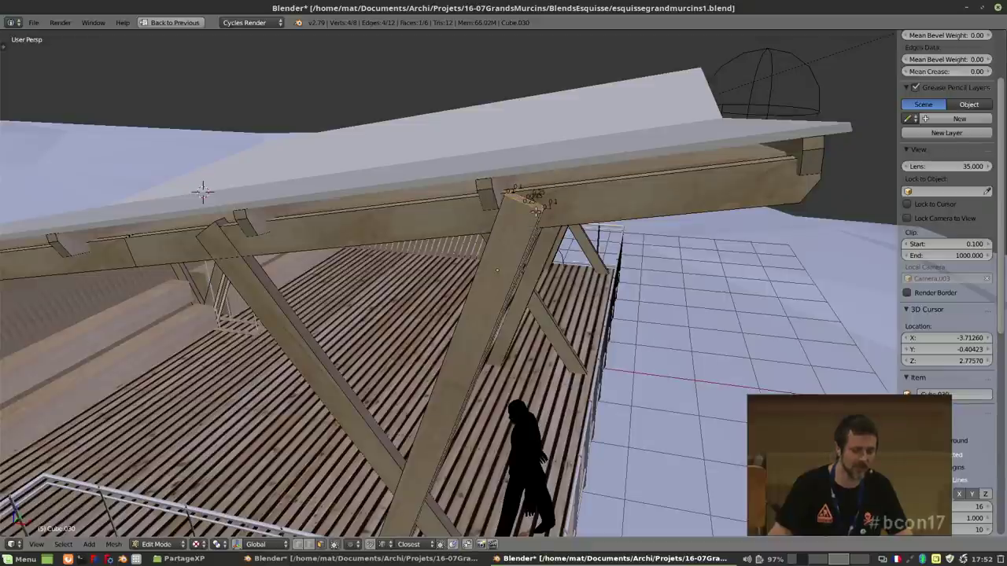
Try moving the leaning post's upper end along its local Z axis and return to Object Mode.
key("g")
key("z")
key("z")
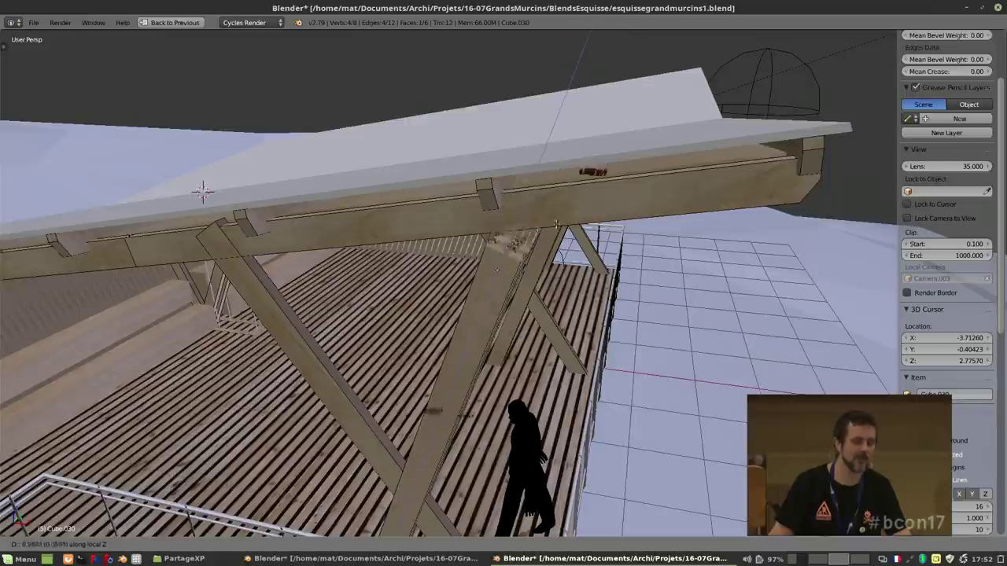
left_click(586, 173)
key("ctrl+Tab")
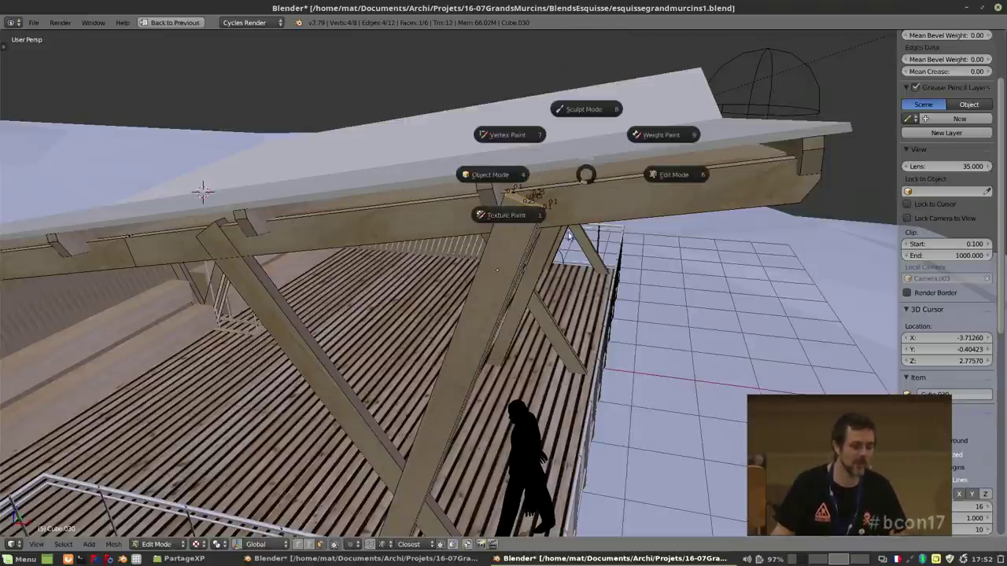
key("Escape")
middle_click_drag(473, 314, 500, 336)
scroll(559, 287, "up", 6)
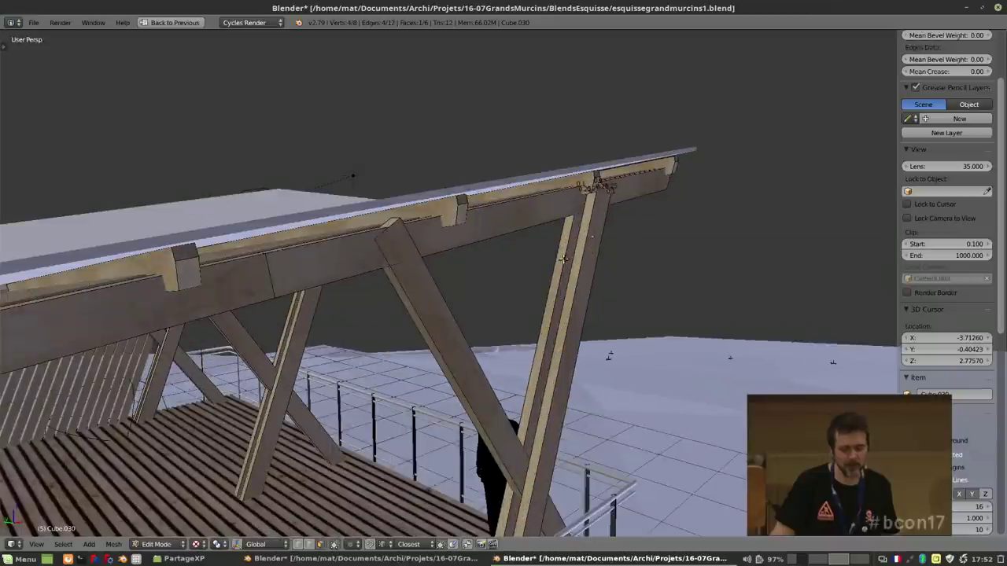
key("Tab")
middle_click_drag(615, 209, 455, 144)
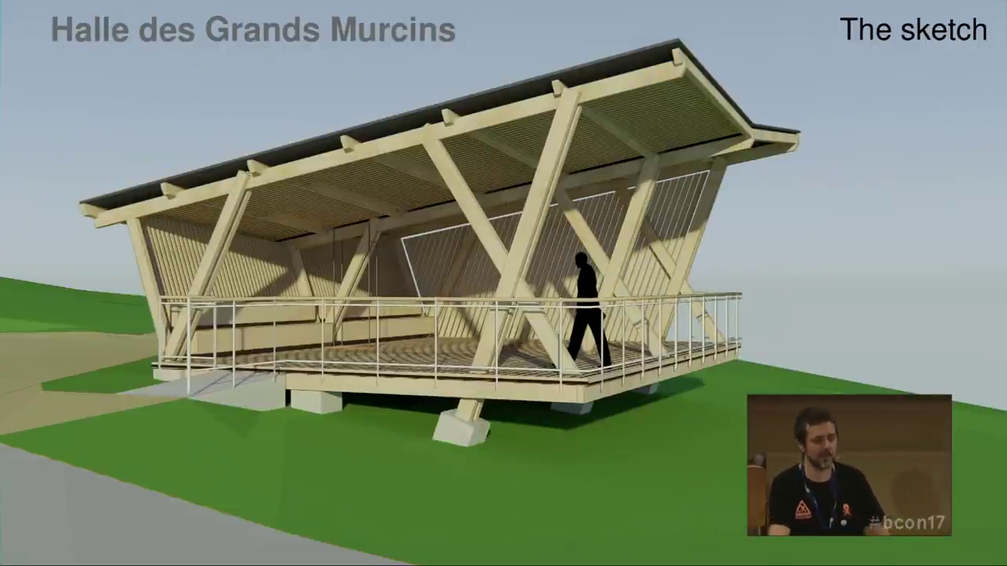
key("Right")
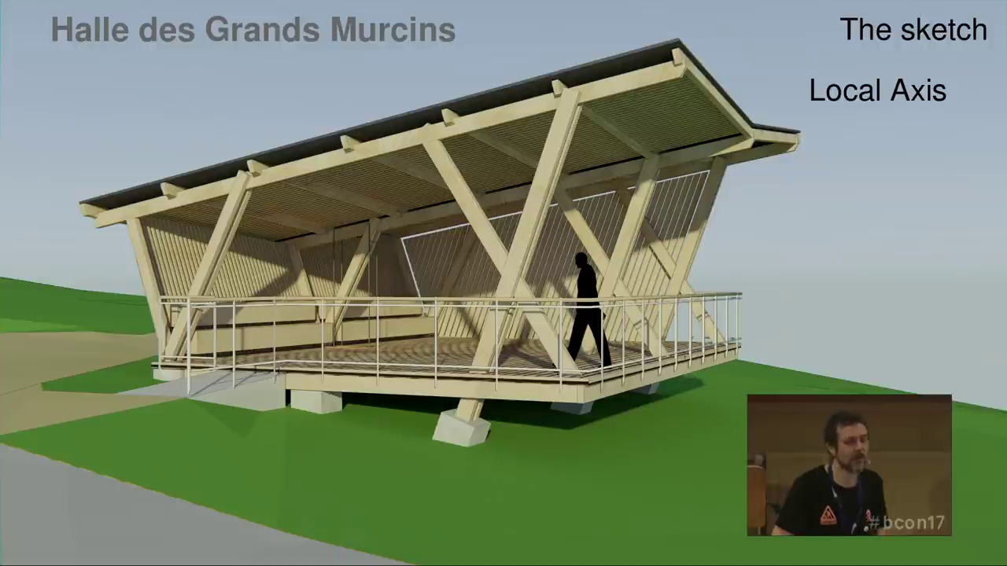
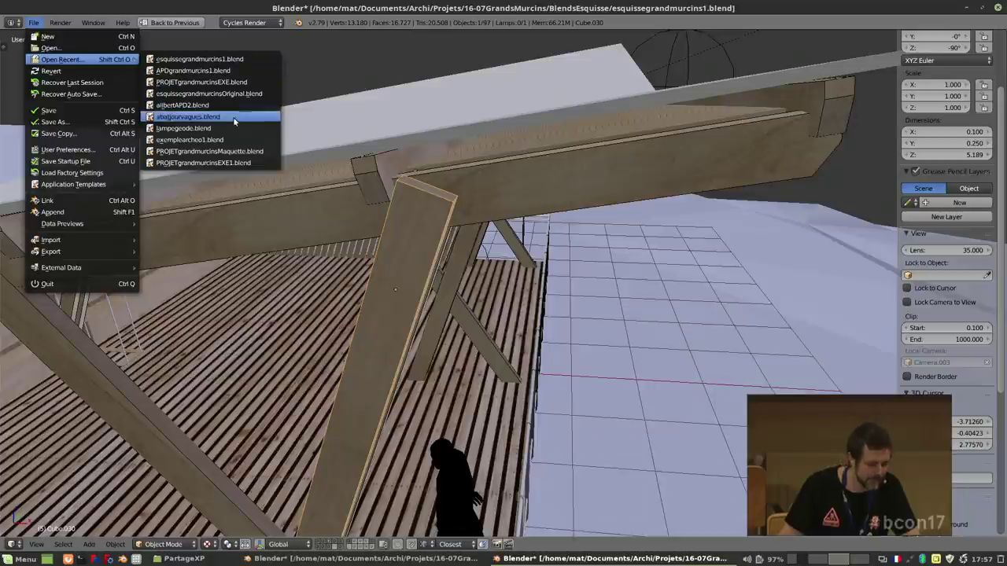
Open the recent project file PROJETgrandmurcinsEXE1.blend.
left_click(236, 163)
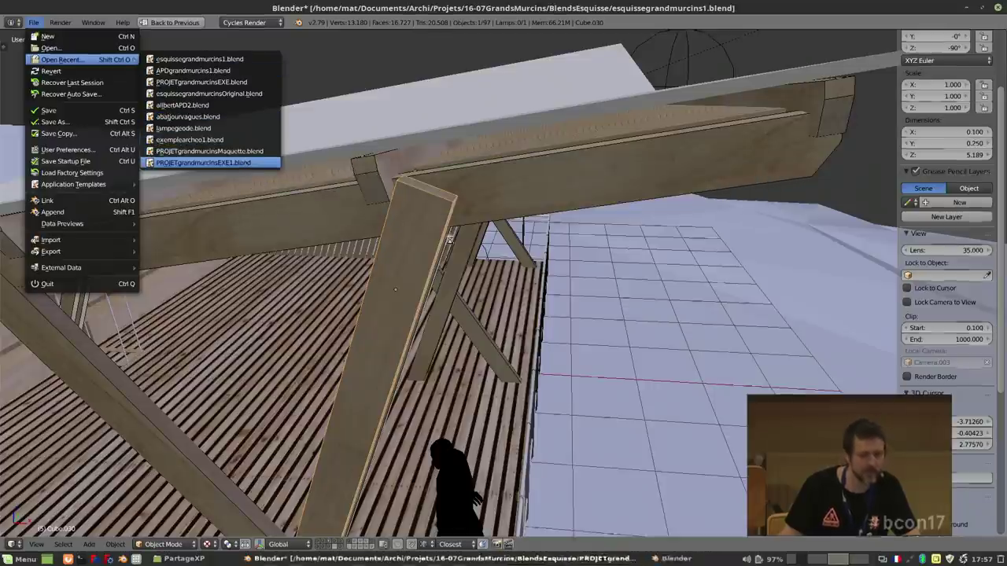
scroll(461, 239, "down", 3)
middle_click_drag(460, 238, 533, 275)
scroll(521, 283, "up", 3)
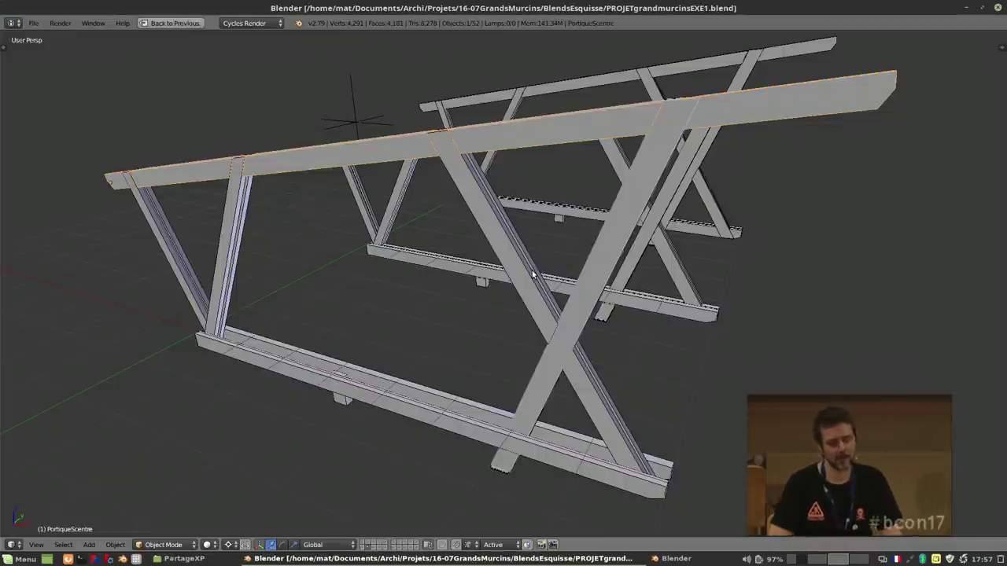
Examine the shelter's three timber frames and their crossing posts from above, from low down and from the front.
scroll(627, 250, "up", 3)
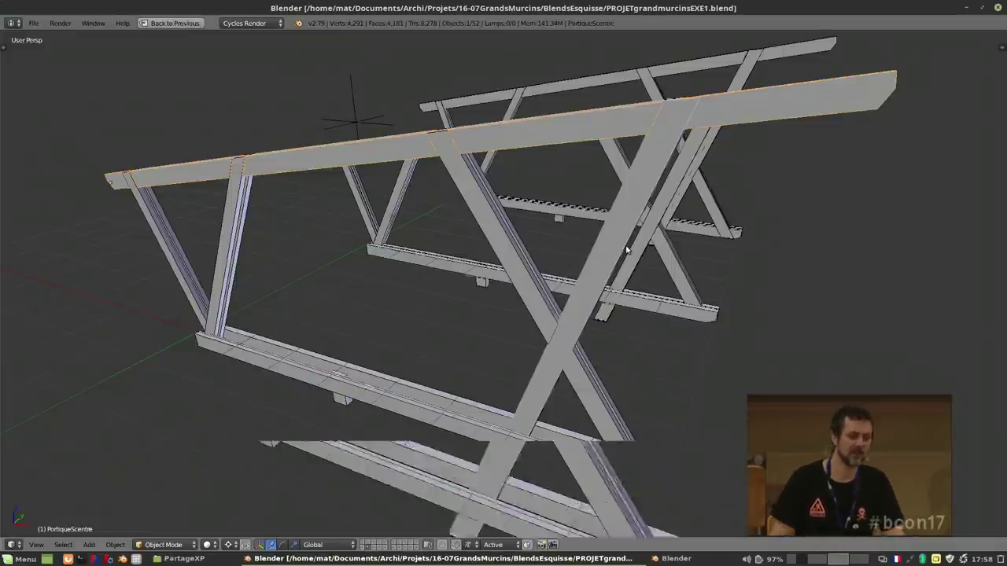
scroll(627, 250, "down", 3)
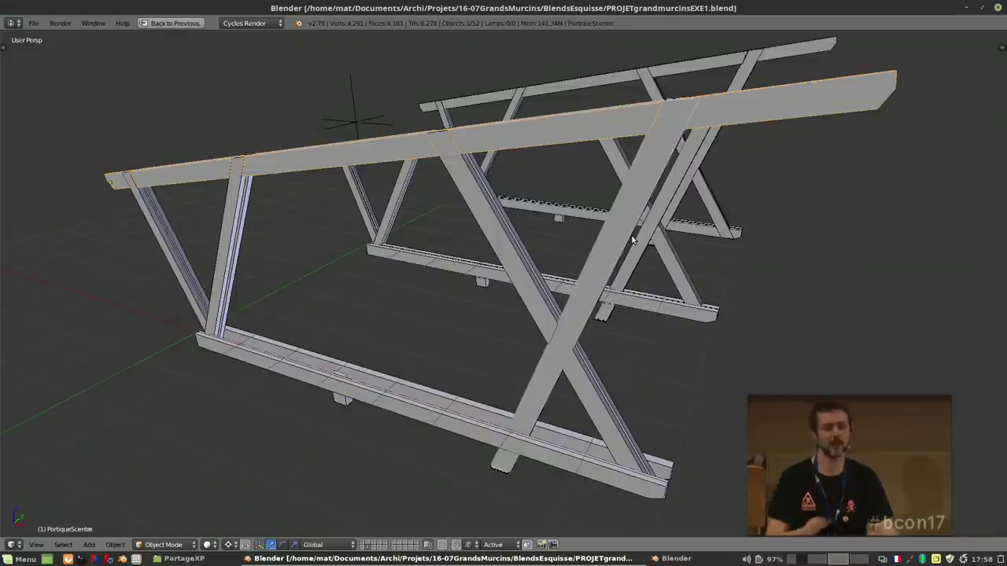
middle_click_drag(631, 240, 660, 220)
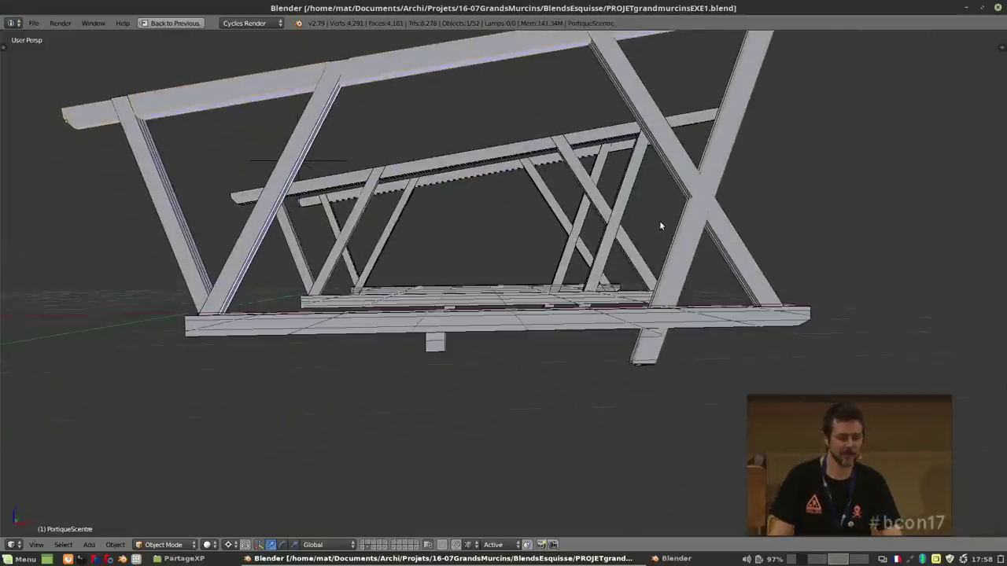
scroll(659, 220, "up", 3)
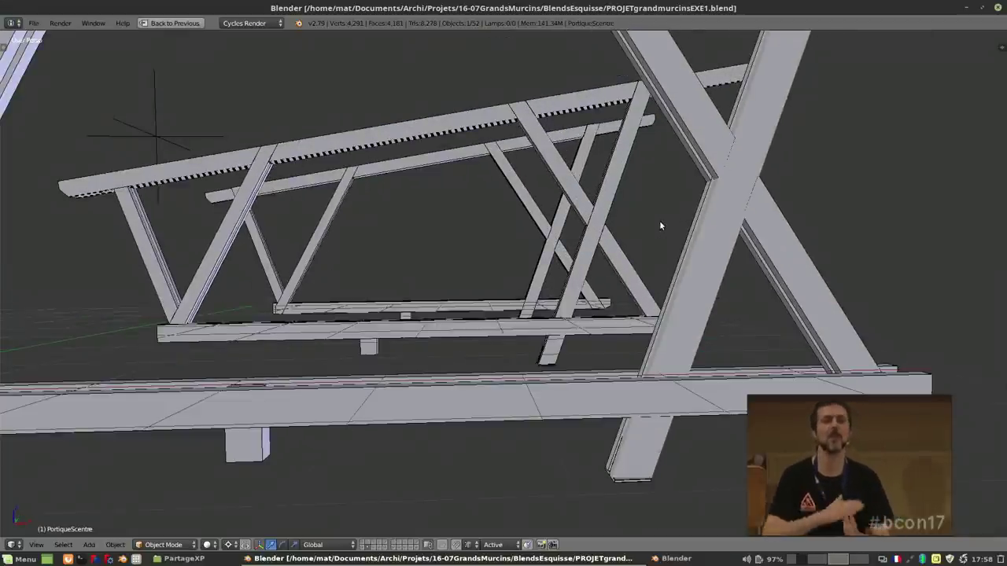
middle_click_drag(659, 220, 638, 173)
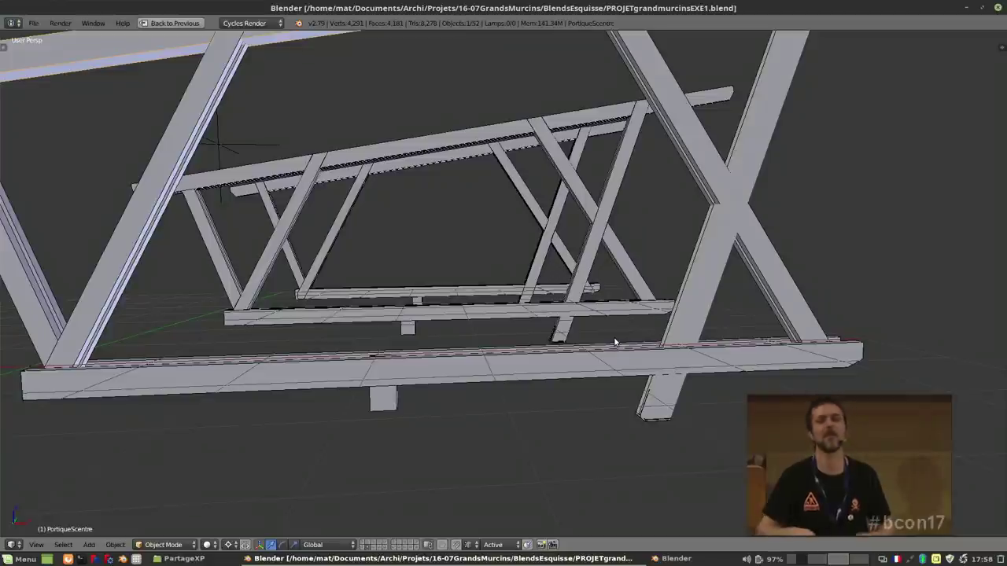
middle_click_drag(677, 241, 762, 106)
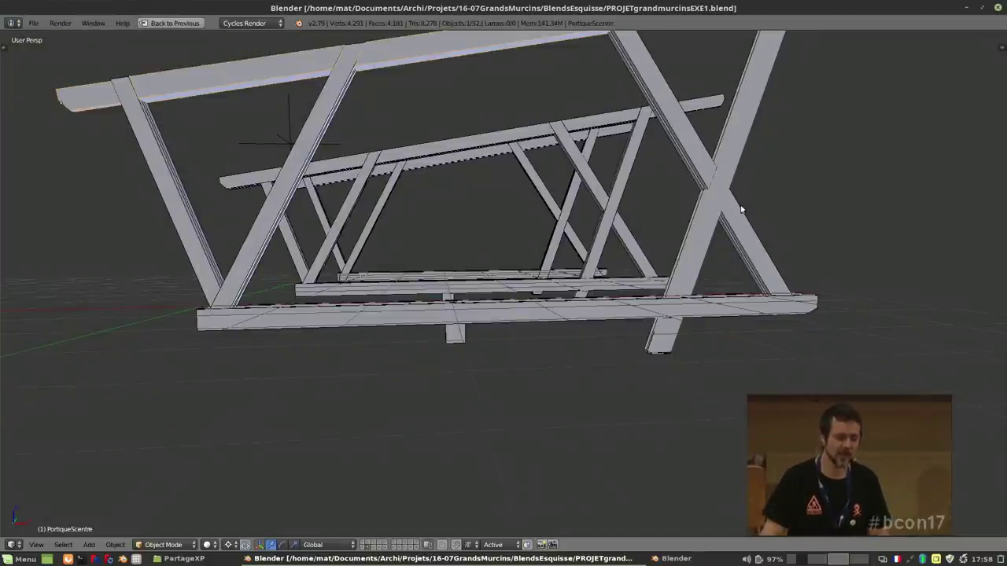
key("KP_1")
scroll(696, 208, "up", 3)
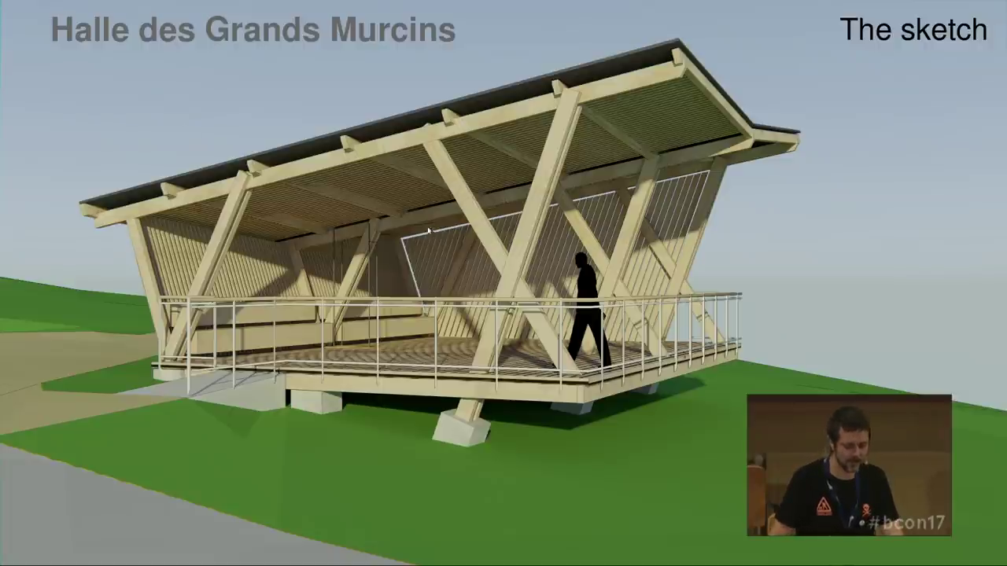
key("Right")
key("Right")
key("Right")
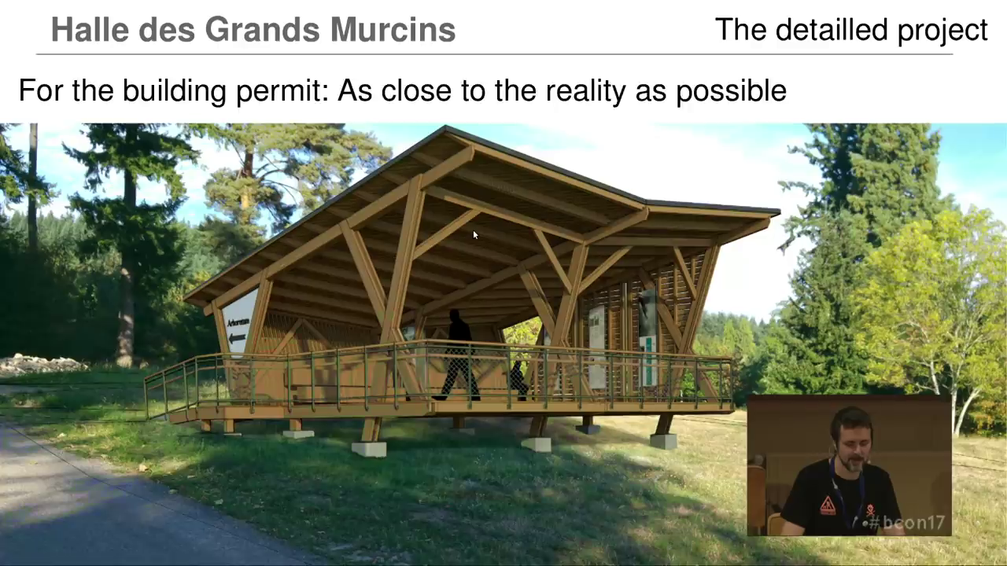
Switch back to Blender, put the nearest frame's long leaning post into Edit Mode and select one of its long edges.
key("alt+Tab")
middle_click_drag(473, 234, 485, 207)
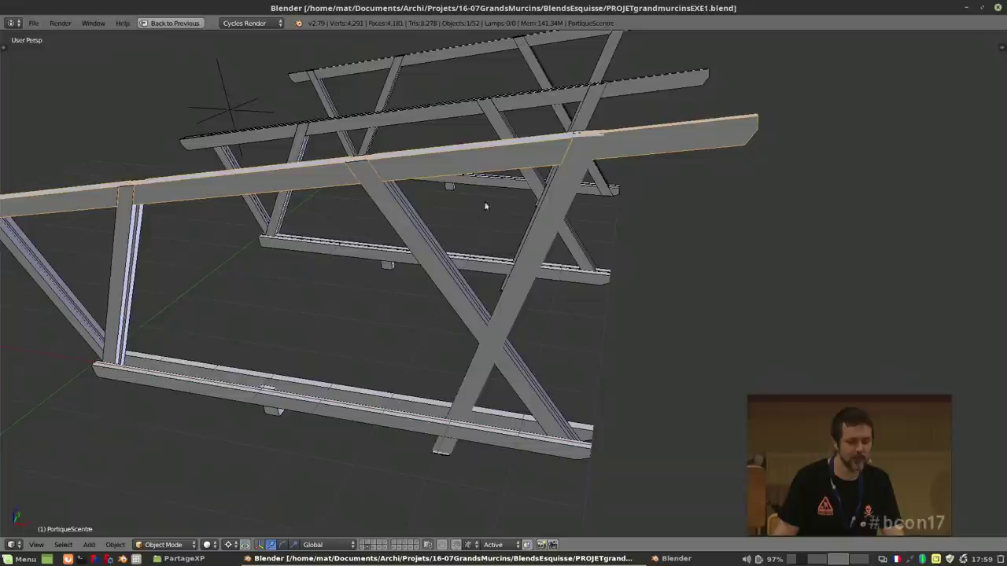
right_click(548, 203)
scroll(550, 204, "up", 1)
scroll(557, 199, "down", 1)
scroll(557, 199, "down", 1)
right_click(557, 199)
key("Tab")
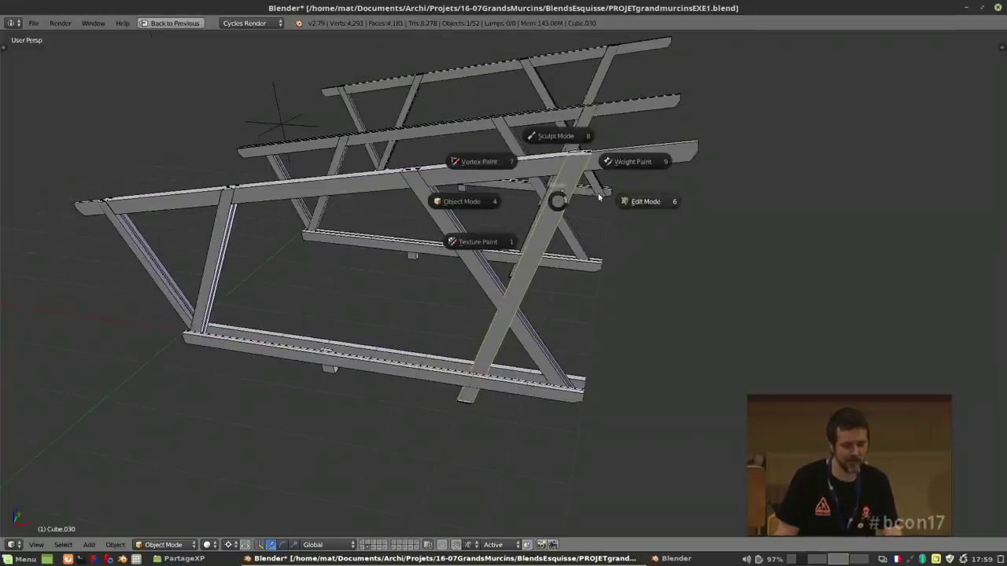
left_click(622, 205)
scroll(600, 218, "up", 1)
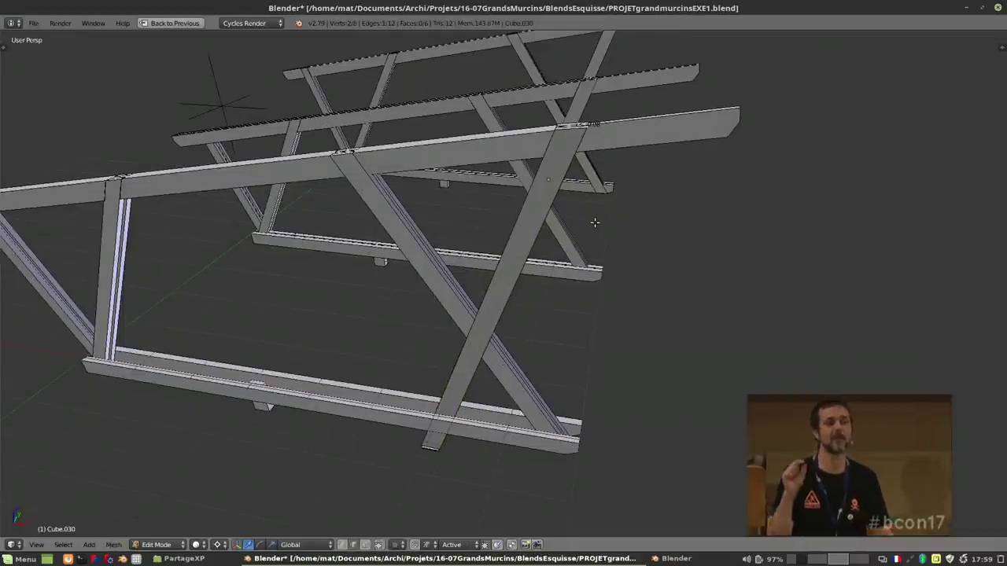
right_click(591, 123)
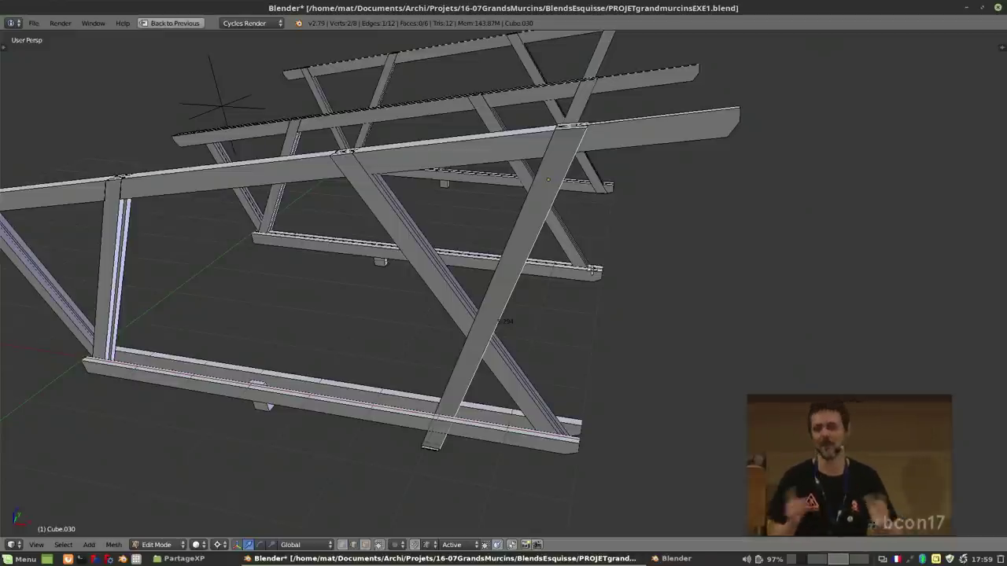
middle_click_drag(615, 240, 588, 213)
key("Tab")
left_click(548, 226)
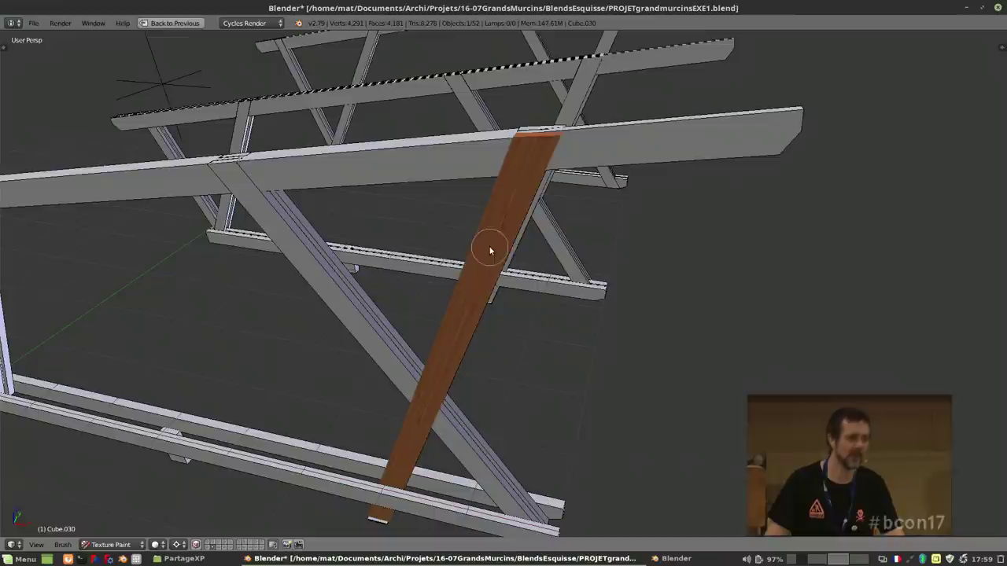
key("Tab")
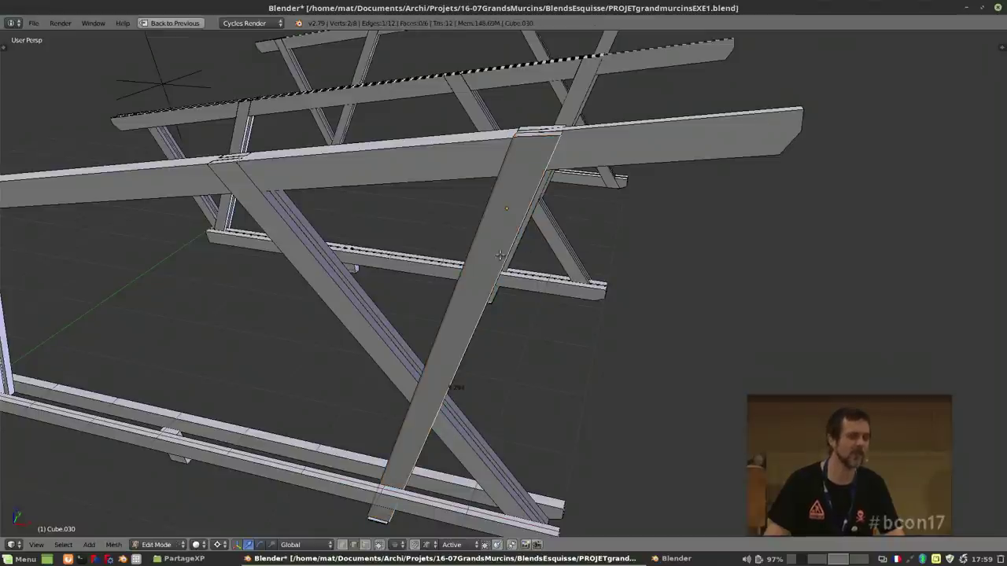
Set the transform orientation to Local with the 3D manipulator displayed for the leaning post's edge.
scroll(491, 232, "down", 3)
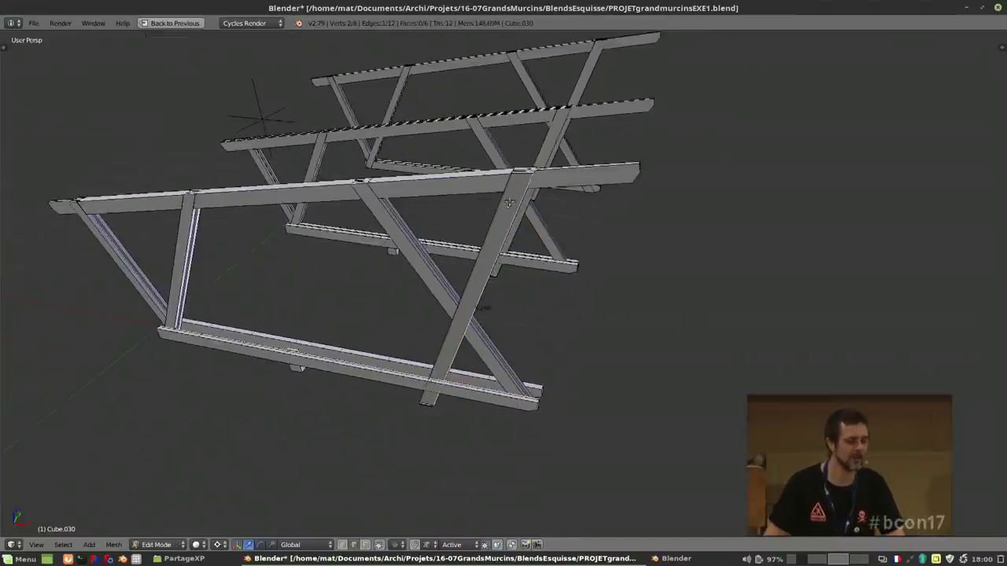
left_click(237, 545)
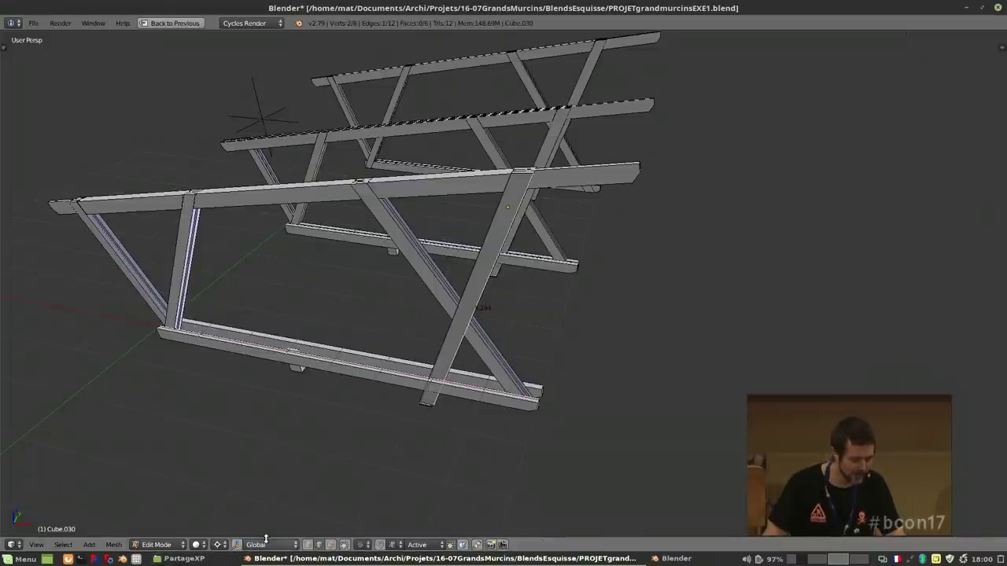
left_click(237, 545)
left_click(293, 542)
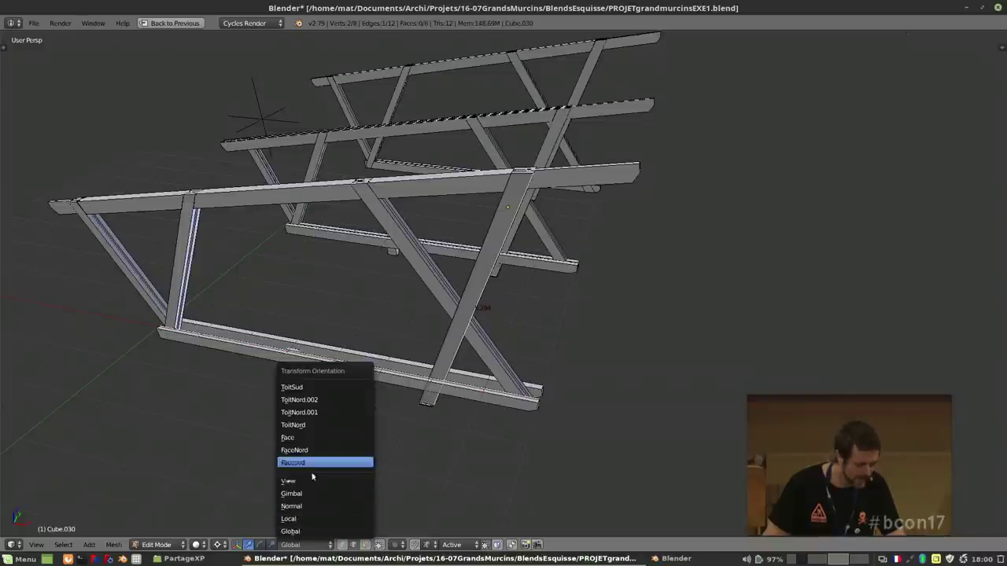
left_click(289, 519)
scroll(441, 362, "down", 3)
scroll(442, 356, "up", 3)
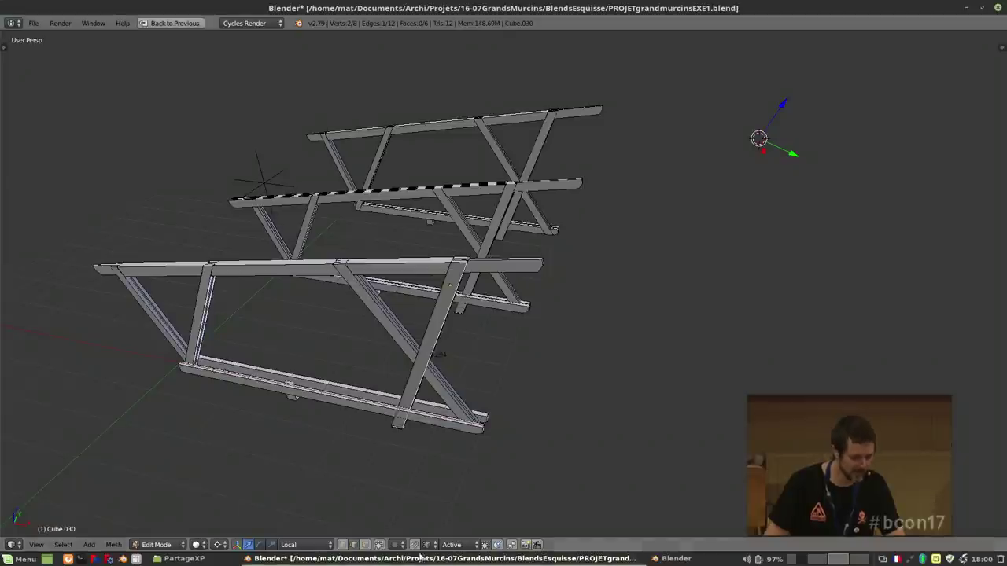
Set the pivot point to Individual Origins so the manipulator sits on the selected edge.
left_click(228, 548)
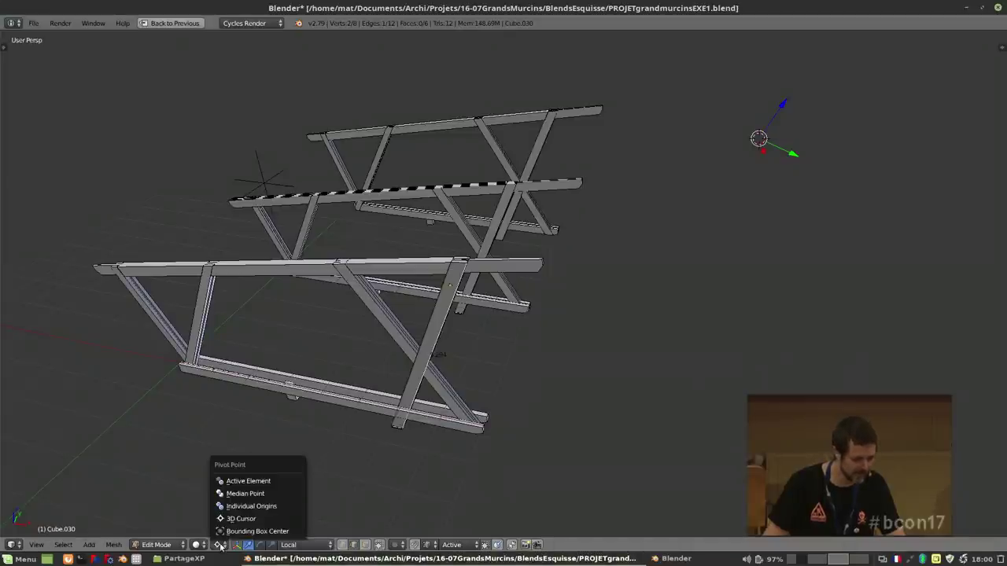
left_click(230, 508)
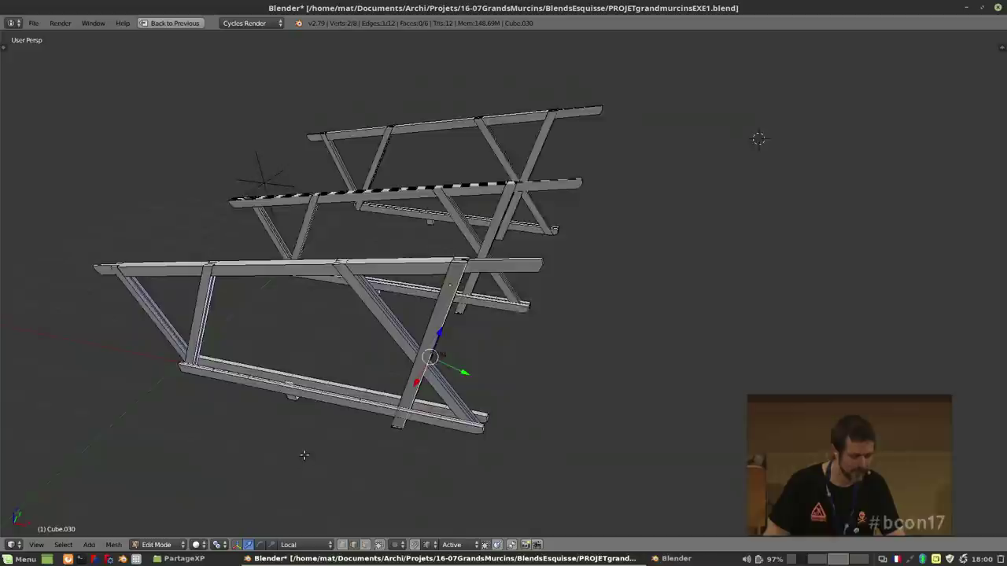
scroll(370, 416, "up", 3)
mouse_move(370, 416)
middle_mouse_down()
mouse_move(389, 412)
mouse_move(370, 408)
middle_mouse_up()
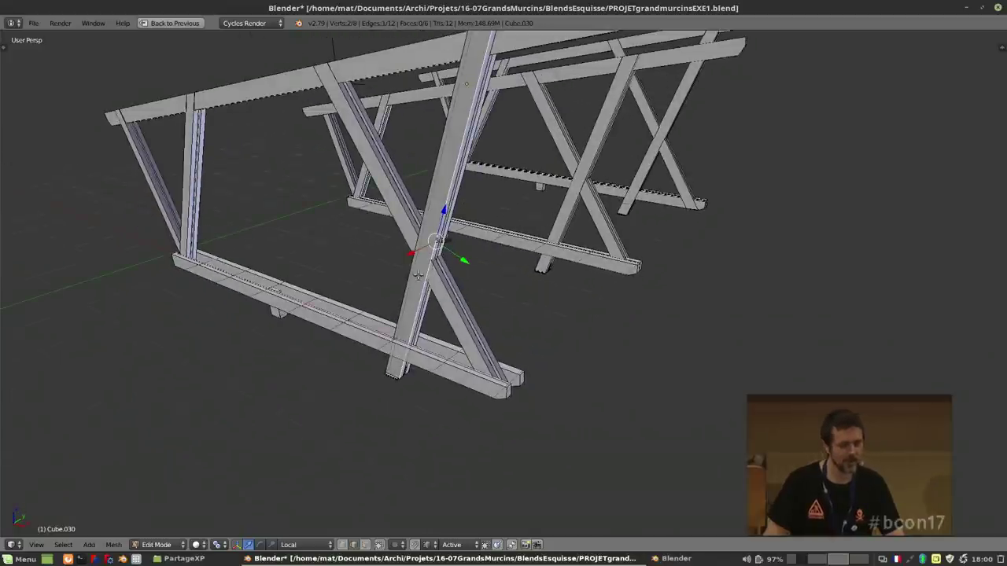
Return to Object Mode and select the brace that crosses the nearest frame's leaning post.
key("Tab")
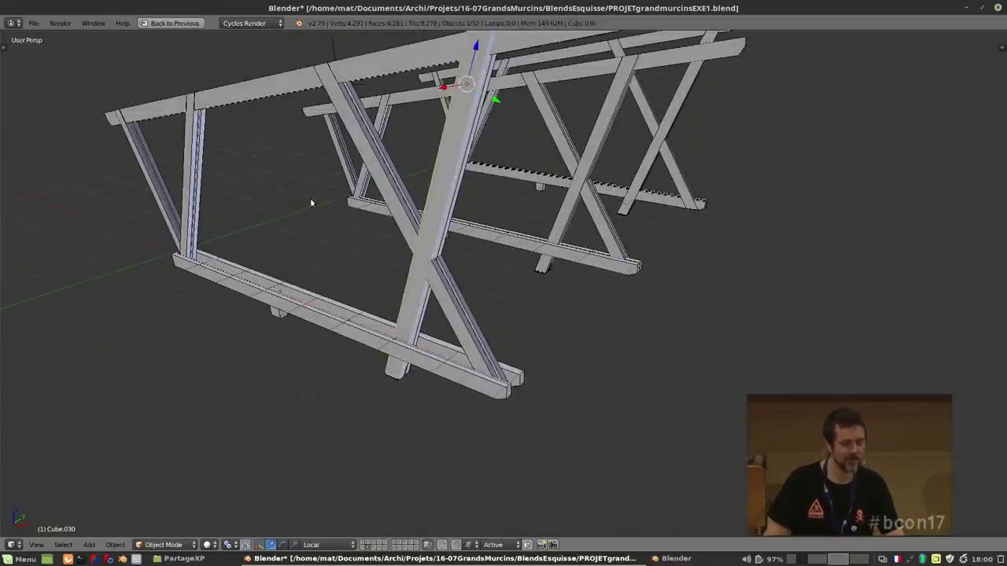
right_click(372, 172)
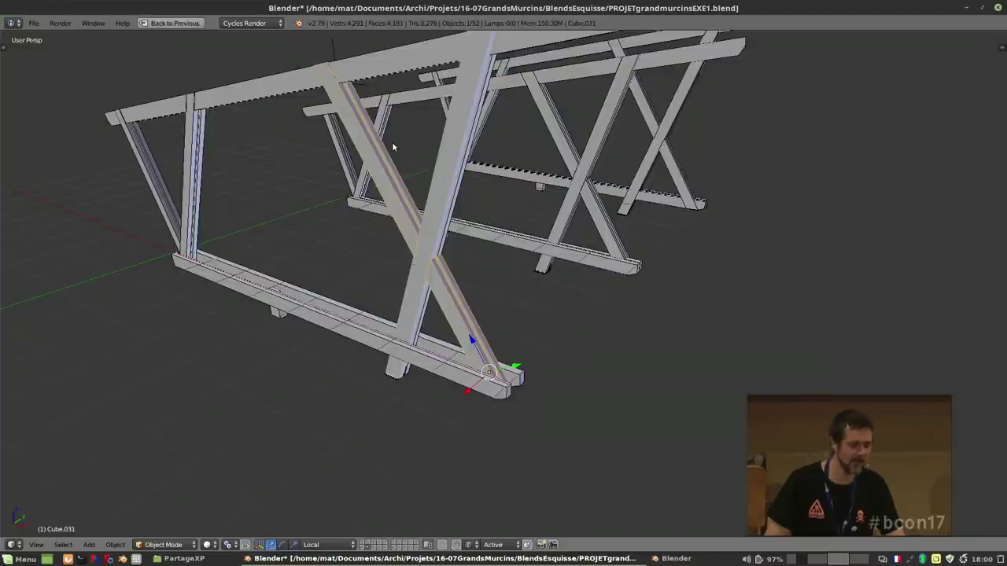
Select the leaning post at the opposite end of the nearest frame, enter Edit Mode and select one of its long edges.
right_click(190, 195)
middle_click_drag(190, 195, 213, 229)
middle_click_drag(148, 245, 183, 197)
key("Tab")
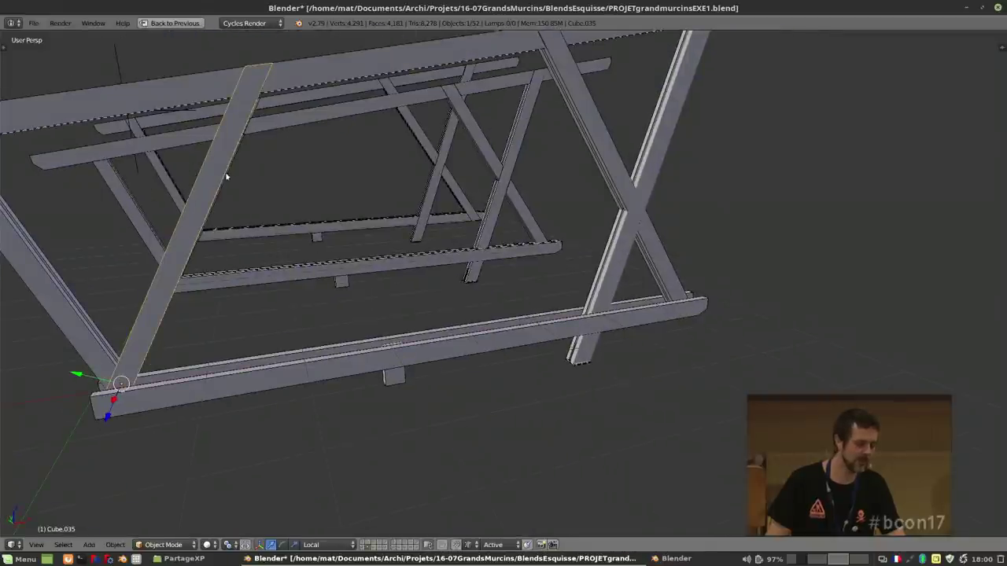
left_click(248, 182)
middle_click_drag(252, 184, 254, 140)
right_click(253, 138)
scroll(259, 132, "up", 3)
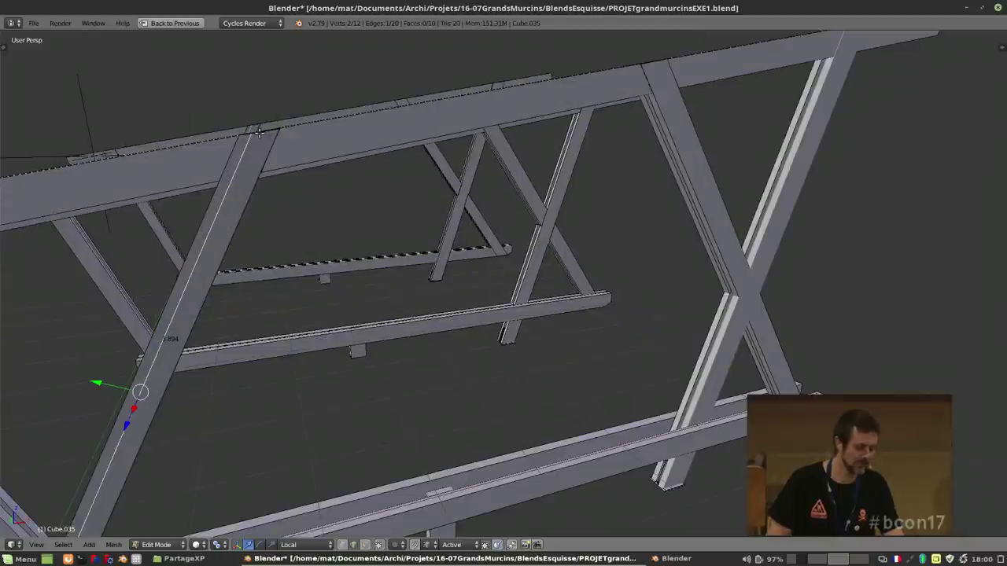
Switch to vertex selection and try moving a corner vertex at the leaning post's upper end along the local Z axis.
key("ctrl+Tab")
left_click(228, 108)
right_click(236, 124)
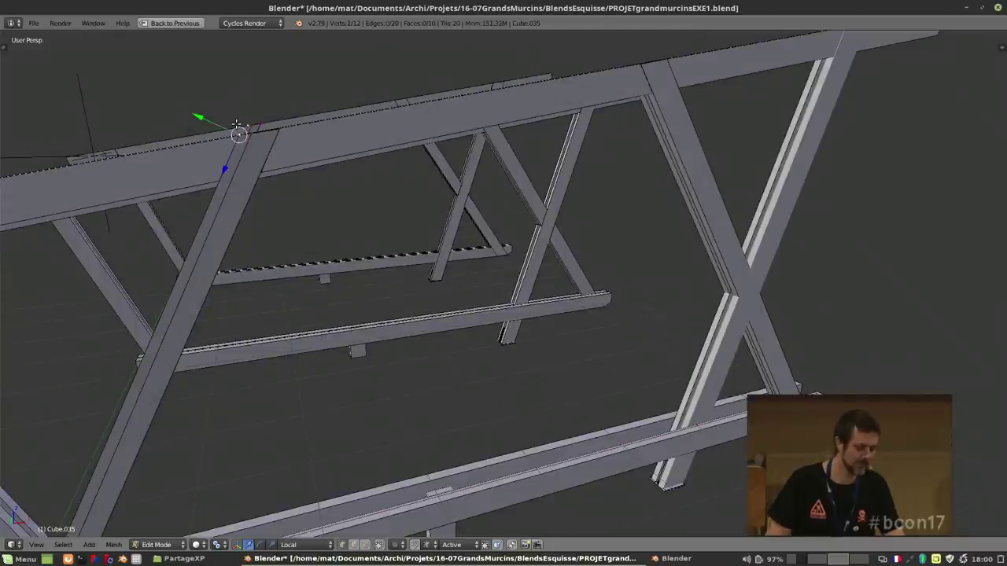
key("g")
key("z")
key("z")
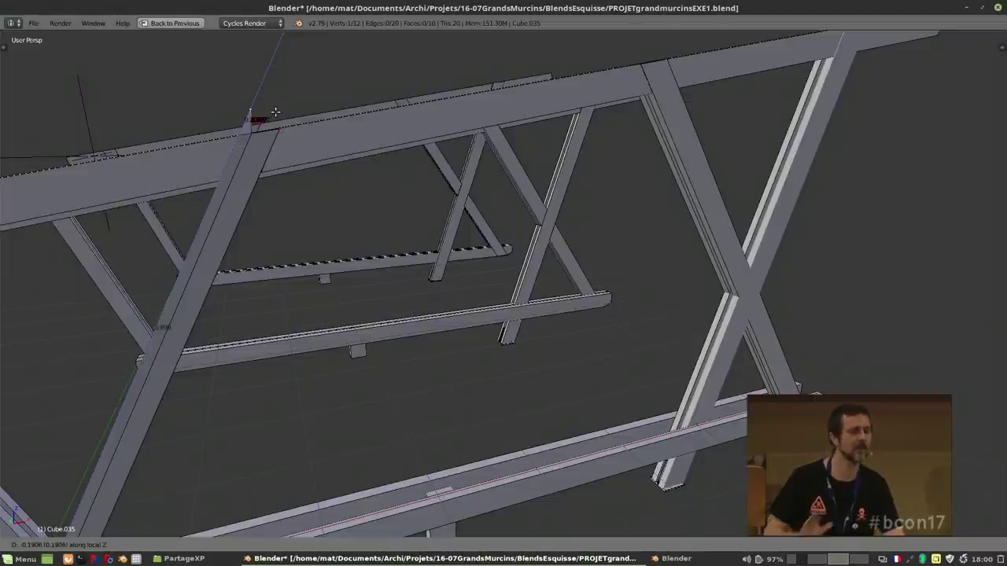
right_click(275, 112)
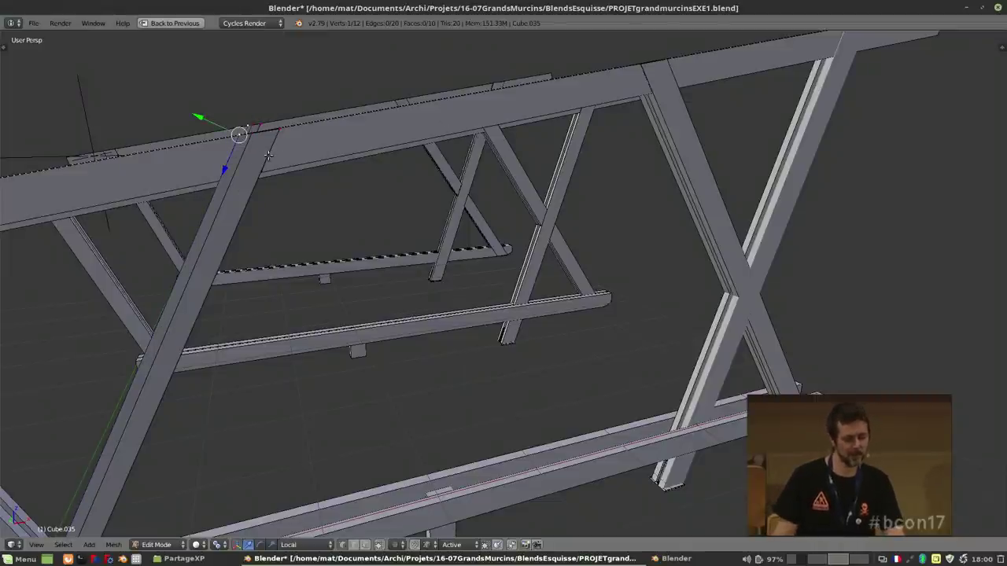
Return to Object Mode and examine the joint between the leaning post's upper end and the sloping top beam.
key("Tab")
scroll(285, 140, "down", 3)
middle_click_drag(285, 139, 457, 214)
scroll(457, 214, "up", 4)
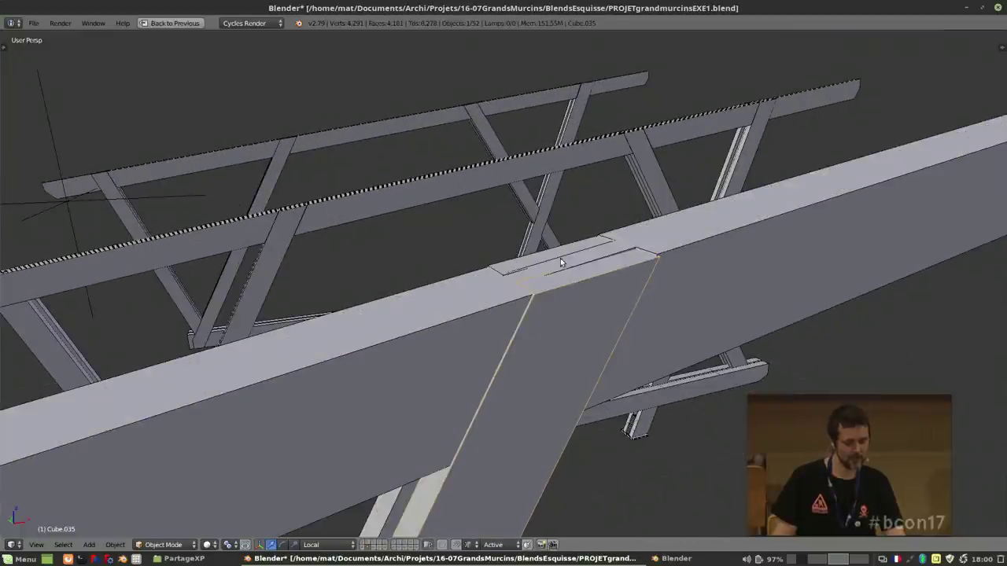
middle_click_drag(572, 268, 619, 284)
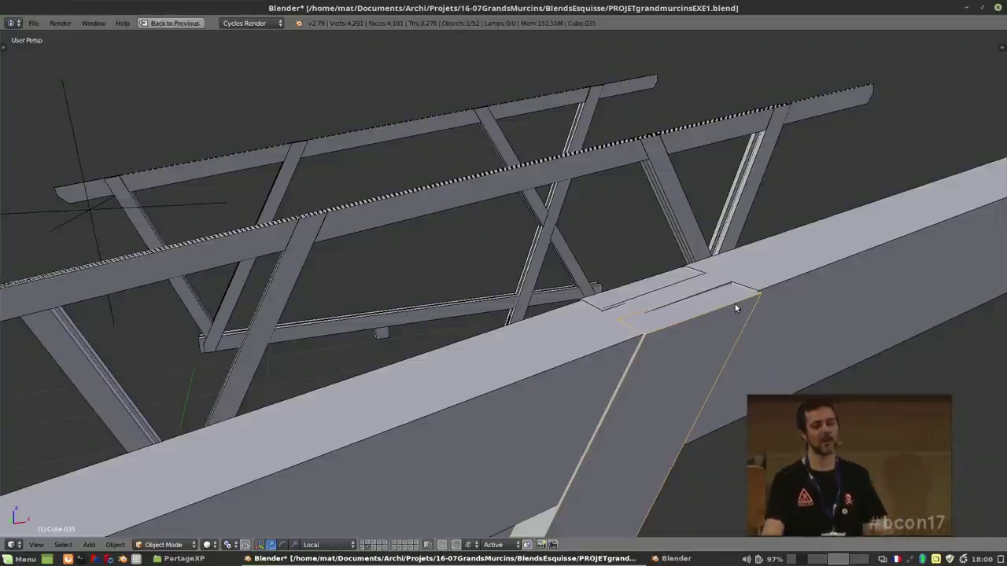
scroll(734, 303, "down", 4)
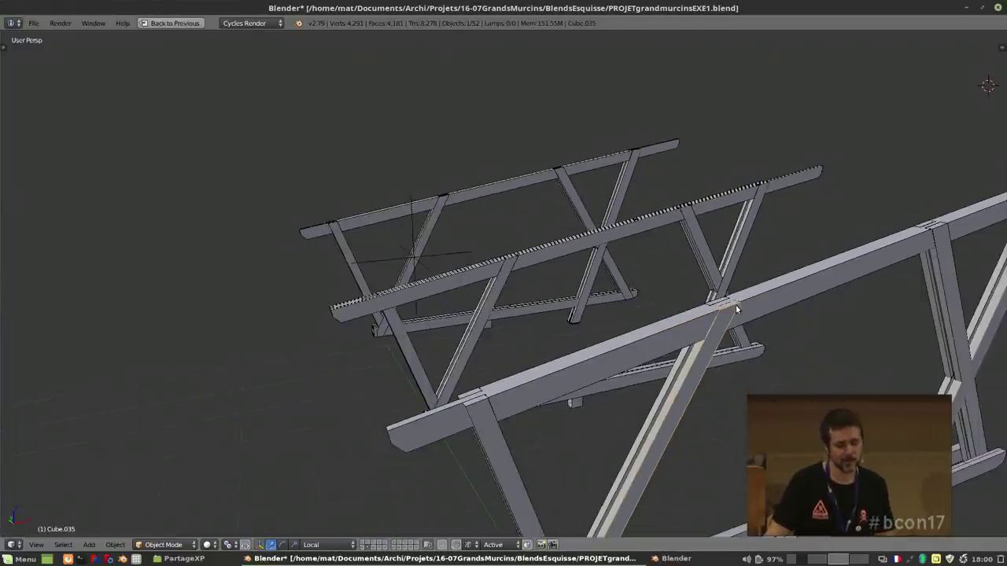
scroll(735, 305, "up", 2)
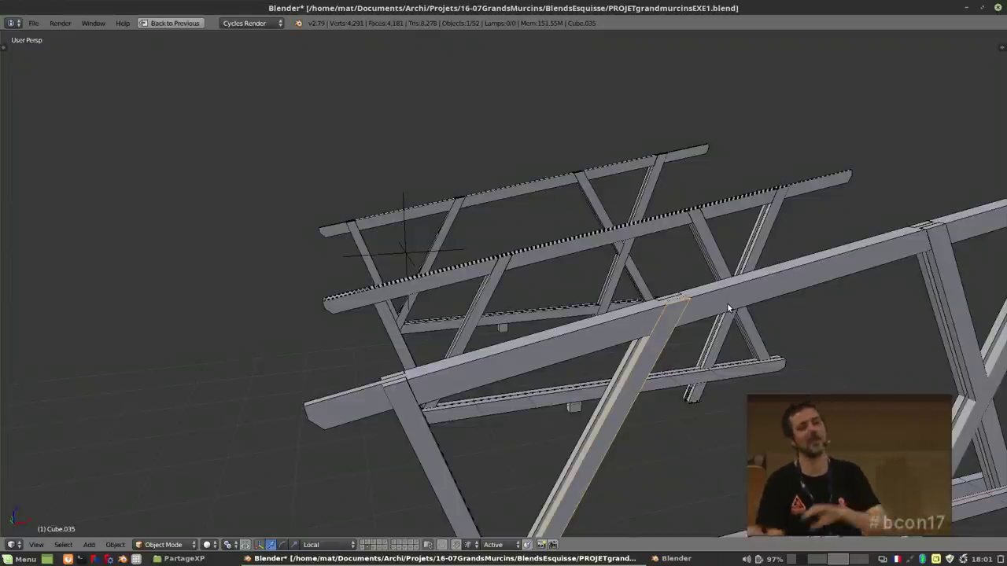
key("KP_4")
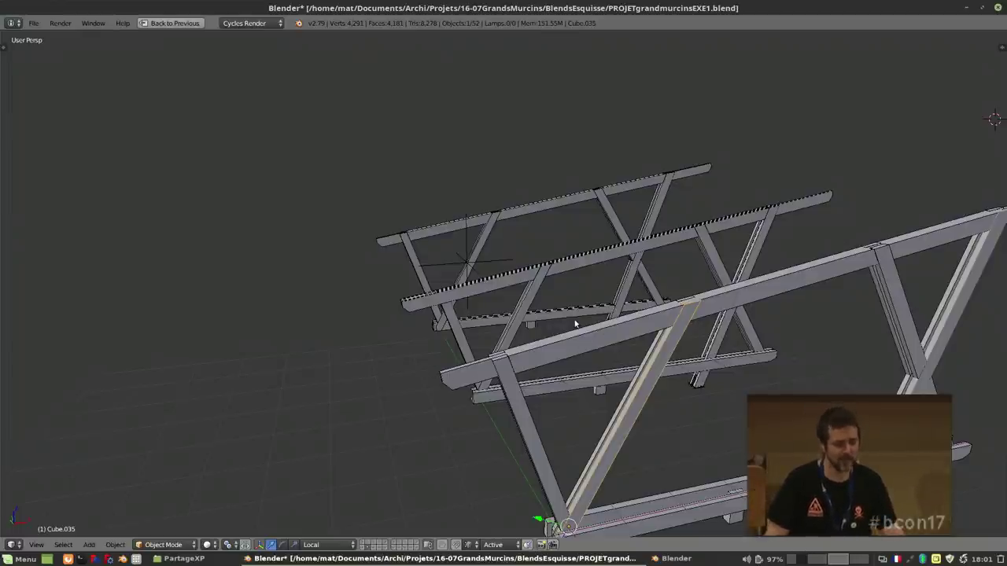
In front view, try extending the leaning post past the top beam by moving its upper-end vertices along local Z.
key("KP_1")
scroll(543, 233, "up", 3)
middle_click_drag(732, 257, 584, 322, "shift")
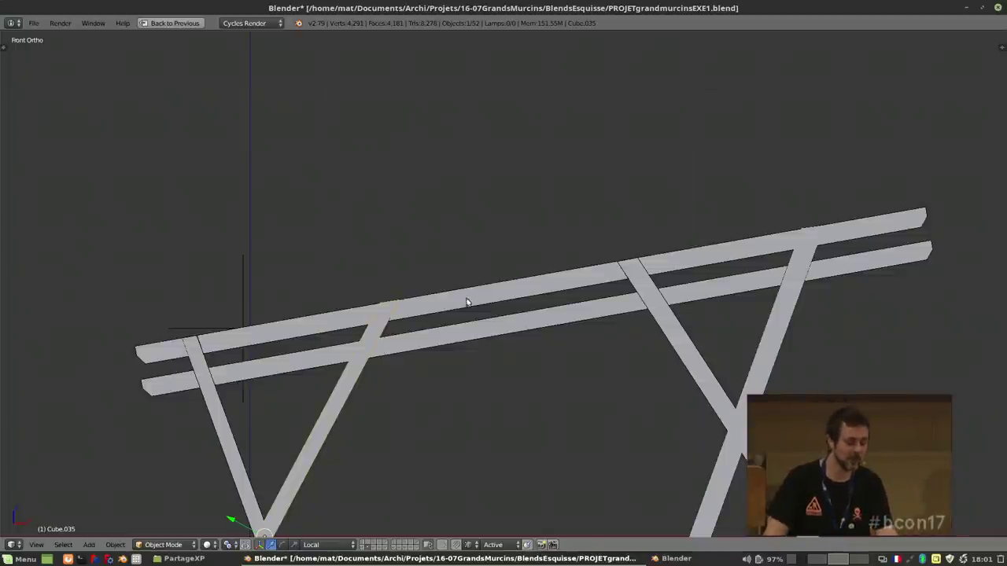
key("Tab")
key("a")
key("b")
left_click_drag(354, 285, 429, 322)
key("g")
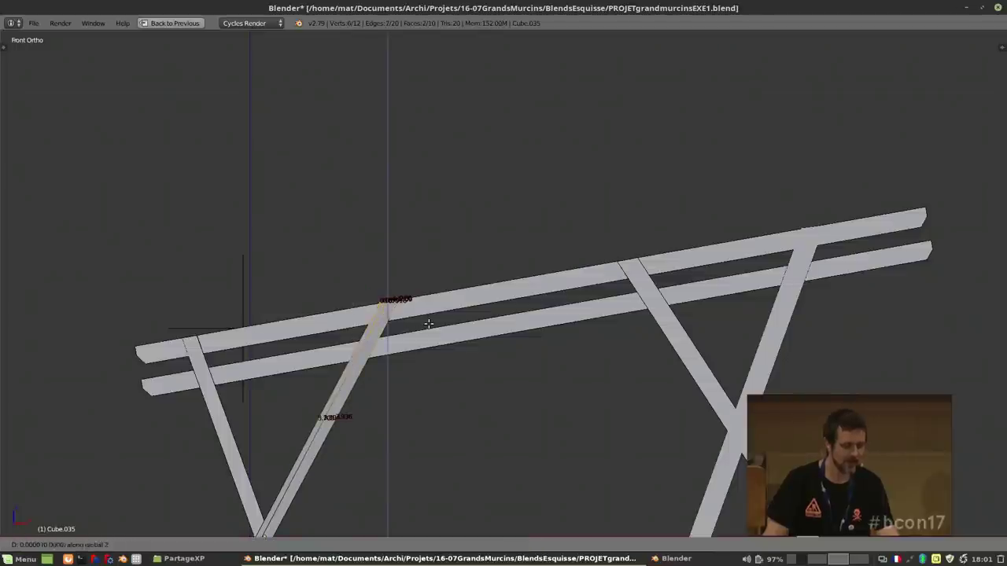
left_click(475, 221)
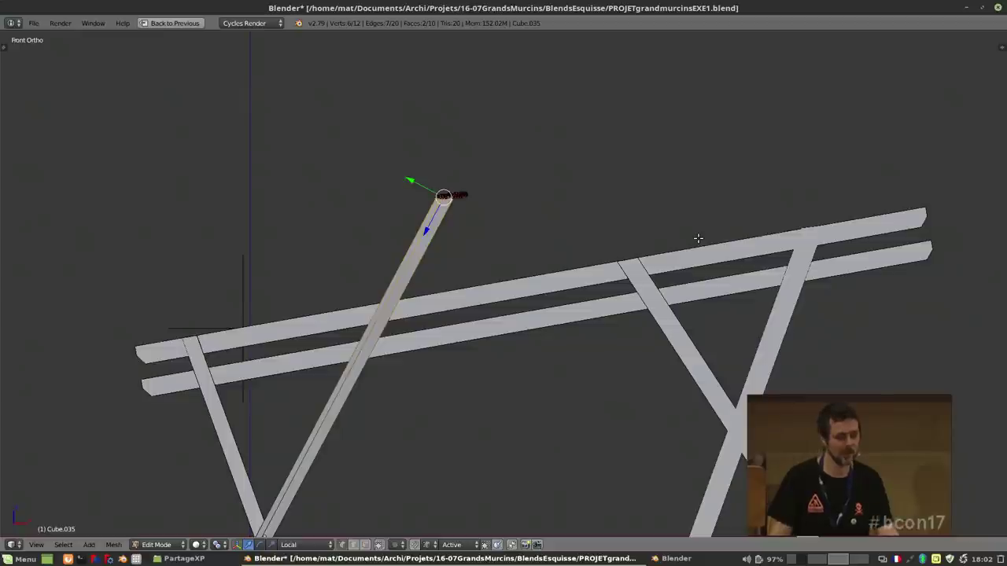
Return to Object Mode, view the extended post in perspective and undo its extension.
key("Tab")
middle_click_drag(552, 268, 609, 334)
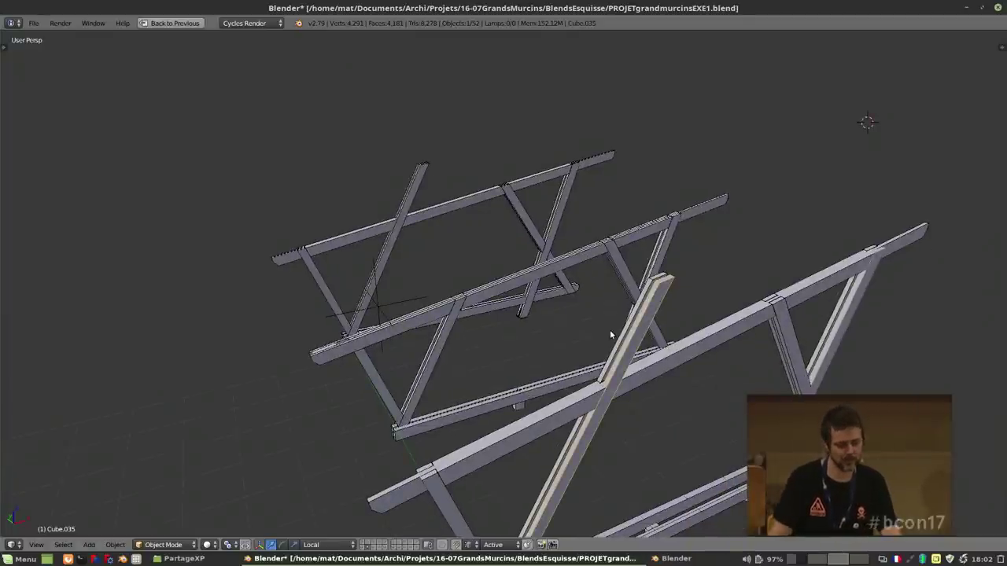
key("ctrl+z")
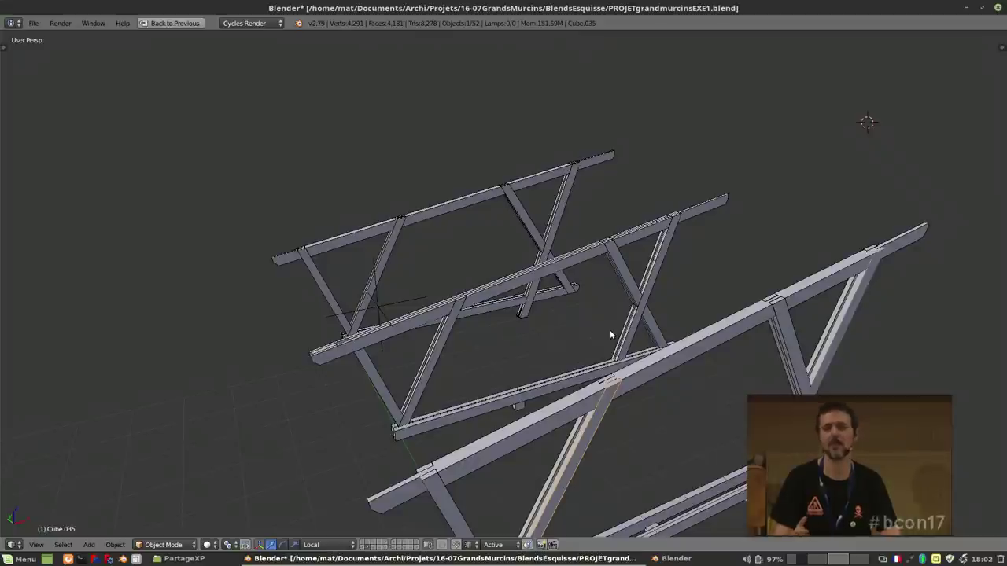
scroll(610, 334, "up", 1)
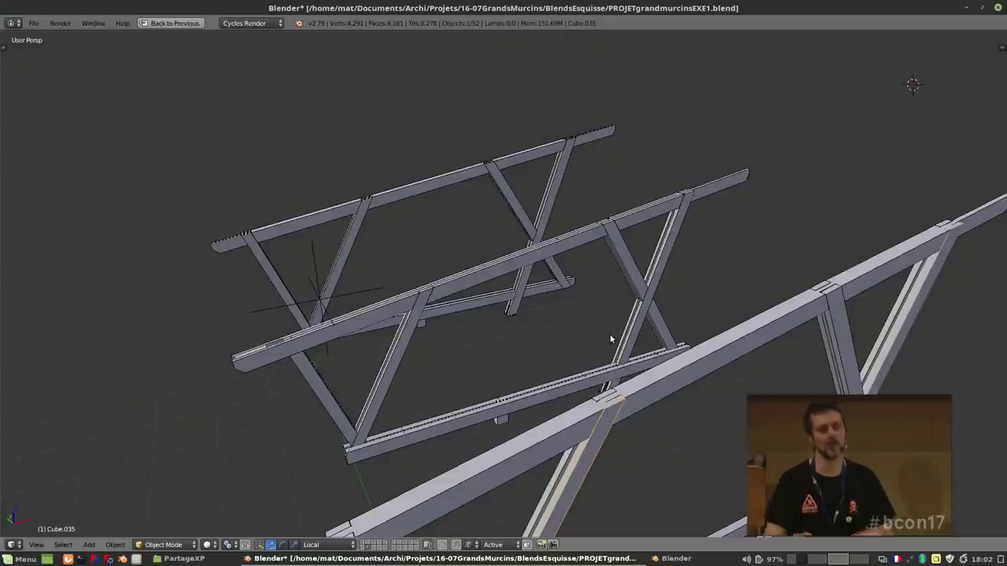
Square off the leaning post's upper end by scaling its end vertices to 0 along local Z, and return to Object Mode.
middle_click_drag(610, 339, 622, 370)
key("ctrl+Tab")
left_click(718, 376)
middle_click_drag(718, 376, 707, 347)
scroll(251, 327, "up", 5)
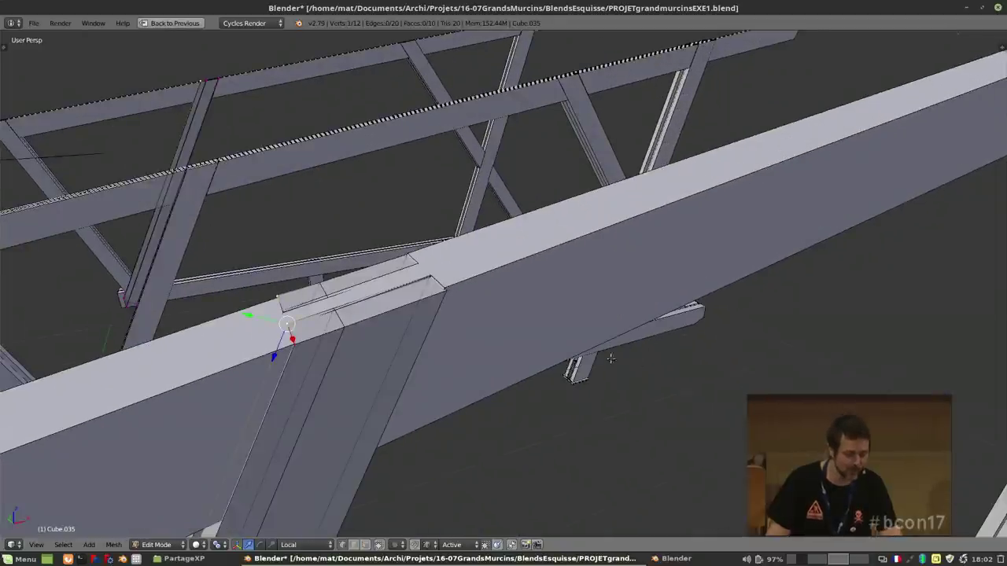
key("b")
left_click_drag(235, 254, 581, 391)
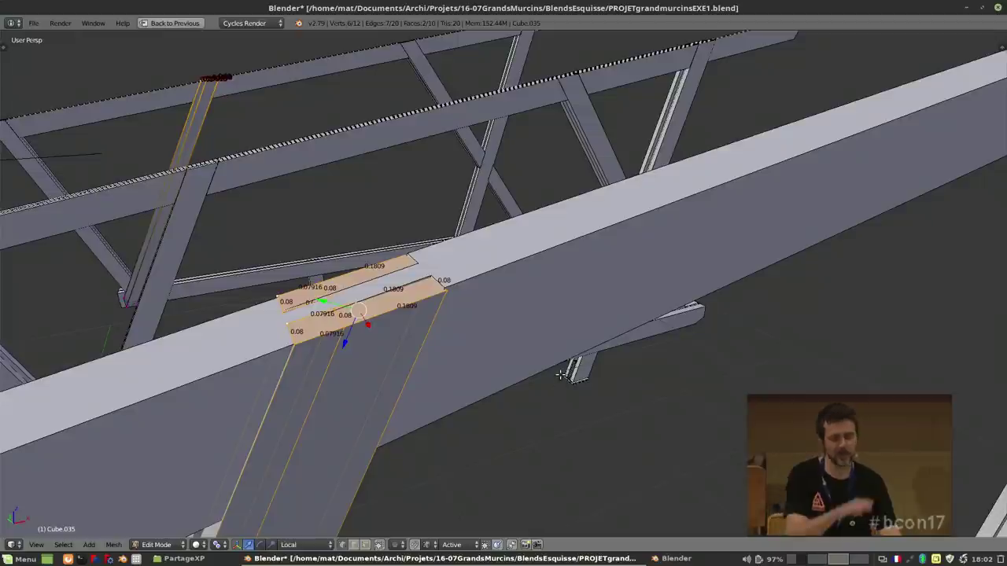
key("s")
key("z")
key("z")
key("0")
key("Return")
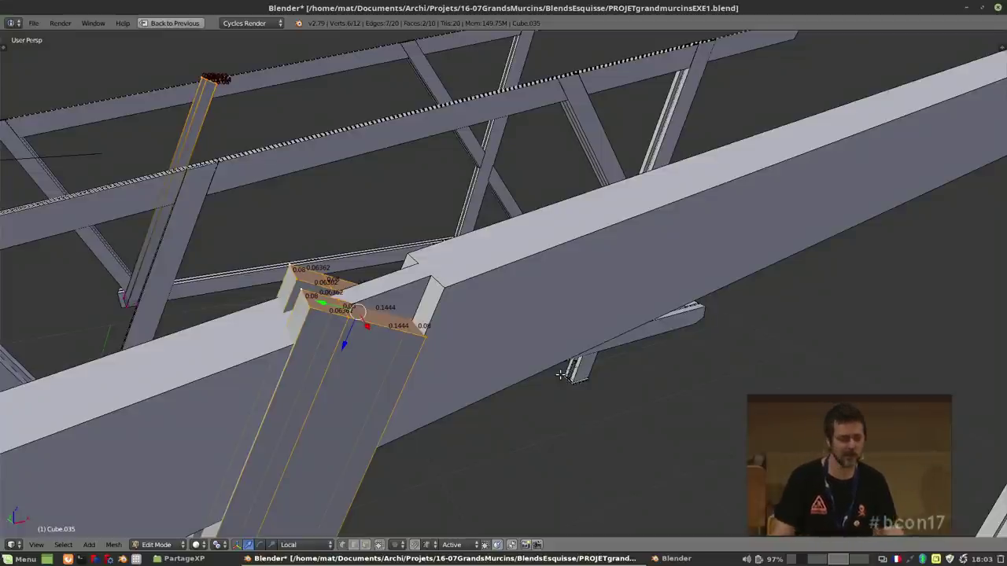
key("Tab")
scroll(460, 325, "down", 6)
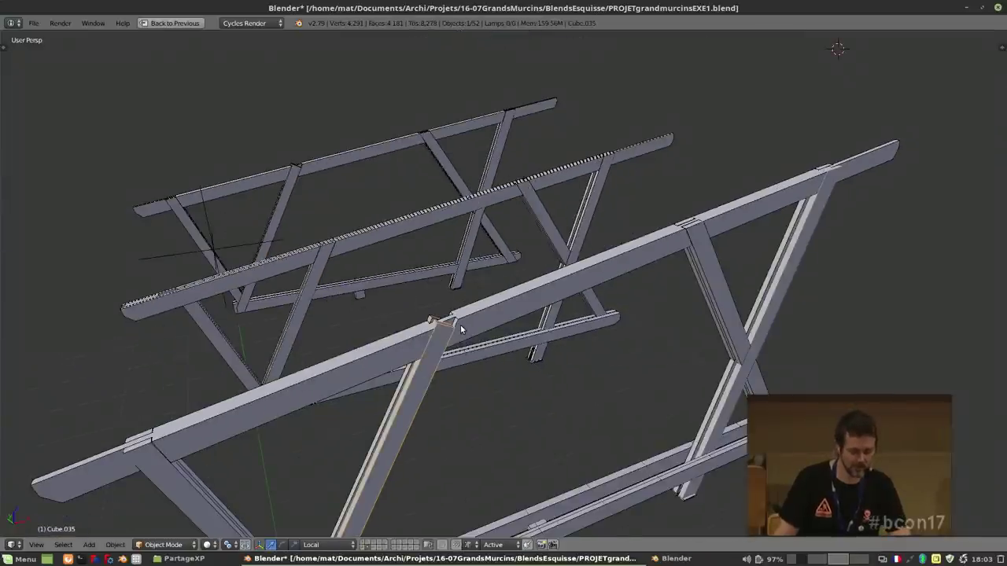
Show the presentation slide on the detailed project, then return to Blender with the 3D view maximized.
key("ctrl+Up")
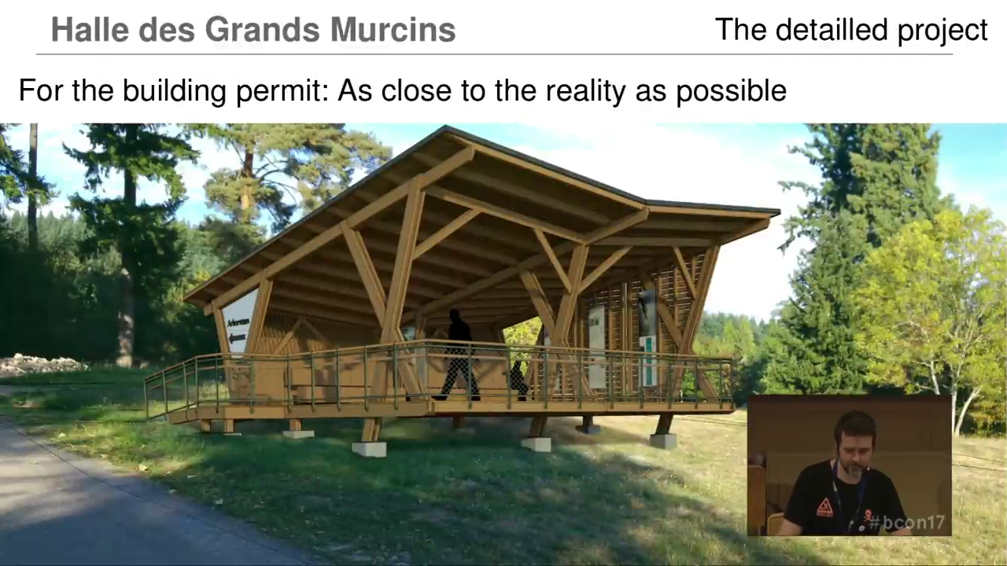
key("Right")
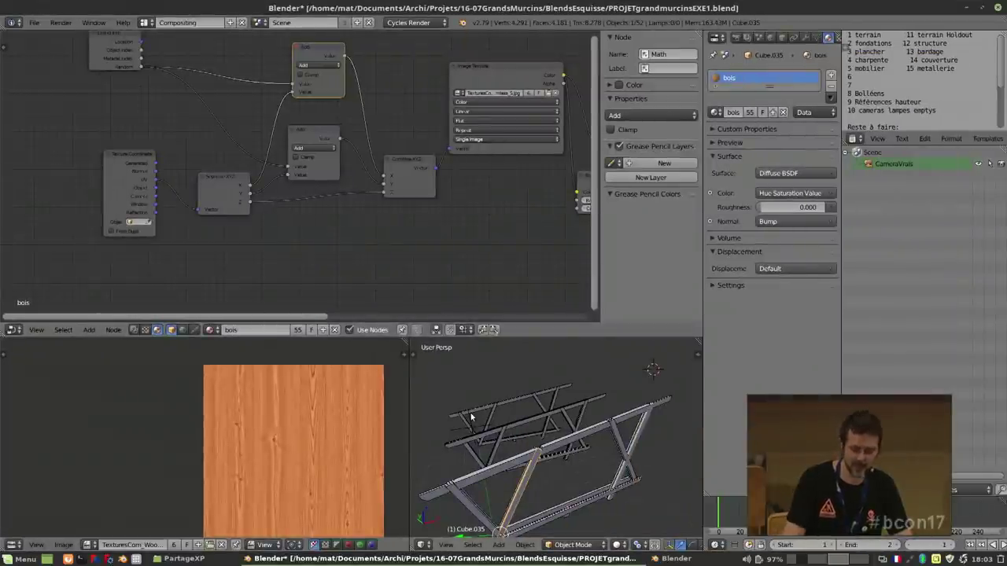
key("shift+space")
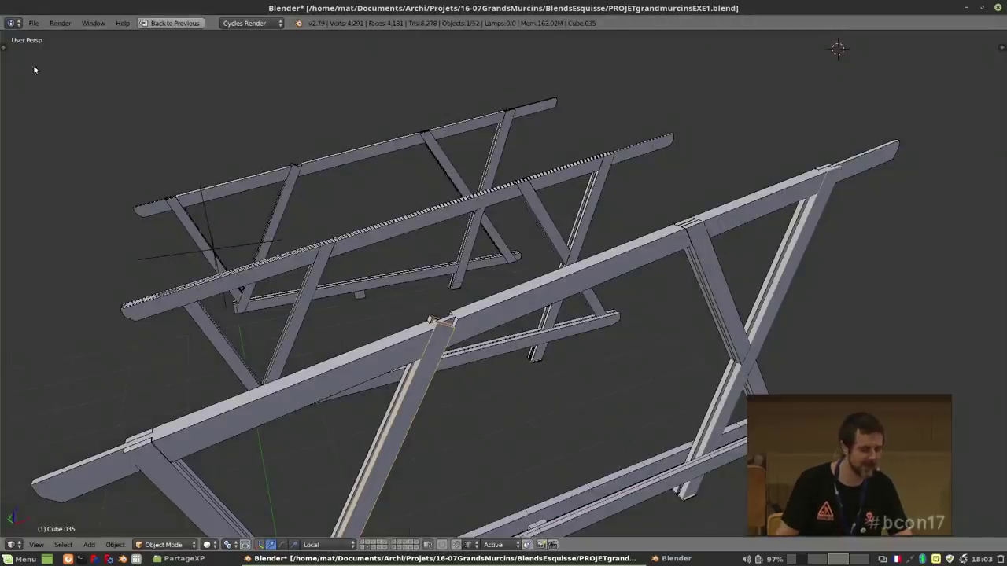
Display the Layer Management list wide enough to read the layer names and expand Layer Groups.
left_click(4, 46)
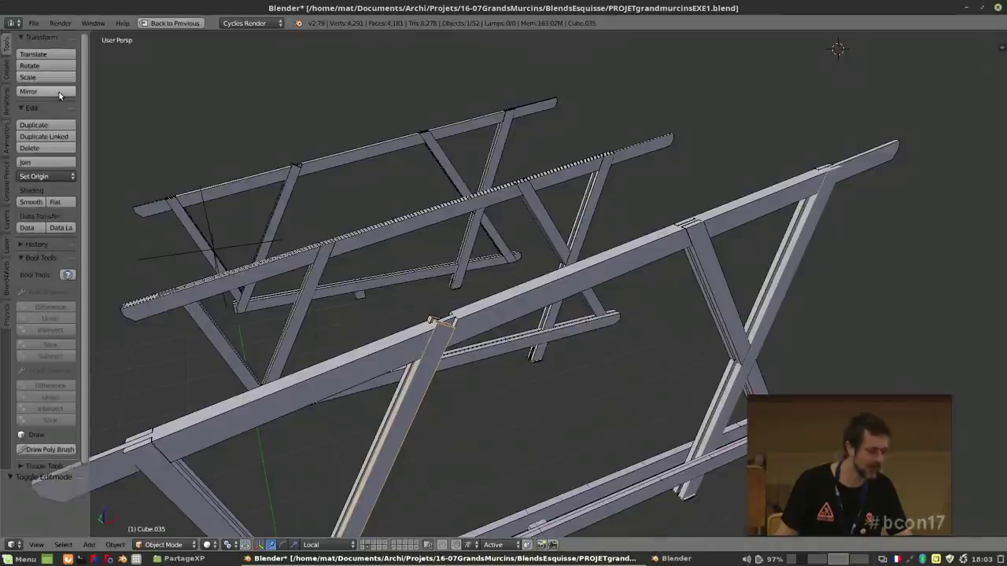
left_click(8, 220)
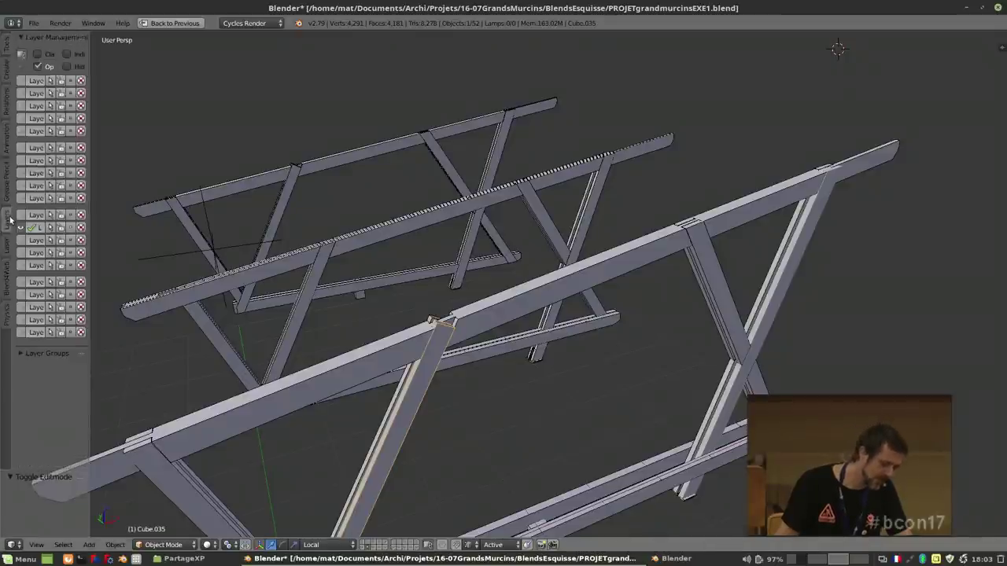
left_click_drag(89, 188, 214, 188)
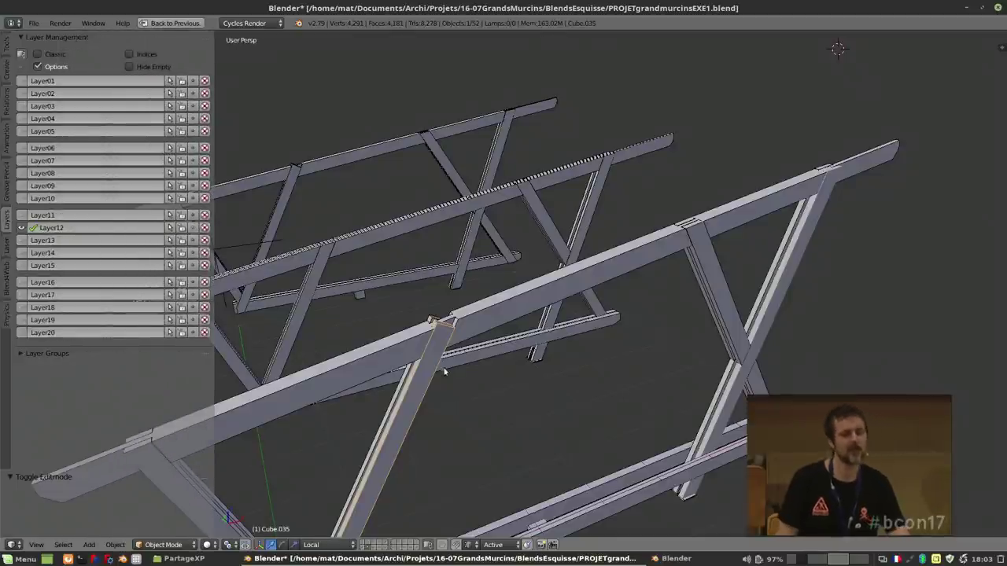
left_click(34, 355)
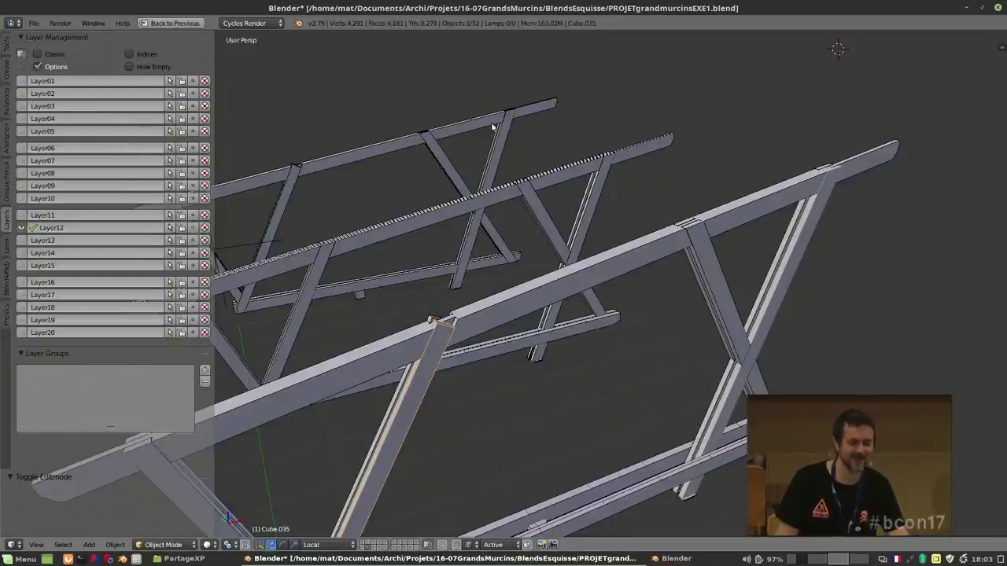
mouse_move(21, 32)
key("Escape")
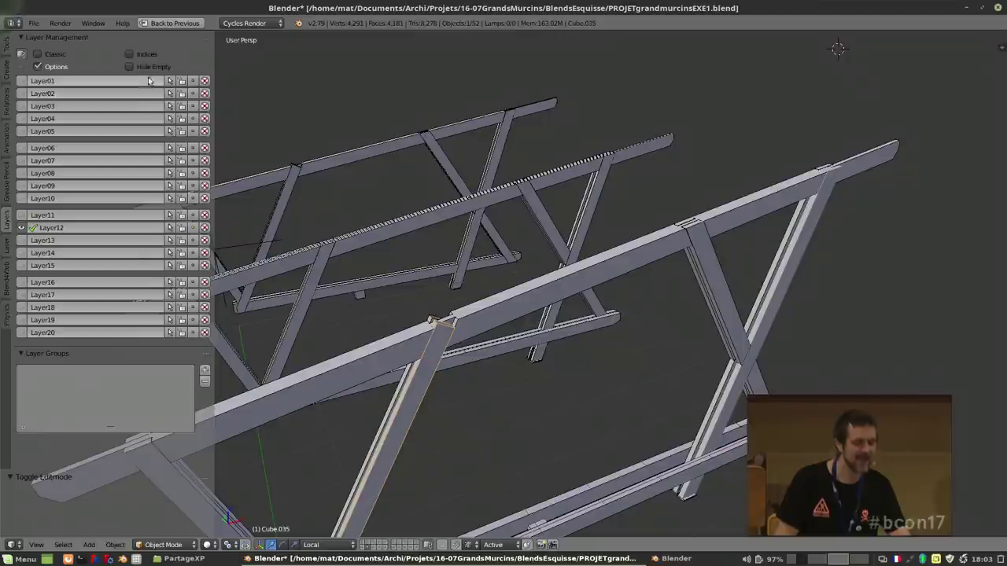
Reopen the recent file PROJETgrandmurcinsEXE1.blend and display its Layer Management list.
left_click(34, 22)
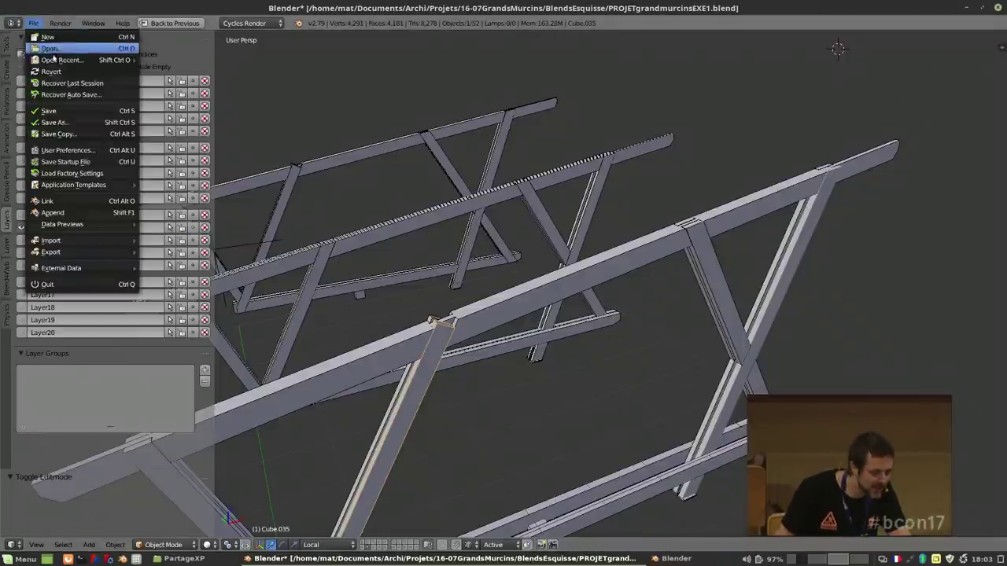
mouse_move(55, 62)
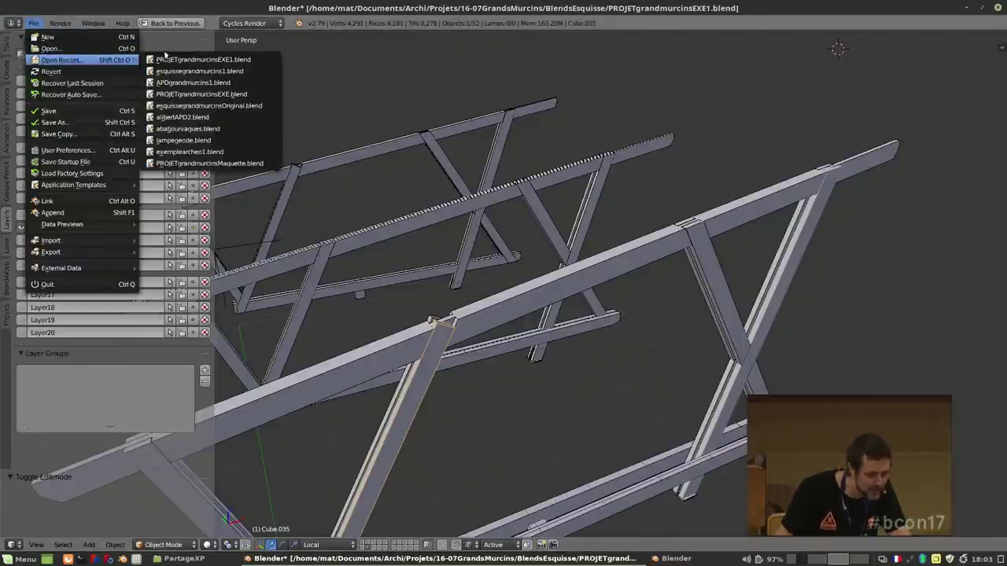
left_click(179, 61)
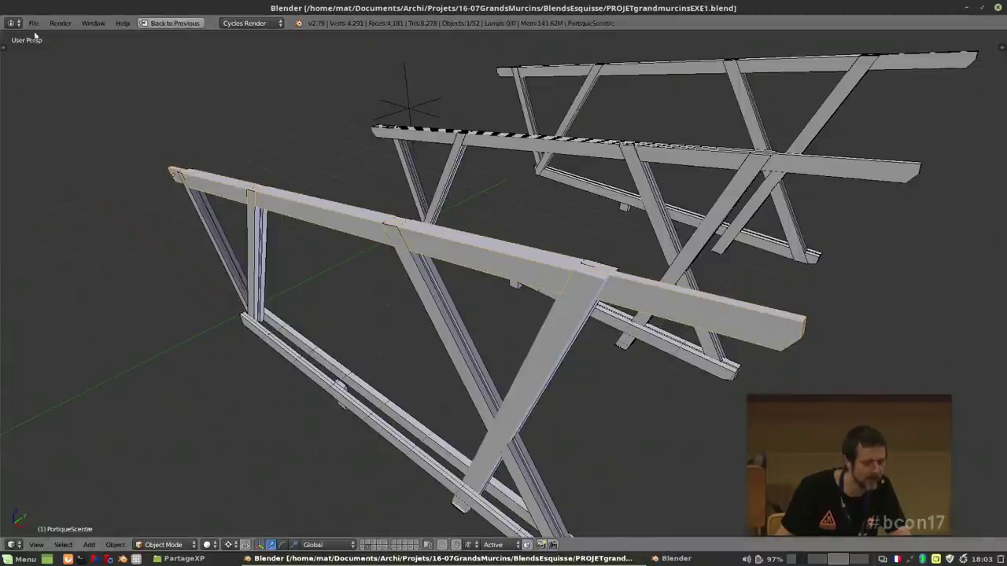
left_click(4, 44)
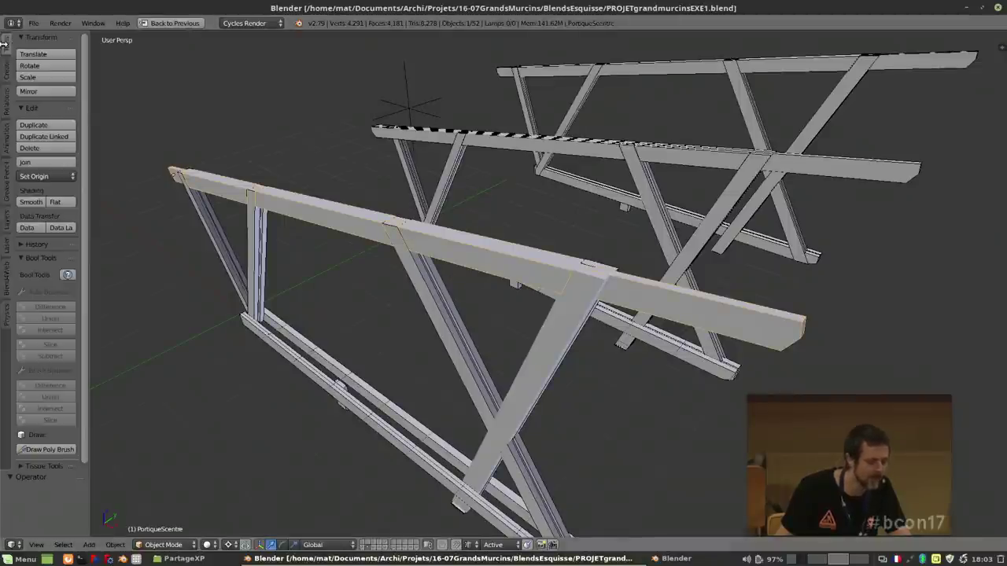
left_click(9, 221)
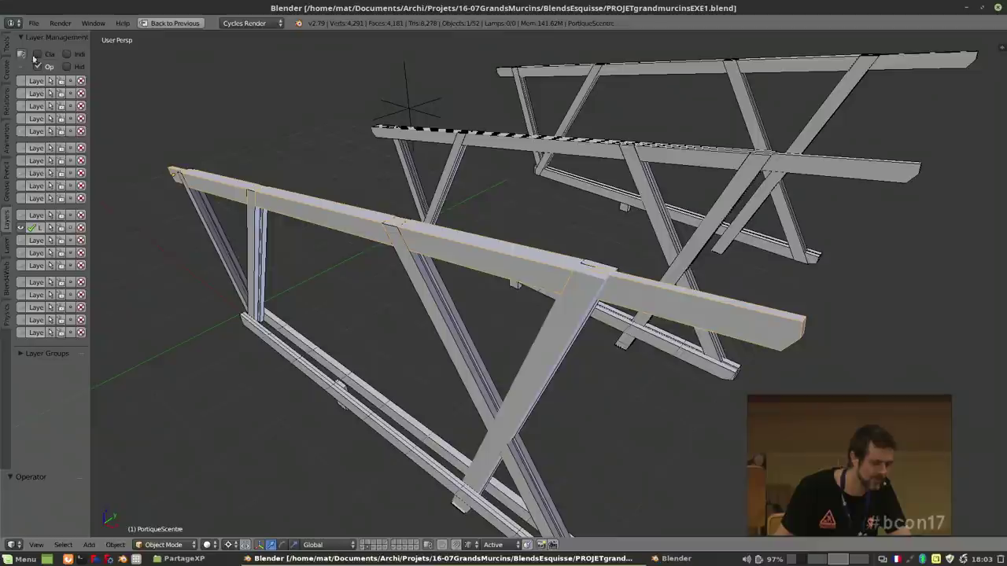
Open the recent file PROJETgrandmurcinsEXE.blend and widen its Layer Management list to show the full layer names.
left_click(35, 23)
mouse_move(63, 59)
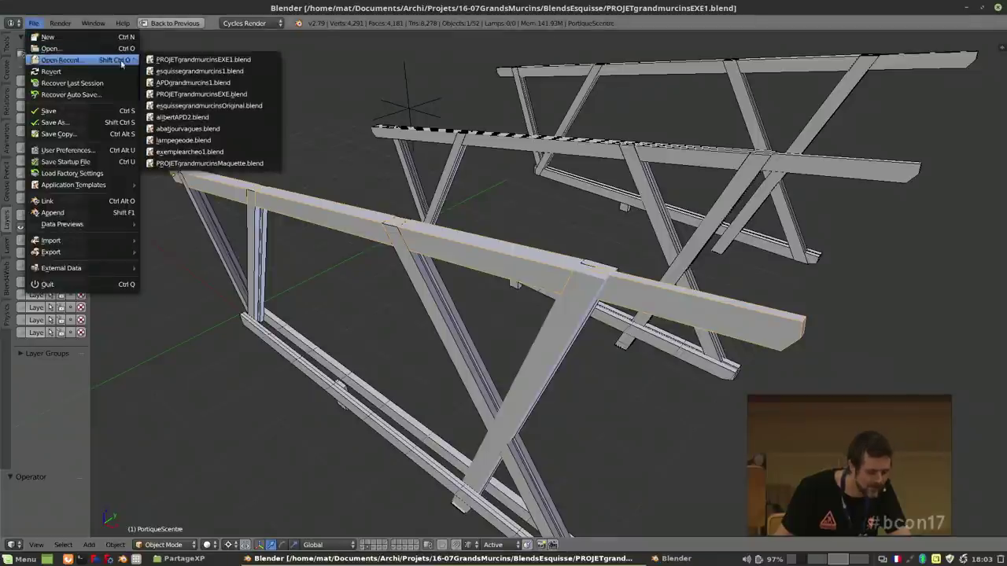
left_click(202, 95)
left_click_drag(135, 146, 225, 151)
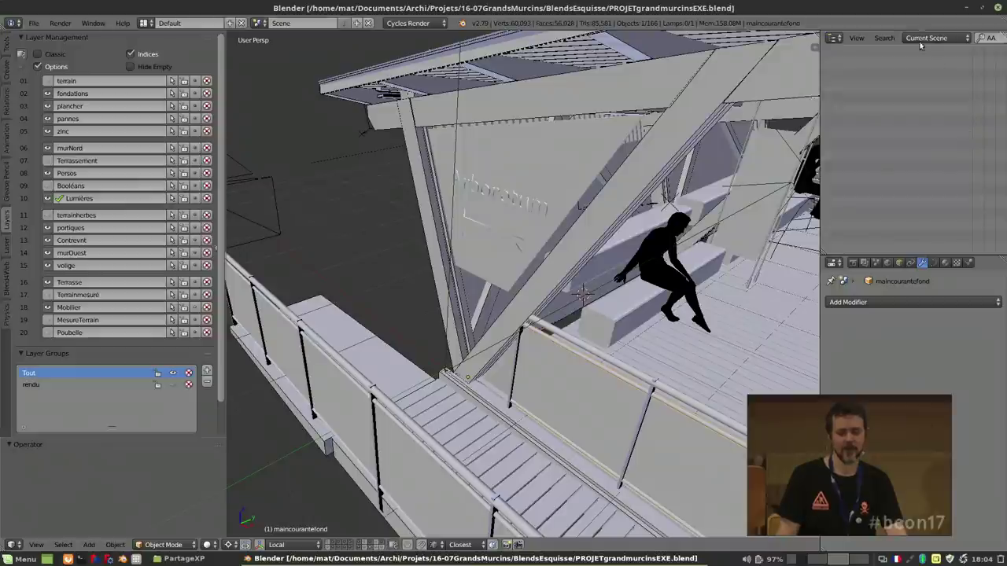
Switch the Outliner area to a Text Editor, open the text block Text with the layer notes, and widen the Layer Management list.
left_click(834, 38)
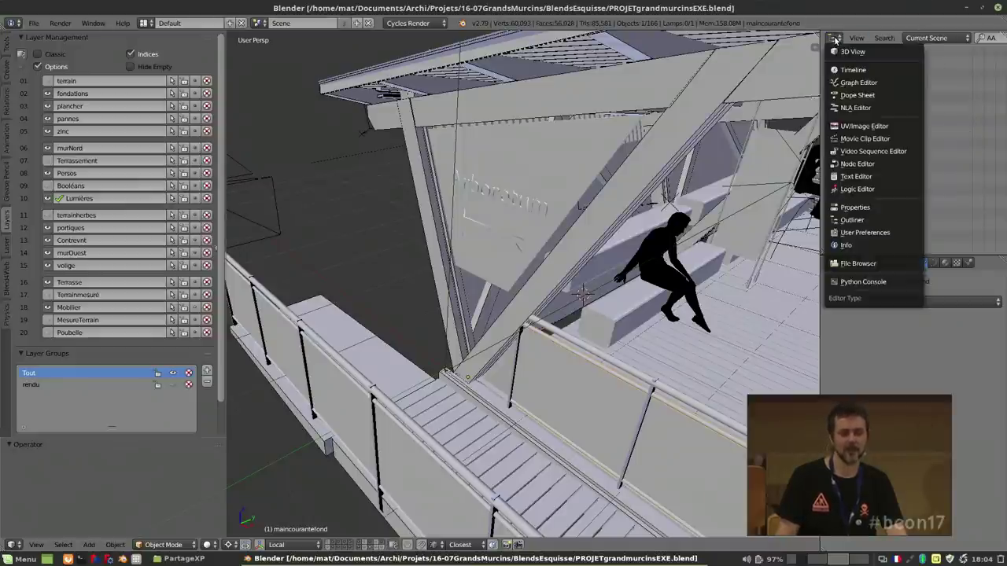
left_click(892, 181)
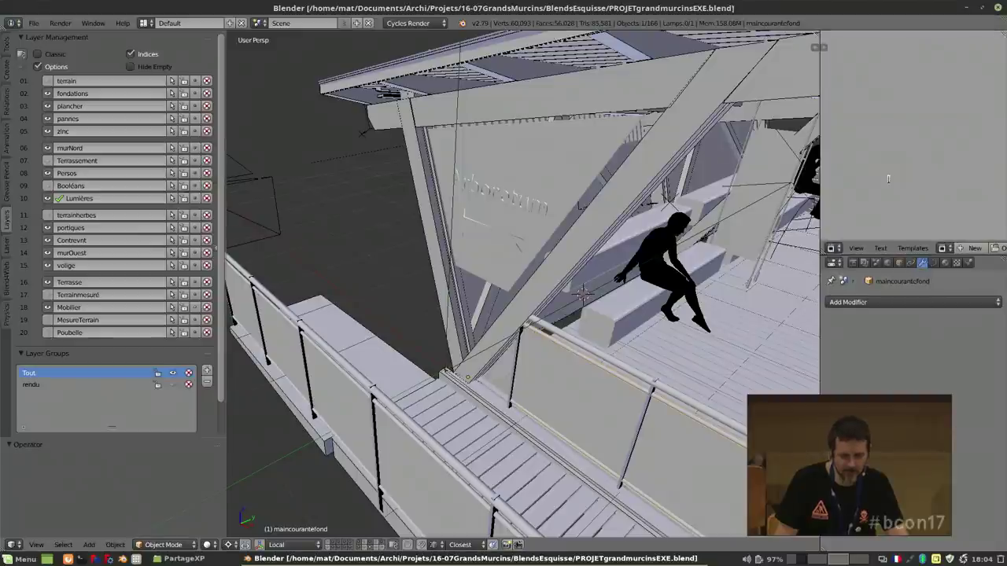
left_click(947, 249)
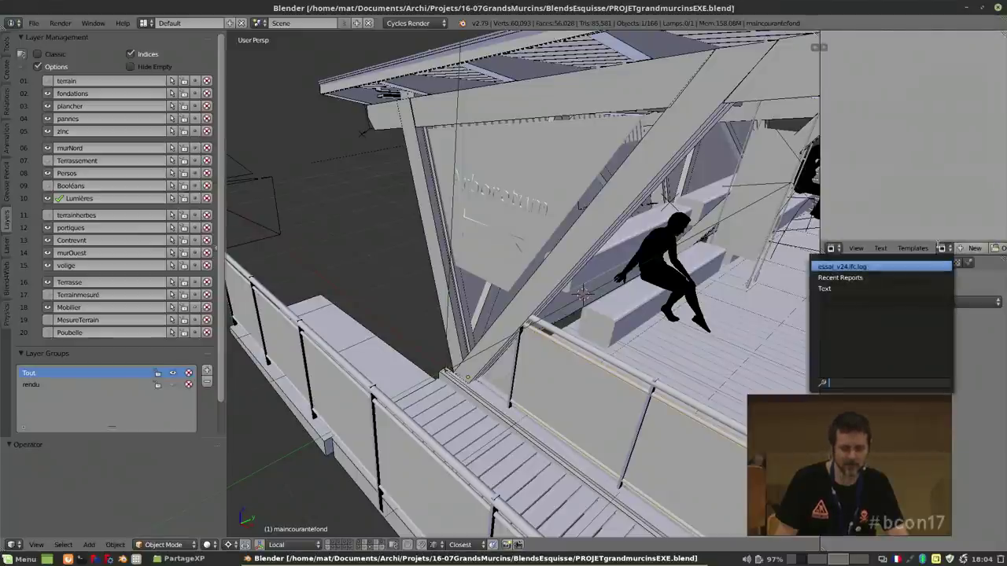
left_click(928, 288)
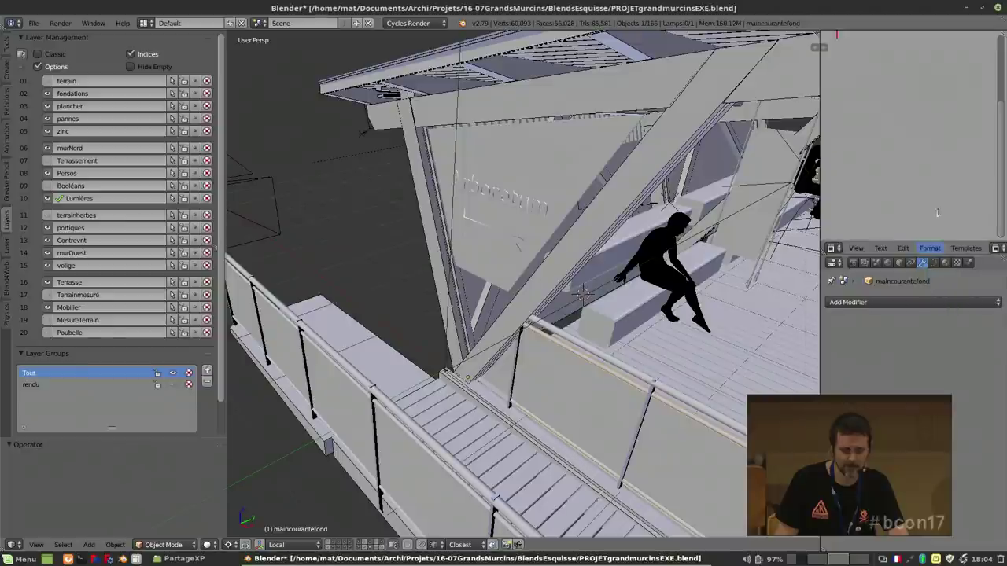
key("ctrl+v")
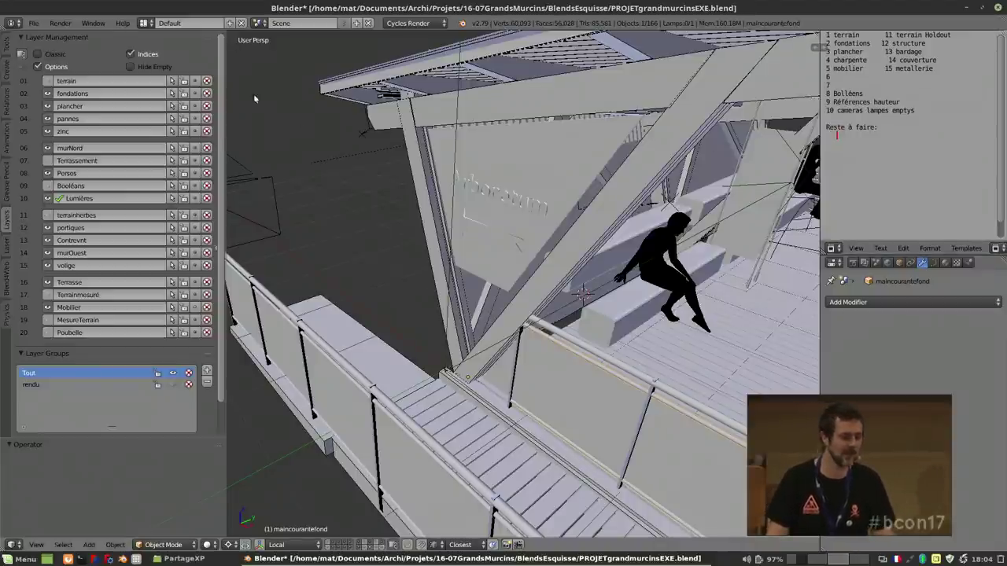
left_click_drag(226, 130, 244, 128)
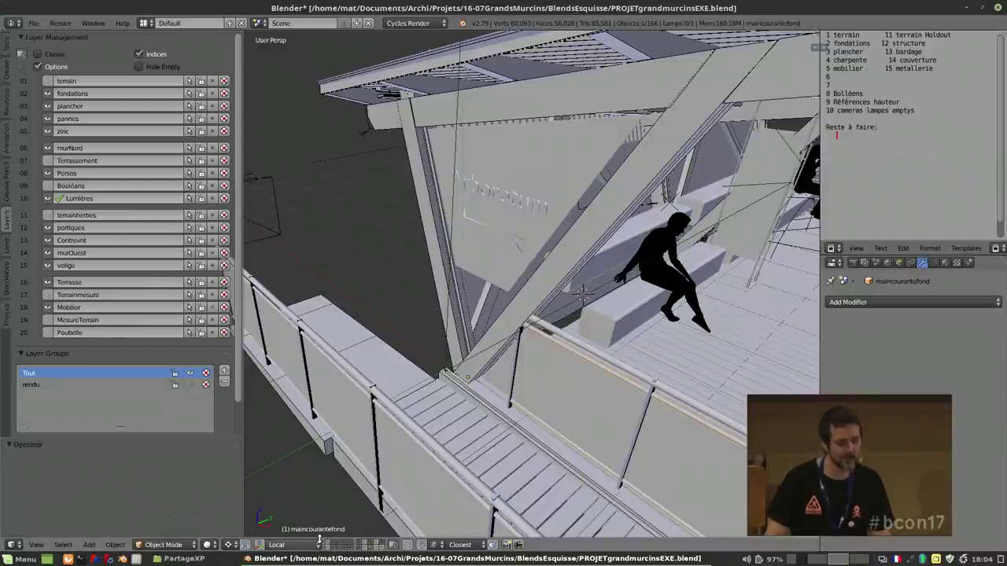
mouse_move(373, 558)
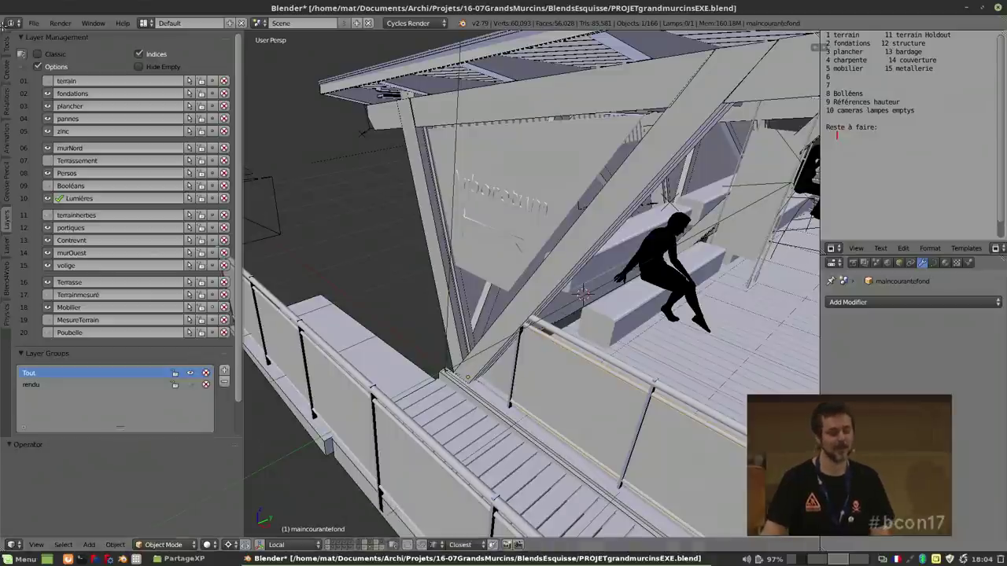
Compare the layer groups rendu and Tout by toggling their visibility, finishing with Tout shown and the terrain hidden.
scroll(362, 145, "down", 5)
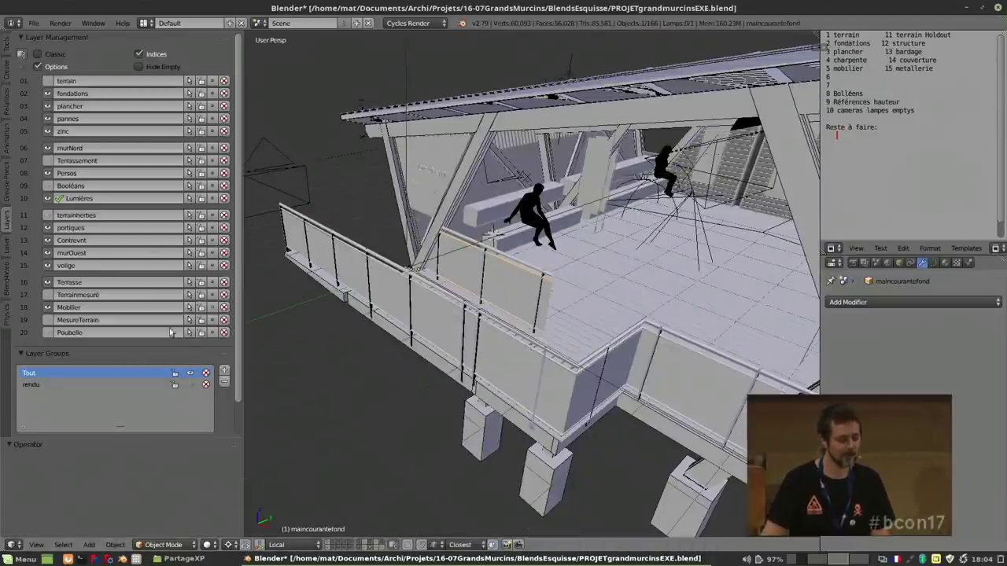
left_click(190, 385)
left_click(190, 384)
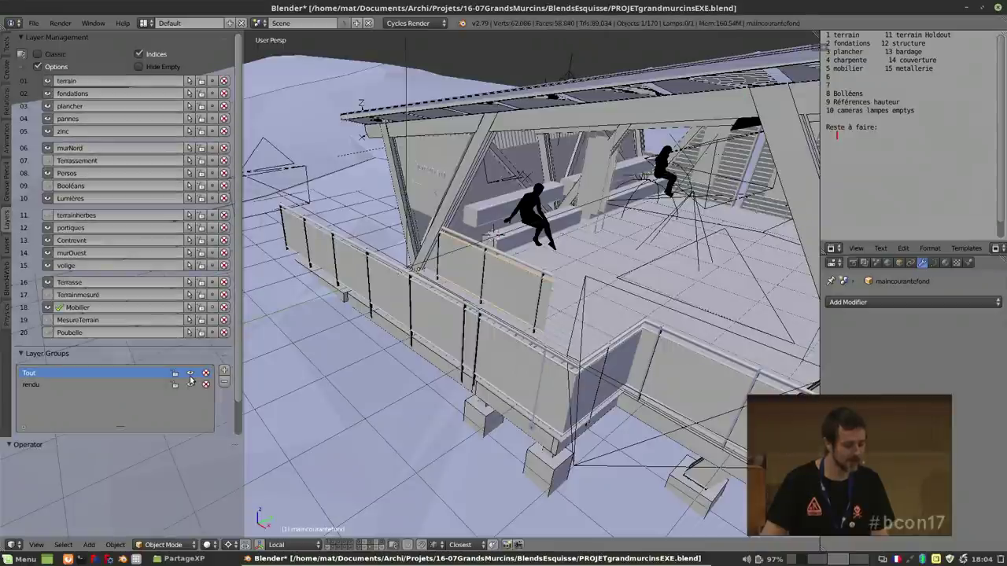
left_click(189, 385)
left_click(190, 385)
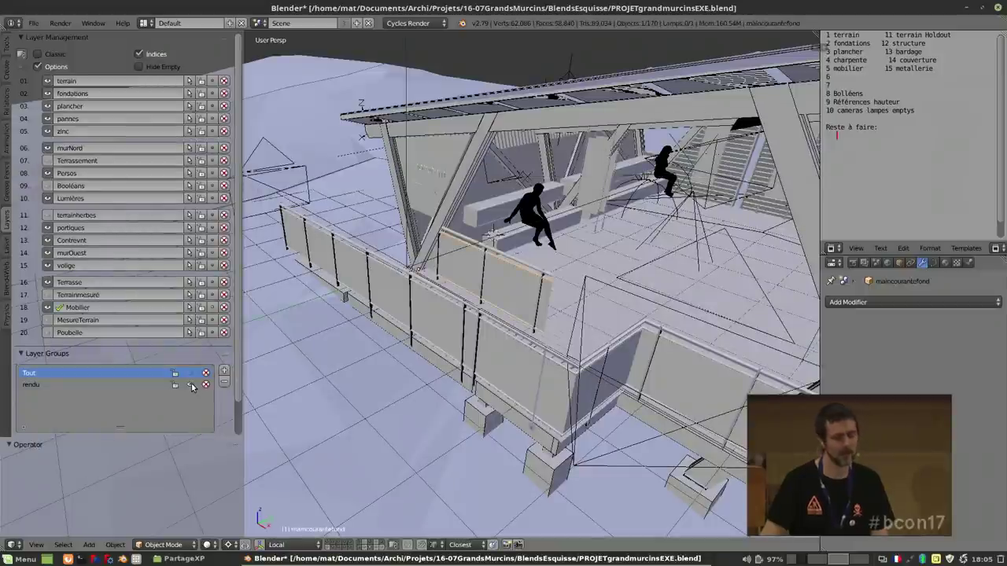
left_click(190, 373)
left_click(189, 375)
left_click(190, 374)
left_click(190, 374)
Select the long inclined beam PortiqueScentre under the roof and isolate it in local view.
scroll(417, 272, "down", 5)
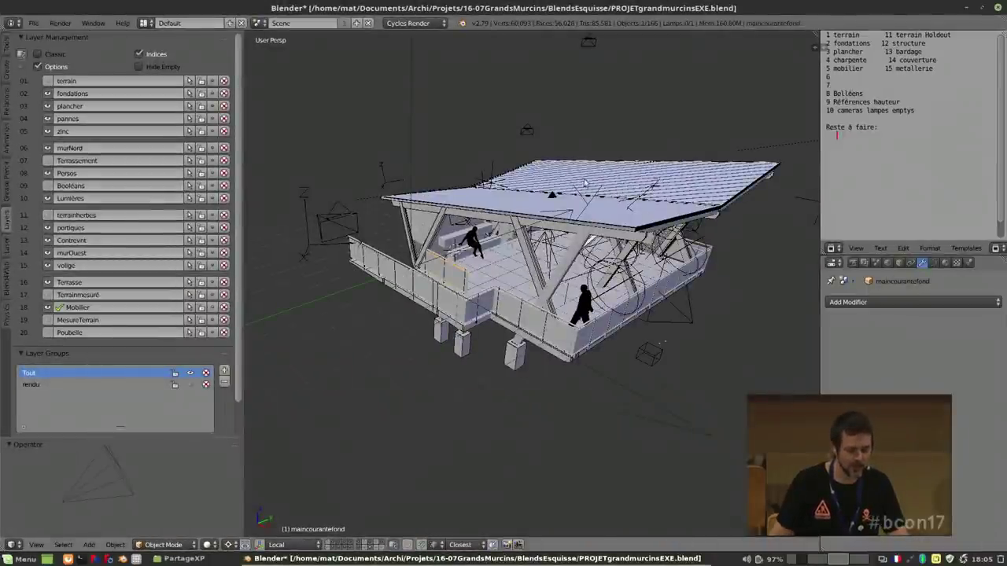
scroll(585, 183, "up", 2)
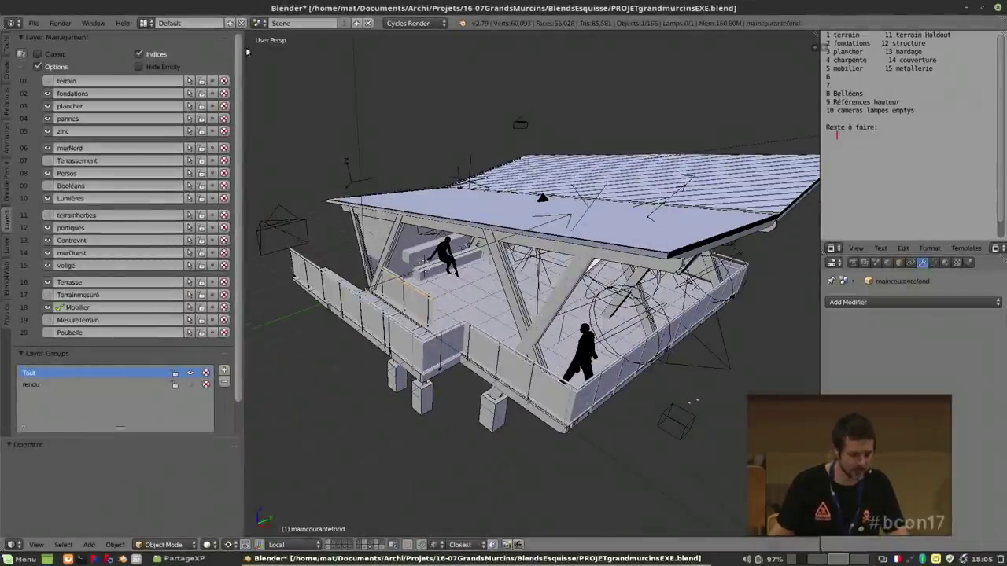
right_click(571, 257)
scroll(586, 265, "down", 2)
middle_click_drag(596, 267, 586, 250)
scroll(586, 250, "up", 2)
scroll(582, 240, "down", 2)
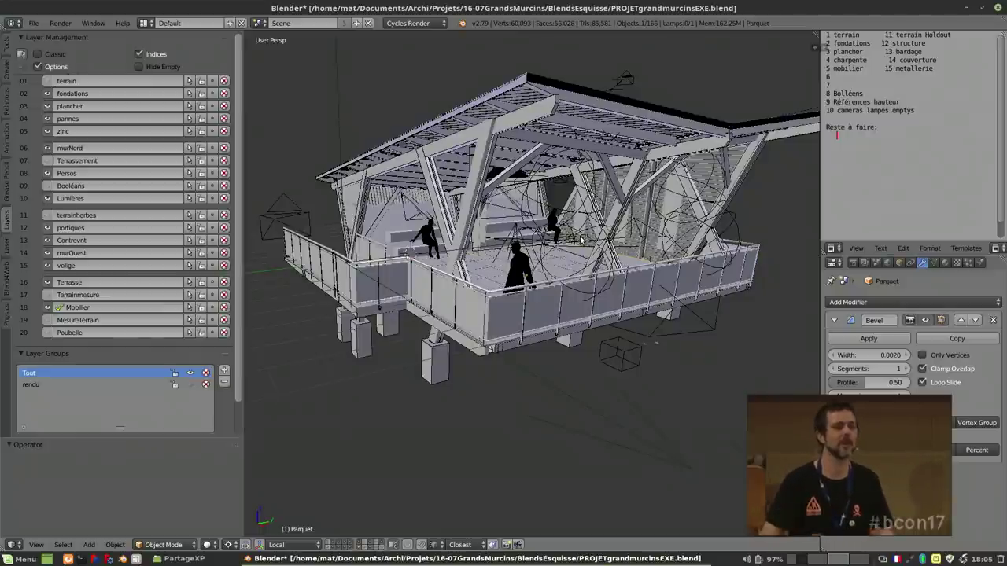
right_click(462, 139)
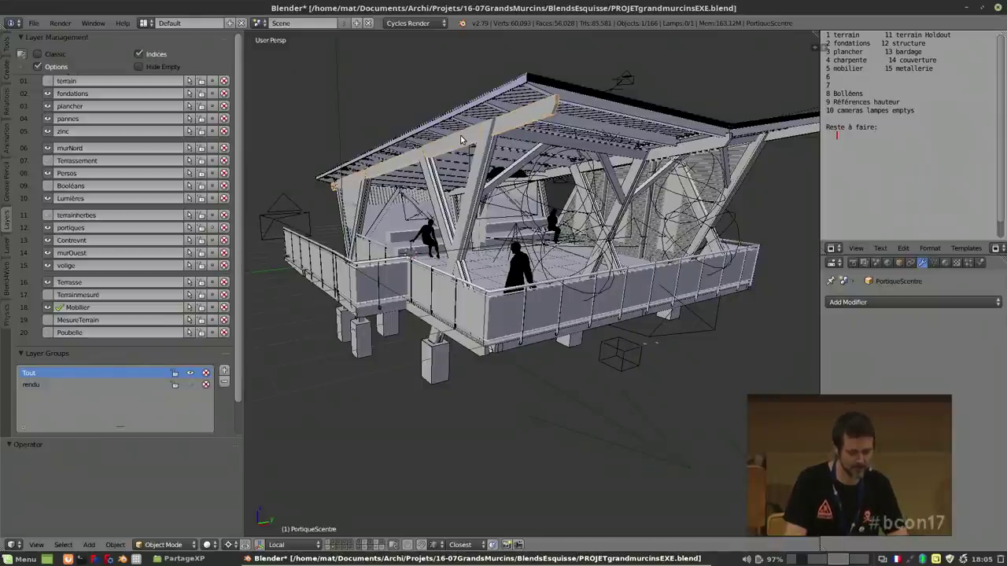
key("KP_Divide")
middle_click_drag(460, 134, 494, 268)
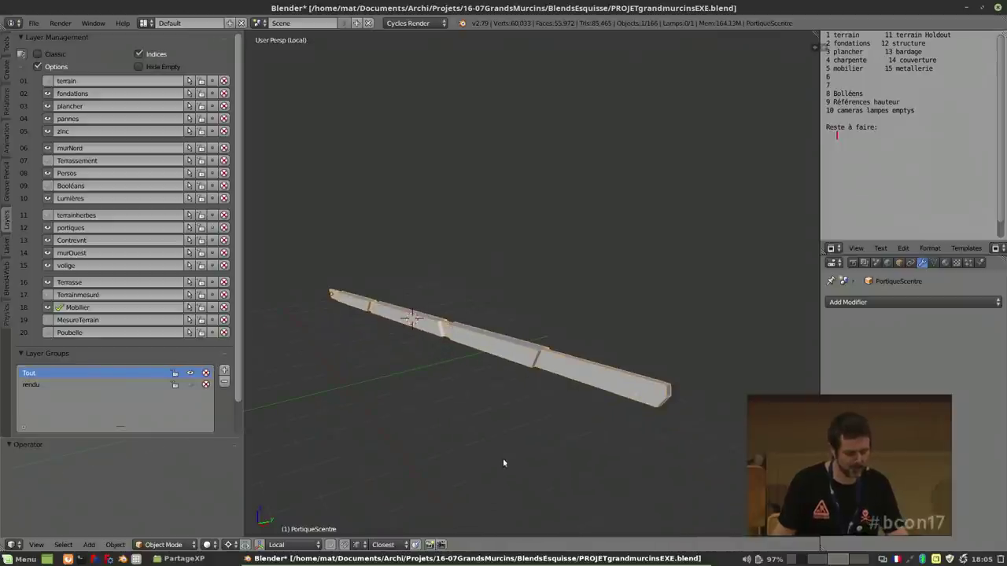
Make three successive linked duplicates of the beam side by side, offsetting the last two about -0.77 and -0.56 along Y.
key("alt+d")
left_click(477, 446)
key("alt+d")
key("y")
left_click(440, 467)
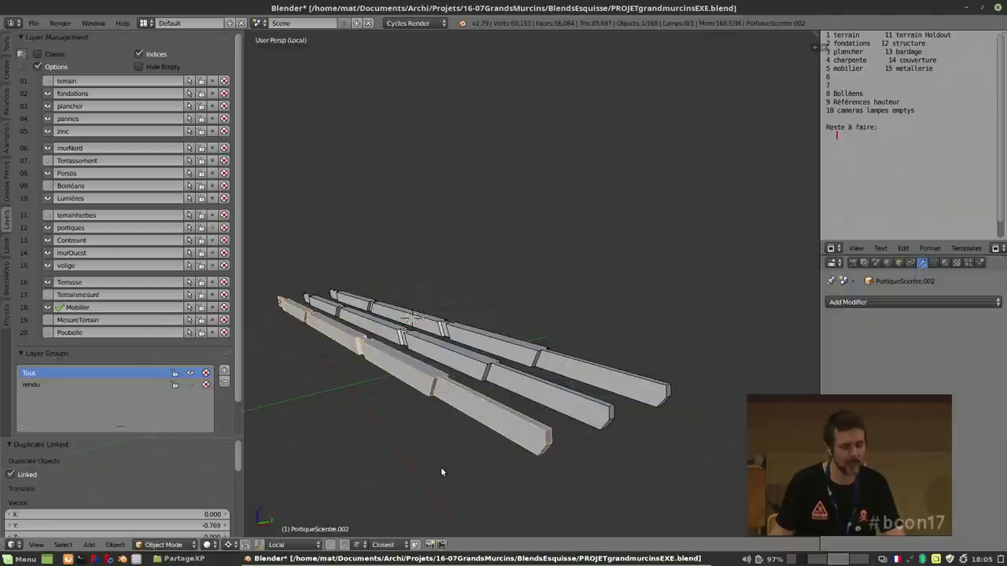
key("alt+d")
key("y")
left_click(416, 473)
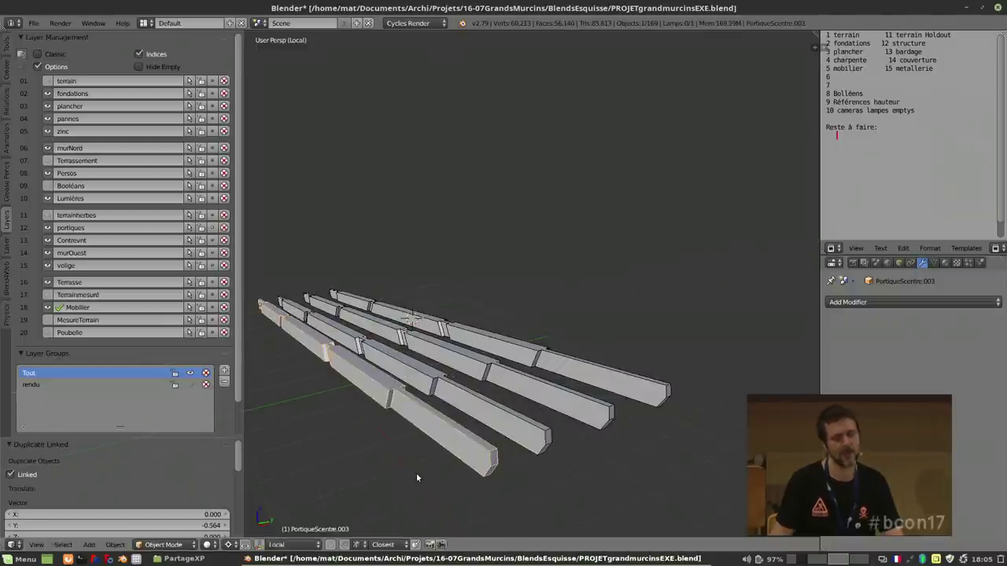
middle_click_drag(431, 455, 469, 457)
scroll(472, 458, "up", 2)
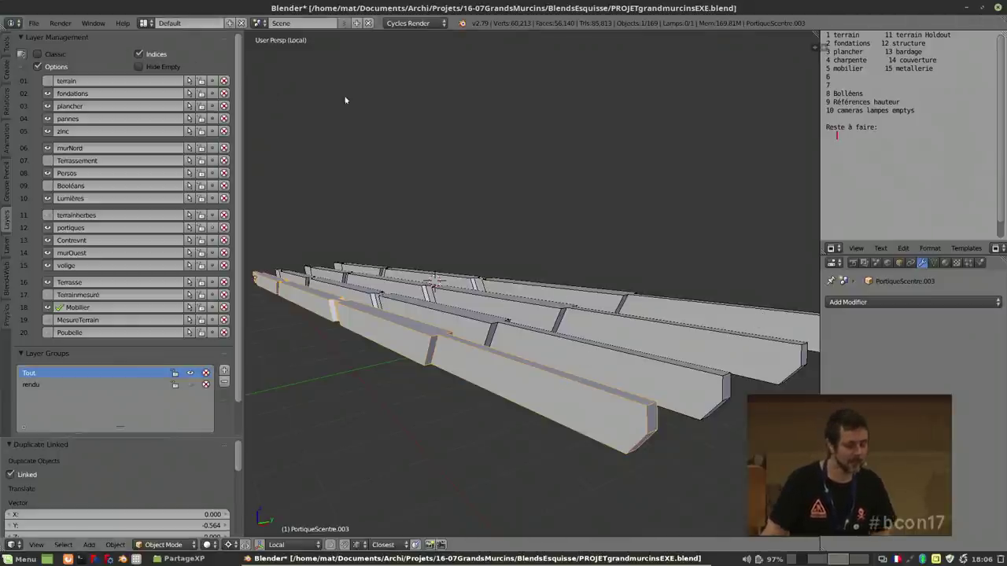
Switch the screen layout to Compositing.
key("shift+space")
key("shift+space")
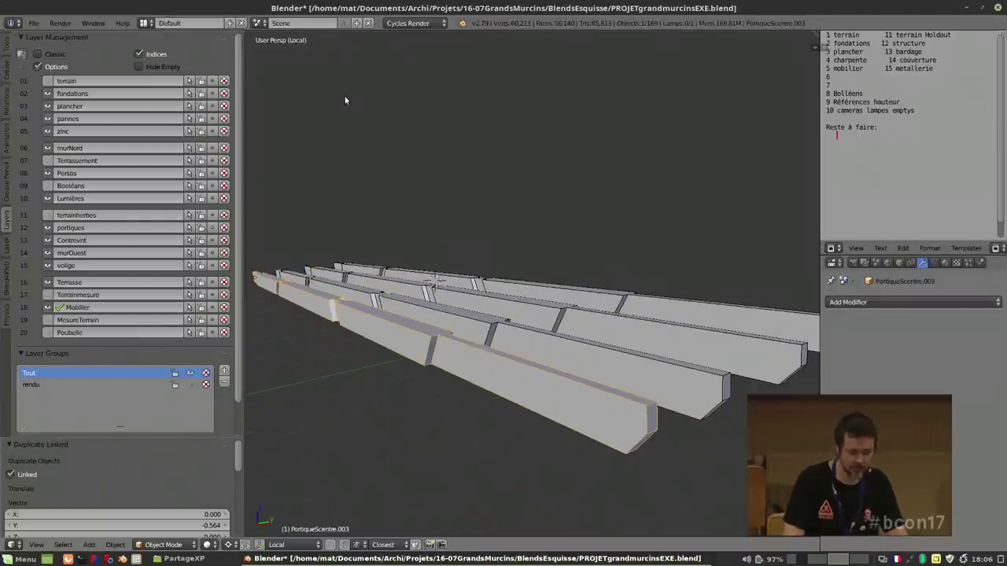
left_click(143, 23)
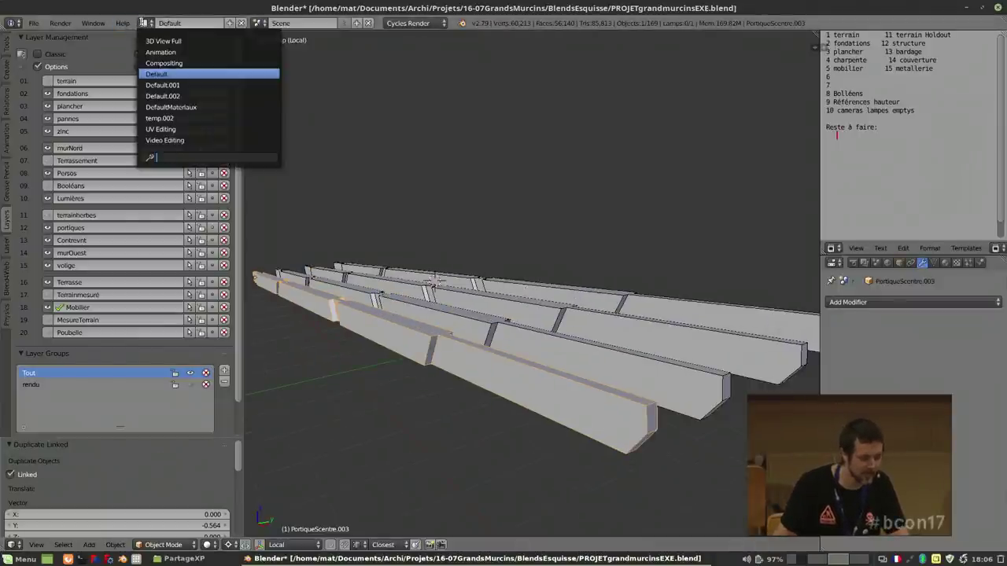
key("Up")
key("Up")
key("Down")
key("Return")
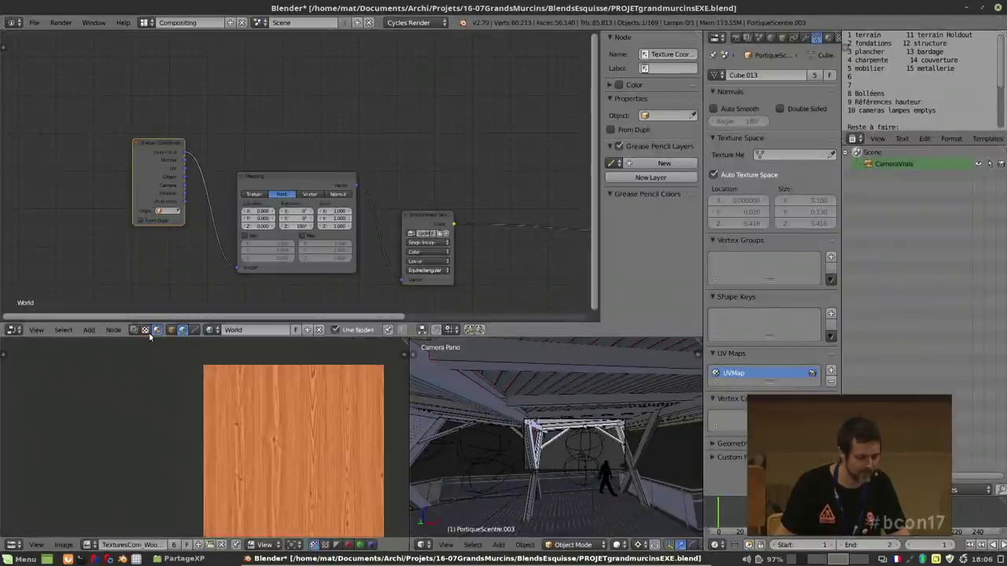
Select the outermost duplicated beam, PortiqueScentre.003, and frame it in the small 3D view.
right_click(531, 442)
middle_click_drag(533, 441, 513, 449)
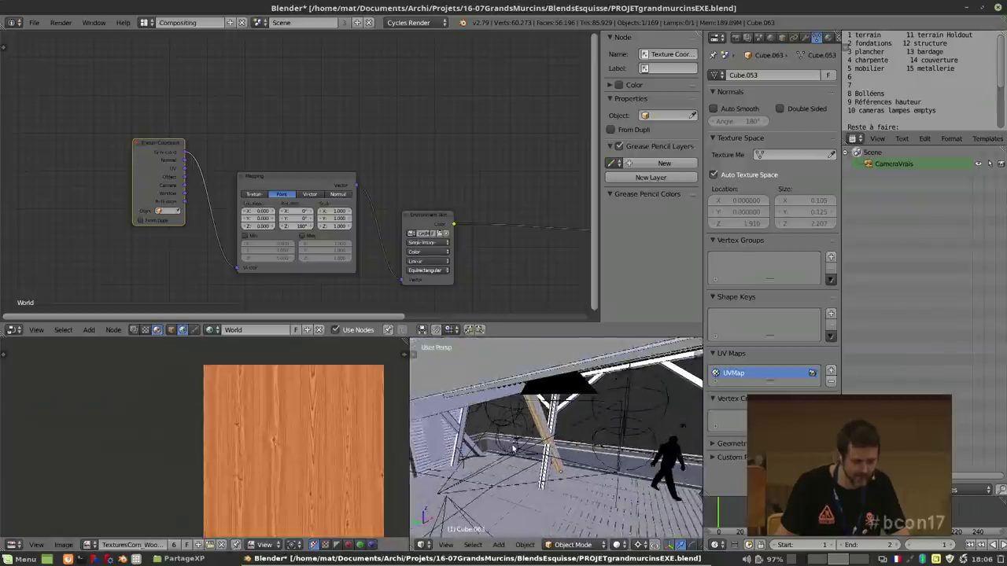
key("KP_Decimal")
right_click(603, 429)
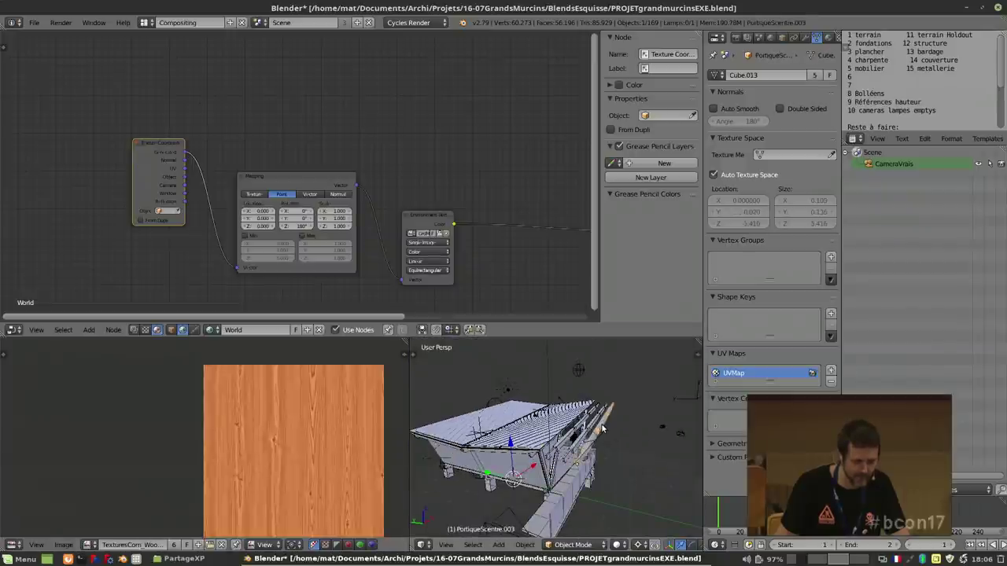
key("KP_Decimal")
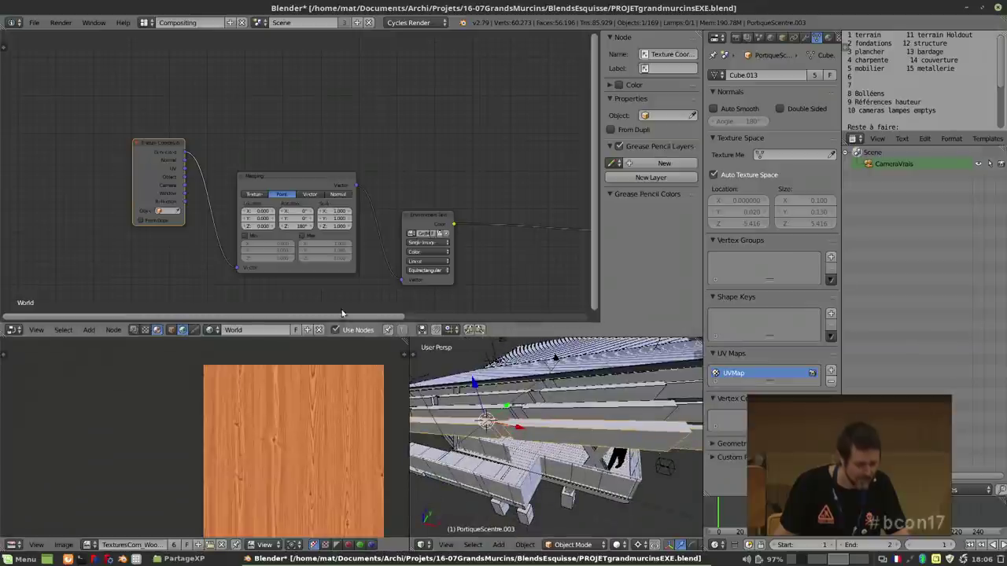
Show the beam's bois material nodes instead of the World nodes, with the Node Editor maximized on the texture mapping nodes.
left_click(173, 329)
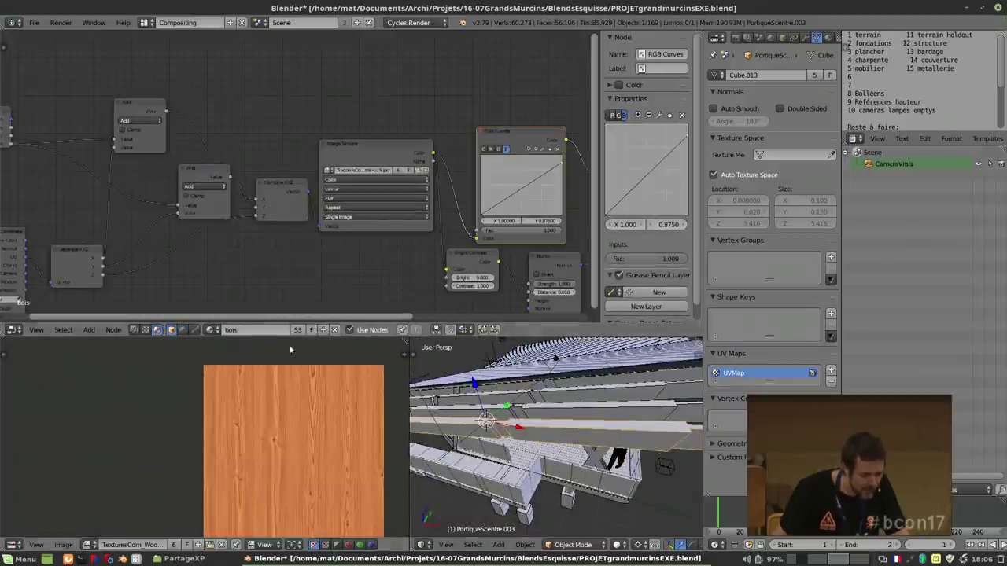
middle_click_drag(314, 258, 356, 189)
key("ctrl+Up")
scroll(374, 214, "up", 3)
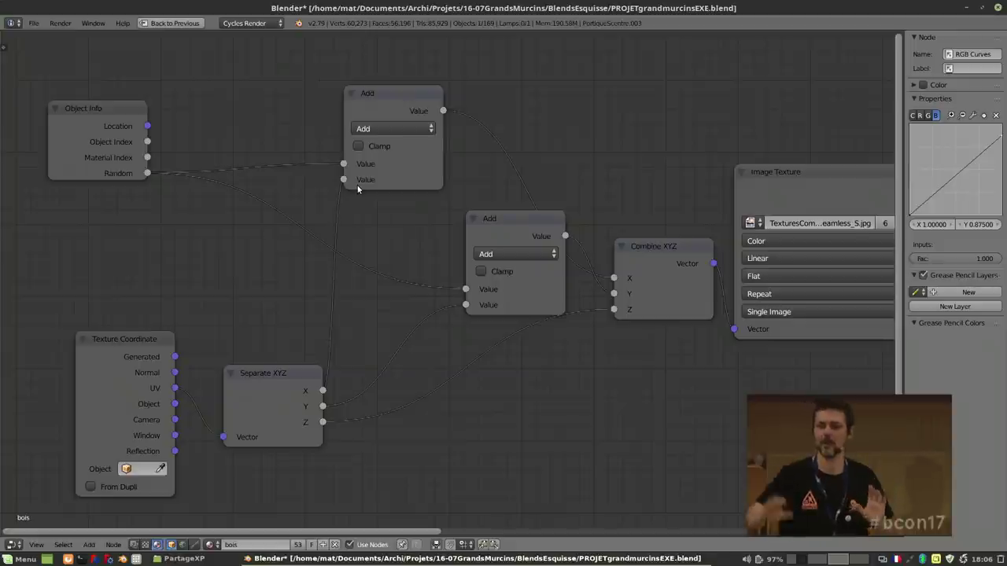
Move the Texture Coordinate and Separate XYZ nodes upward and shift the Object Info node up toward the first Add node.
left_click_drag(139, 334, 134, 296)
left_click_drag(263, 374, 244, 302)
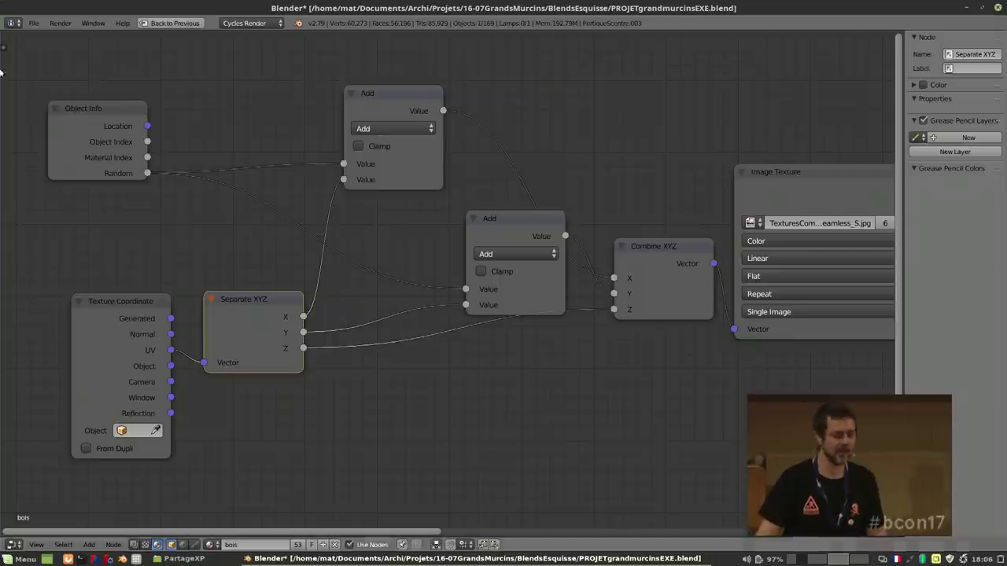
left_click(89, 110)
left_click_drag(89, 110, 126, 83)
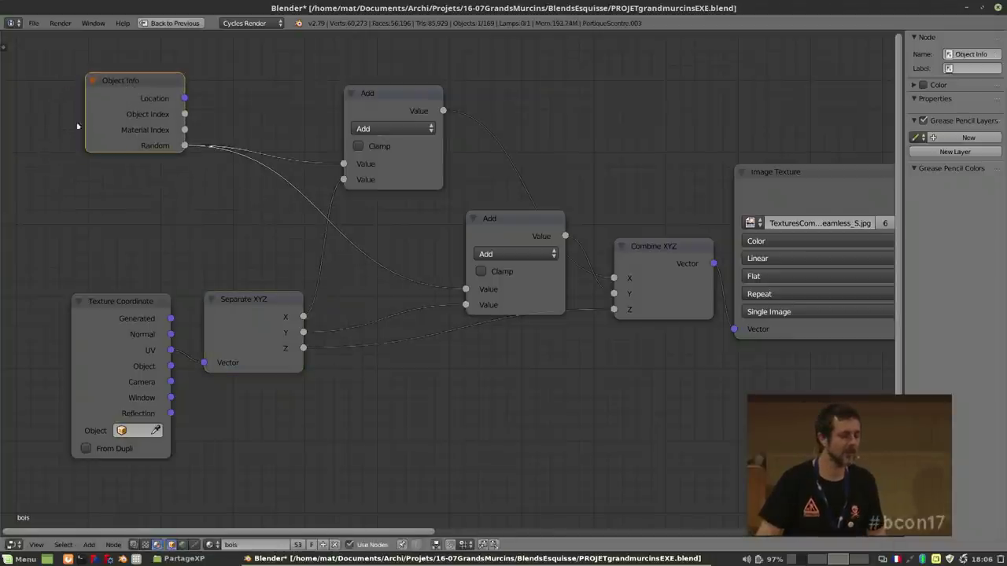
Reposition the Separate XYZ node slightly higher beside the Texture Coordinate node to point out its connections.
scroll(156, 137, "up", 3)
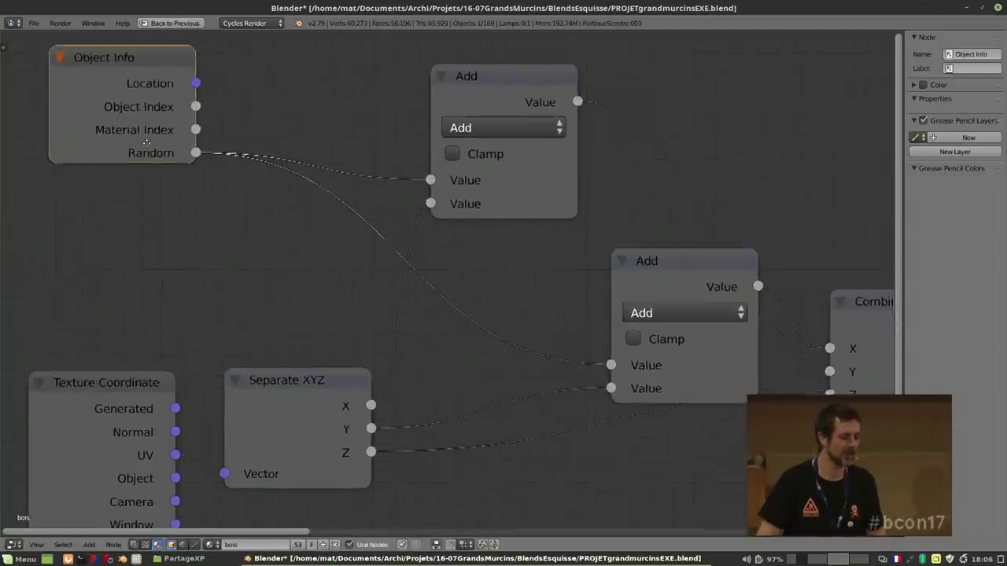
middle_click_drag(167, 174, 142, 105)
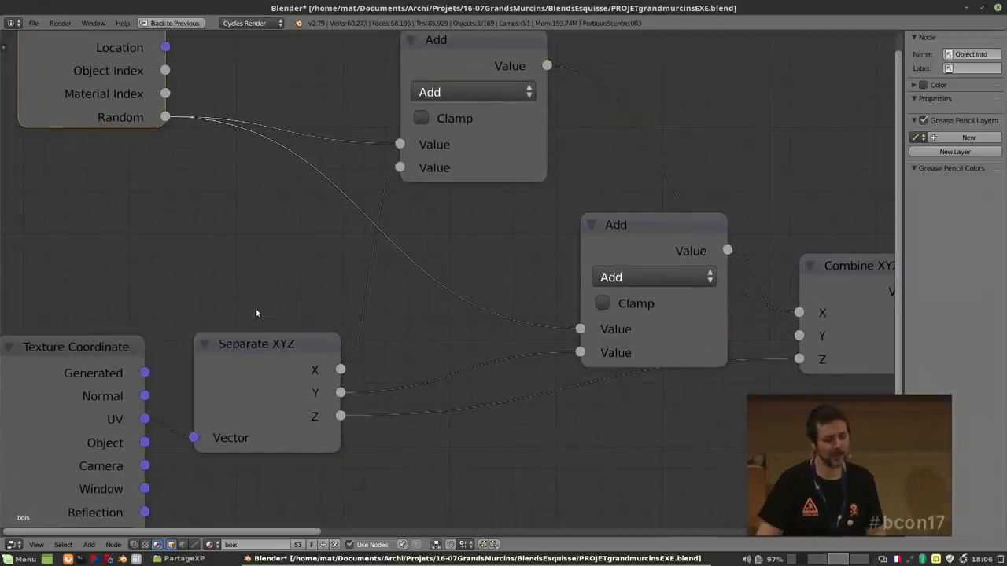
left_click_drag(265, 344, 295, 304)
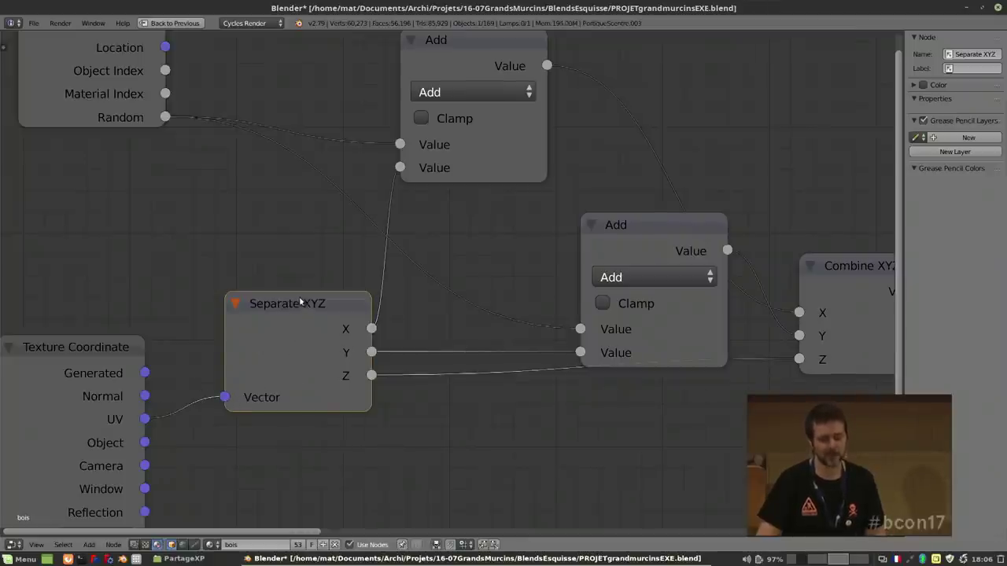
left_click_drag(300, 303, 253, 319)
Move the upper Add node slightly up, and select the lower Add node to highlight its links from Random and into Combine XYZ.
scroll(420, 172, "down", 1)
middle_click_drag(421, 172, 312, 160)
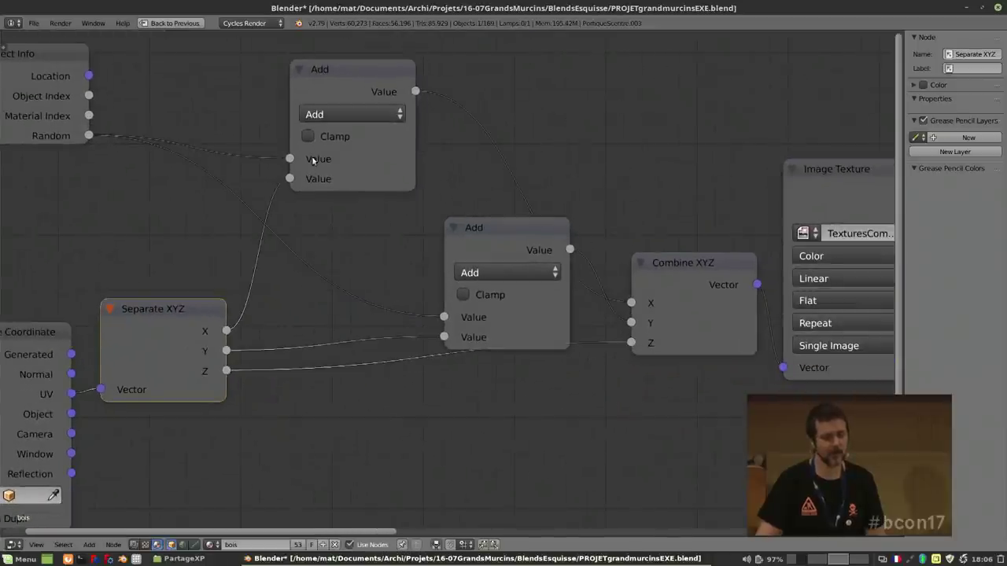
left_click_drag(346, 78, 355, 67)
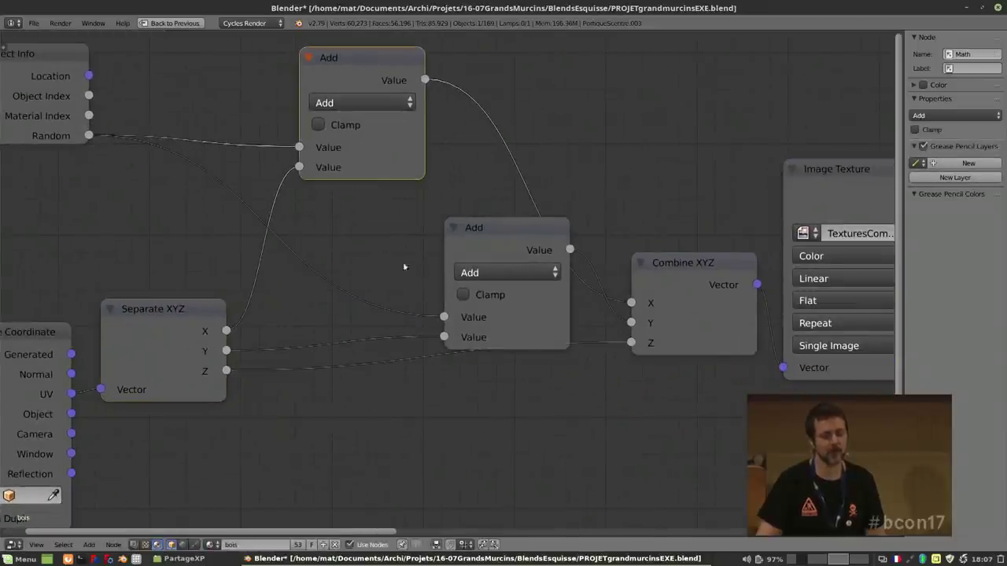
mouse_move(445, 318)
left_mouse_down()
mouse_move(420, 299)
mouse_move(445, 318)
left_mouse_up()
left_click(493, 228)
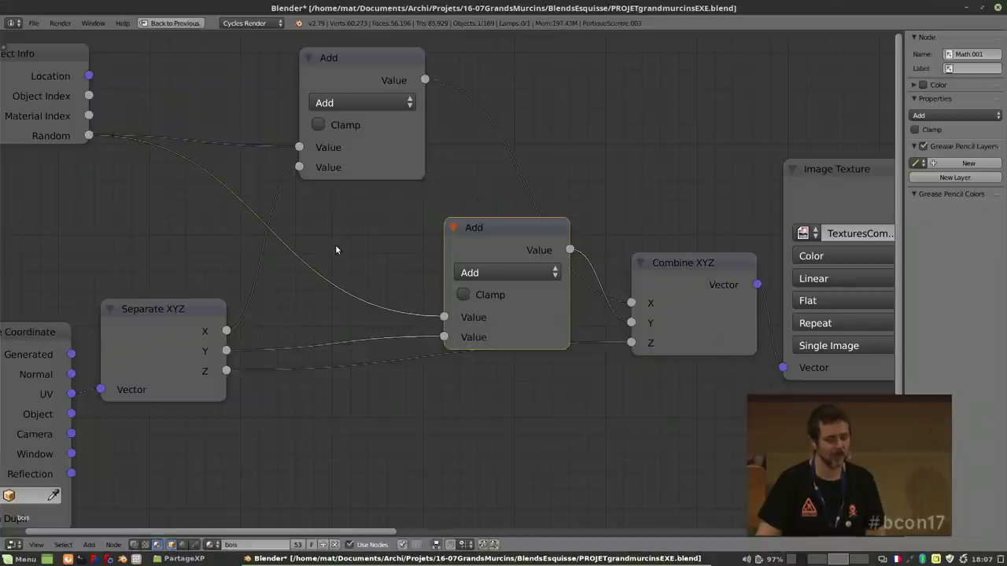
scroll(335, 249, "down", 1)
middle_click_drag(350, 245, 321, 231)
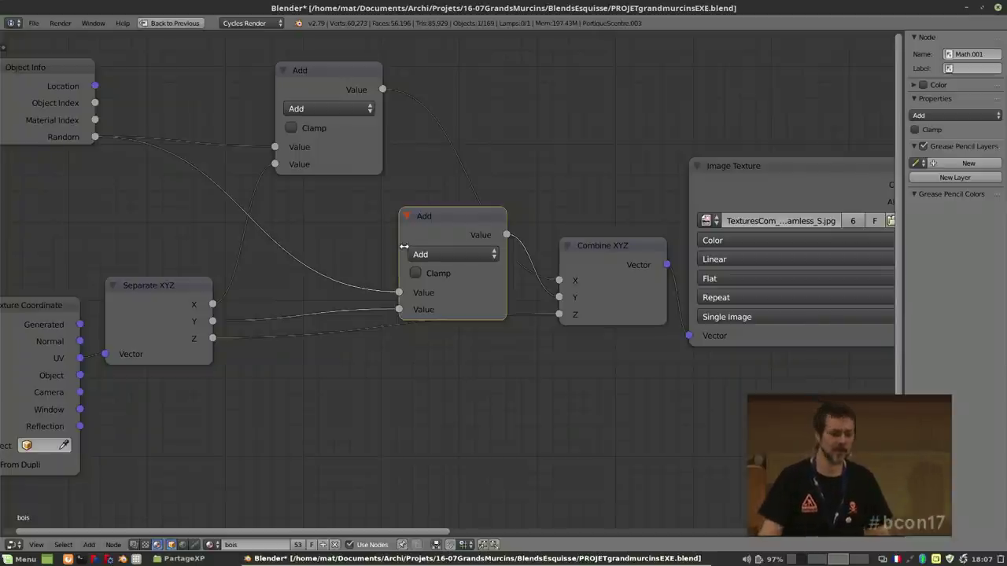
Restore the split layout, switch to the Default screen and preview the isolated beams in rendered shading in a maximized 3D view.
key("ctrl+Up")
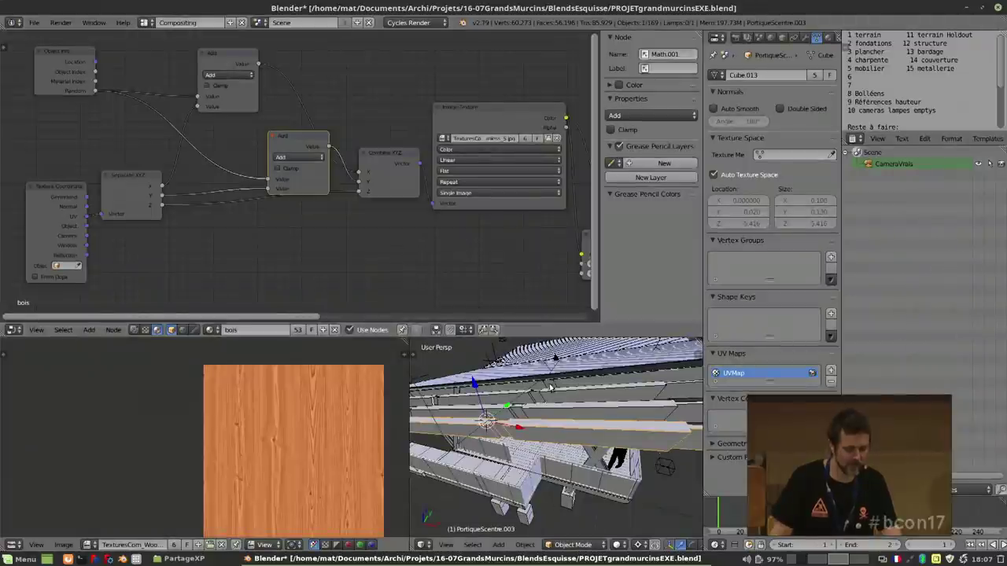
key("ctrl+Right")
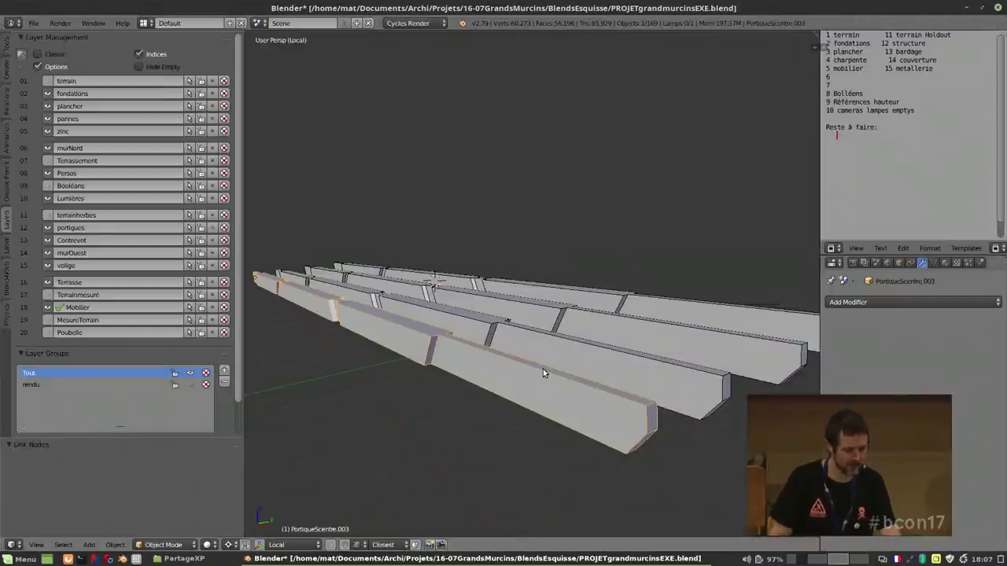
key("shift+z")
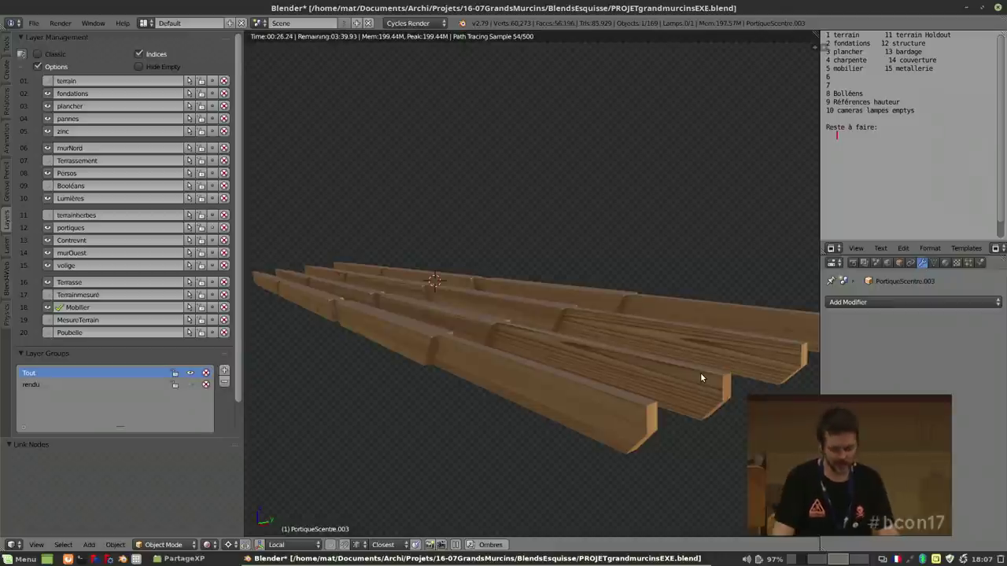
key("ctrl+Up")
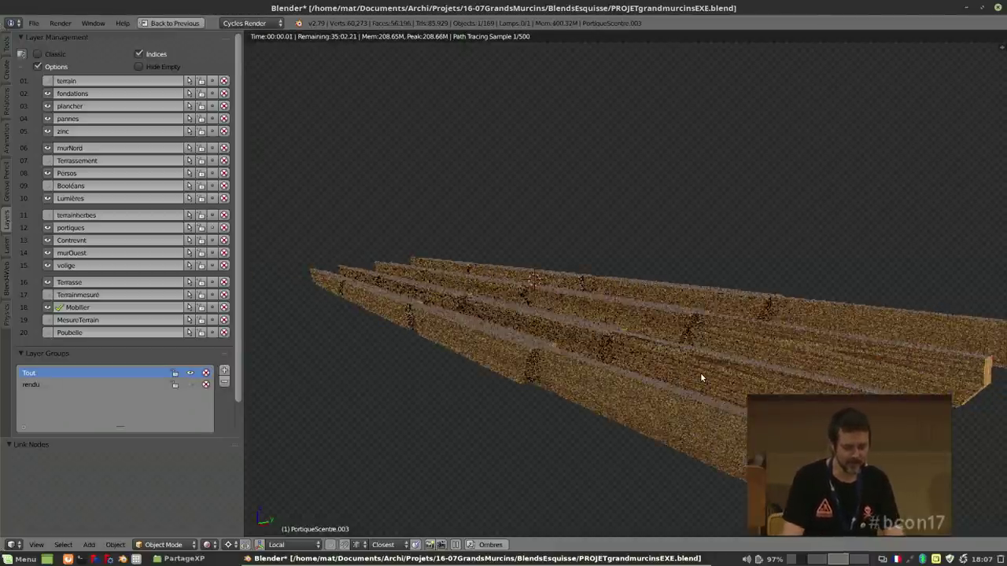
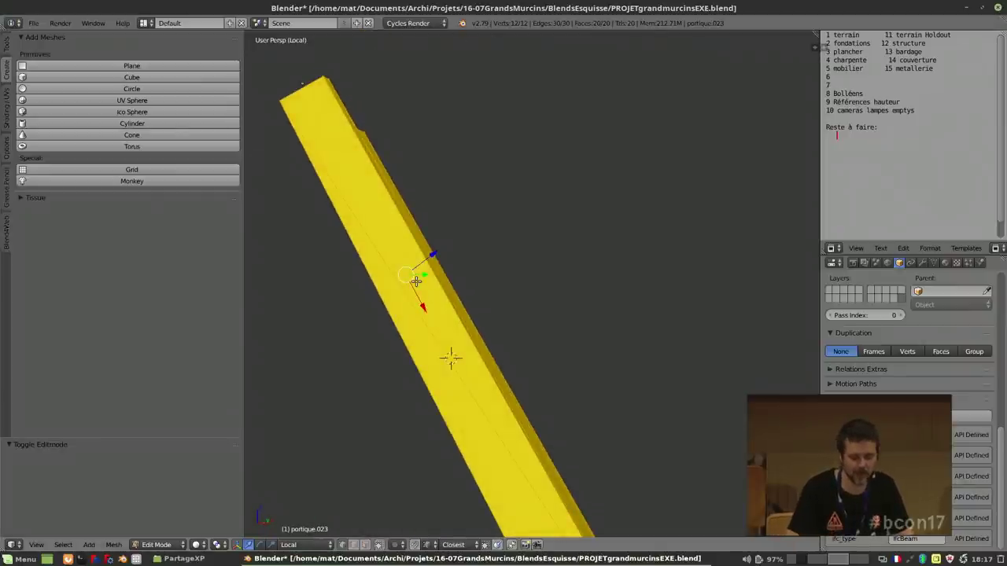
Convert the beam's triangles to quads and select only its long side face in face select mode.
key("alt+j")
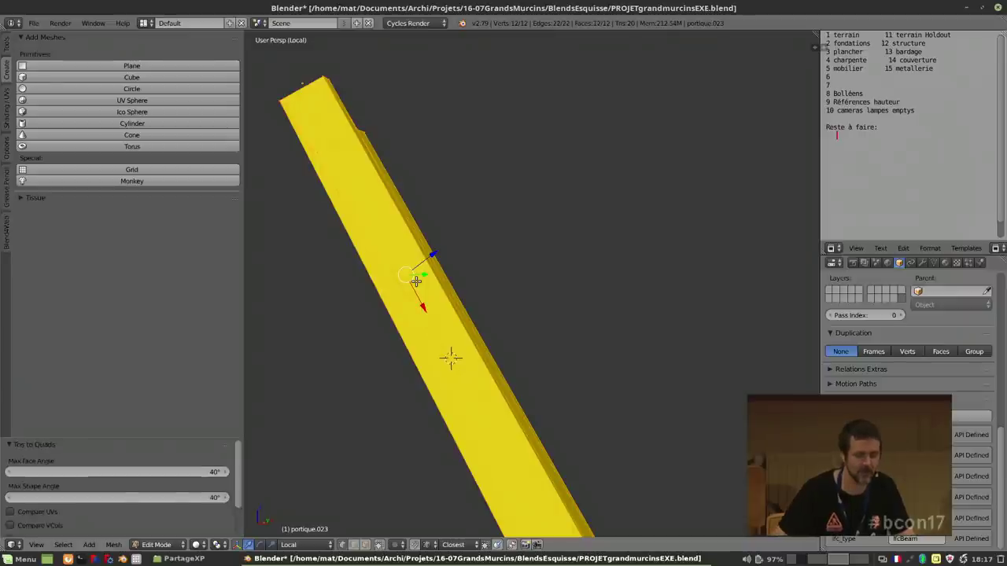
scroll(416, 281, "down", 2)
key("ctrl+Tab")
left_click(413, 305)
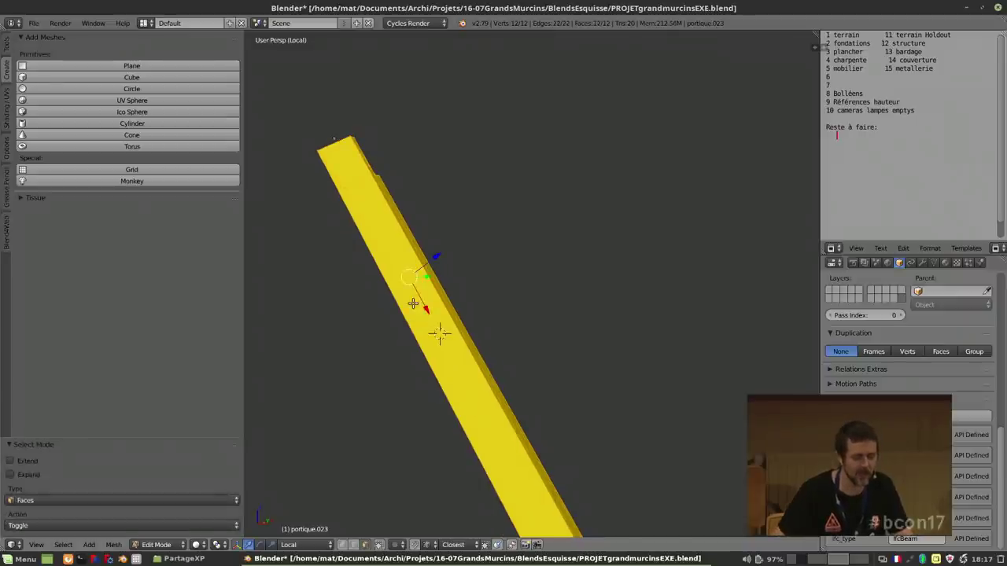
scroll(432, 327, "down", 3)
right_click(443, 337)
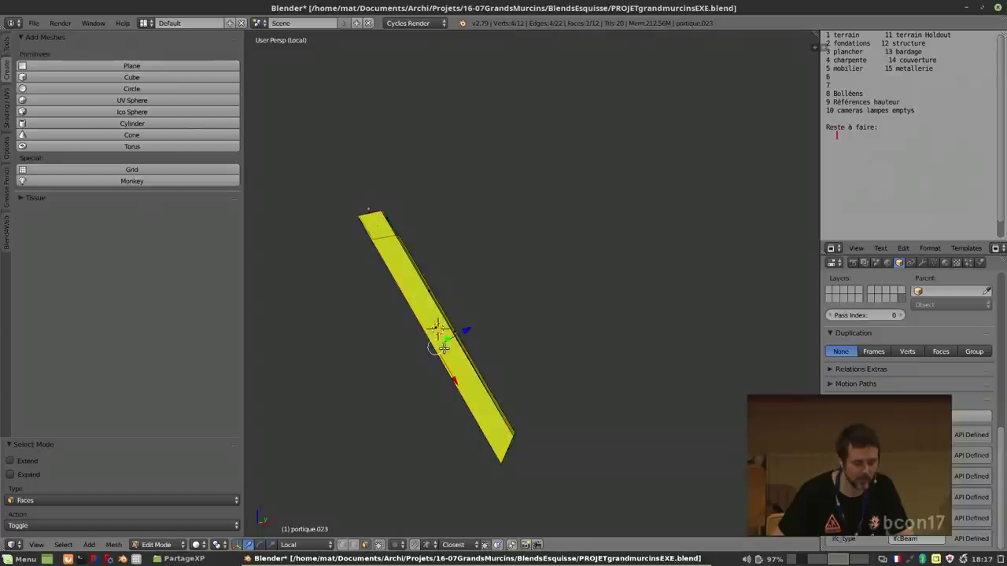
Try to strip the beam to its selected side face by inverting the face selection and deleting vertices, and undo both operations.
middle_click_drag(442, 346, 413, 349)
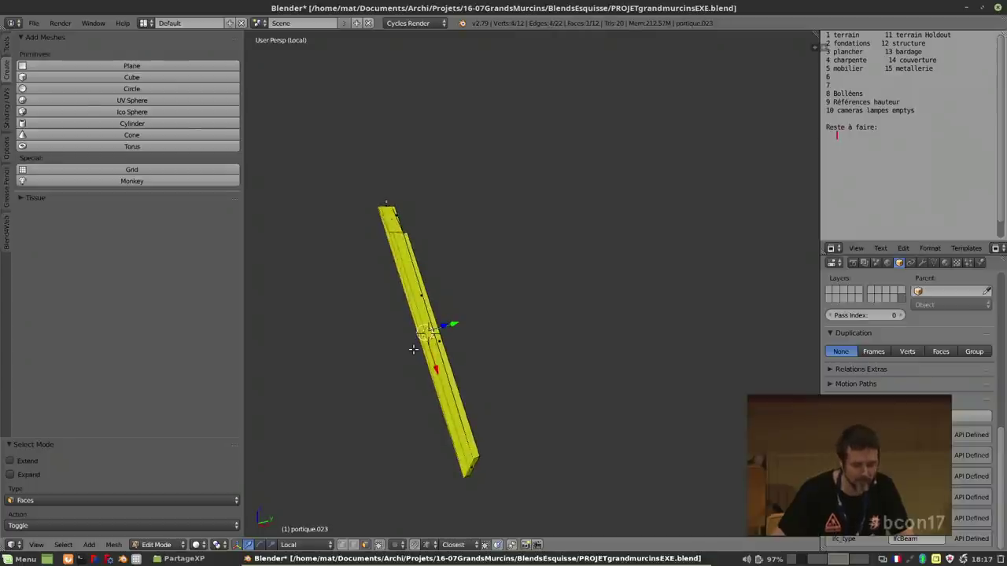
key("ctrl+i")
key("x")
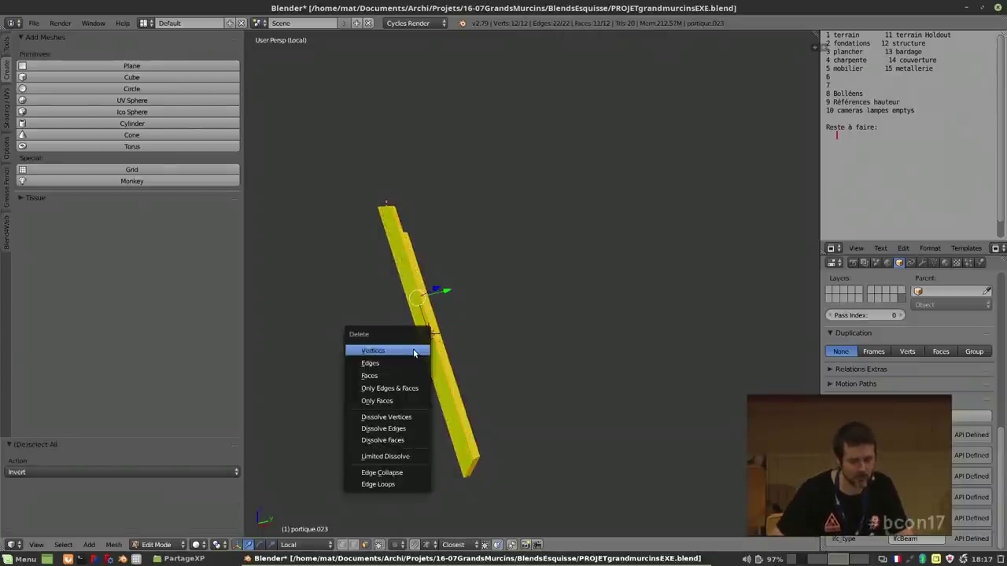
left_click(409, 352)
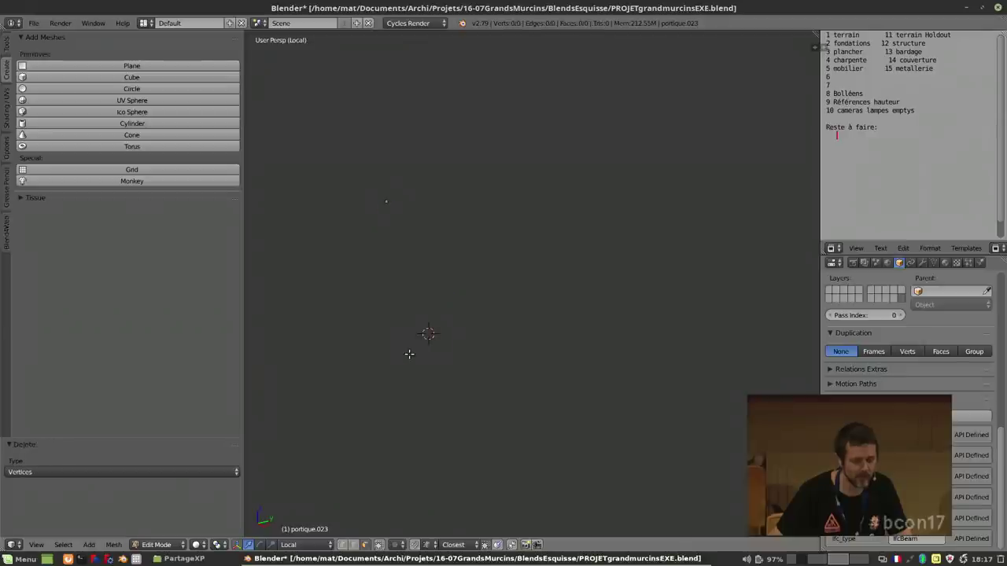
key("ctrl+z")
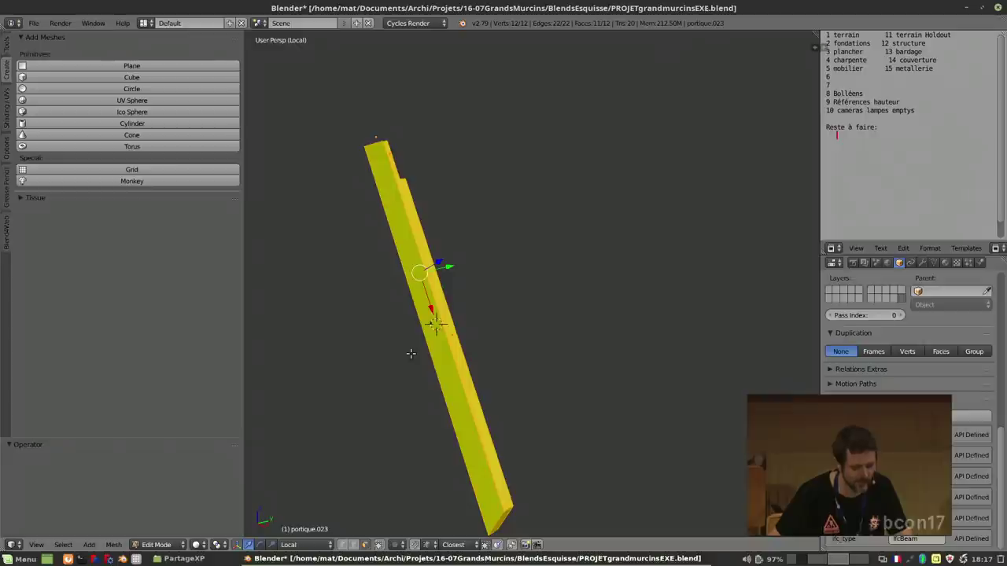
key("ctrl+z")
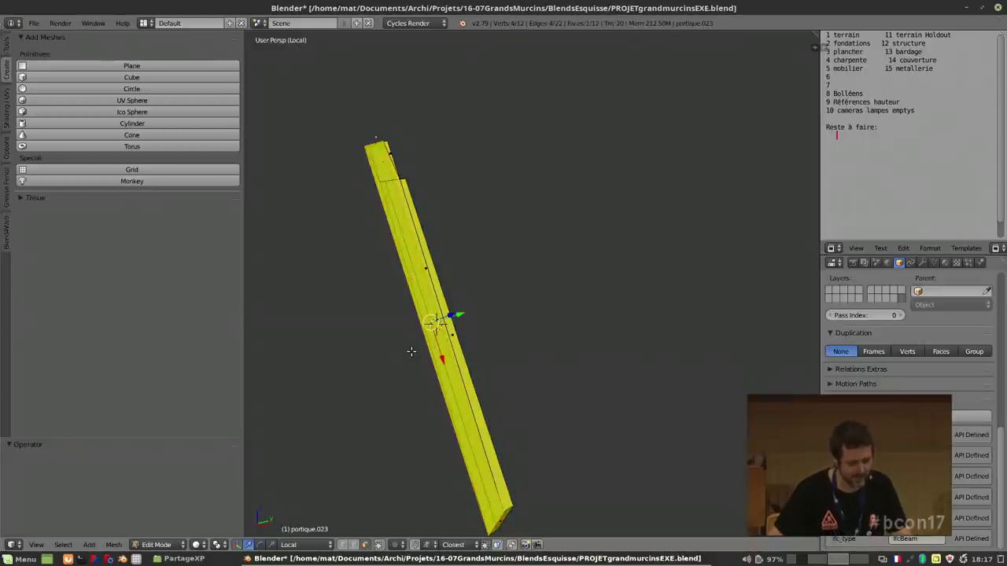
Reduce the beam to its selected side face by inverting the selection in vertex select mode and deleting those vertices, and return to Object Mode.
key("ctrl+Tab")
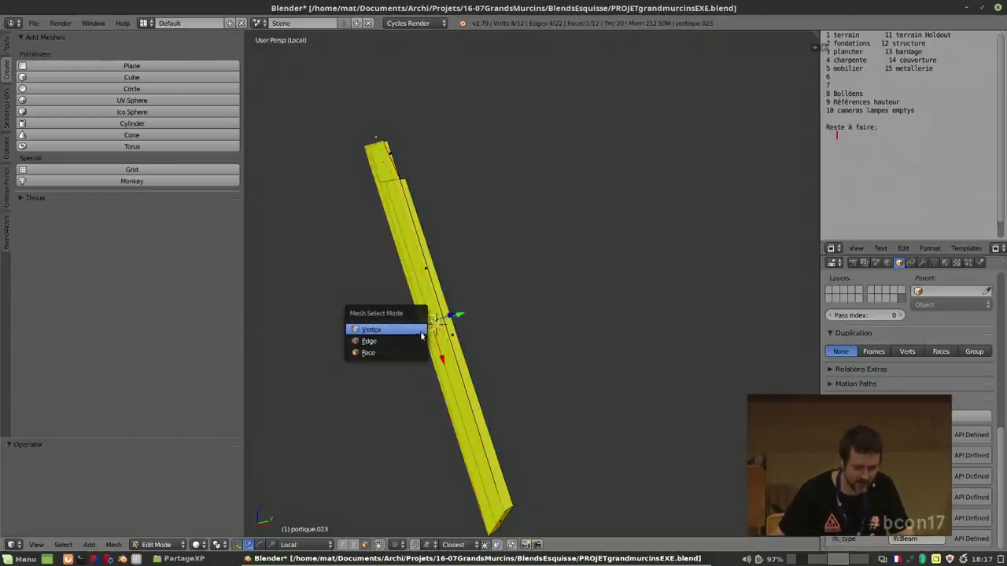
left_click(420, 329)
key("ctrl+i")
key("x")
left_click(420, 332)
middle_click_drag(420, 330, 469, 315)
key("Tab")
left_click(376, 315)
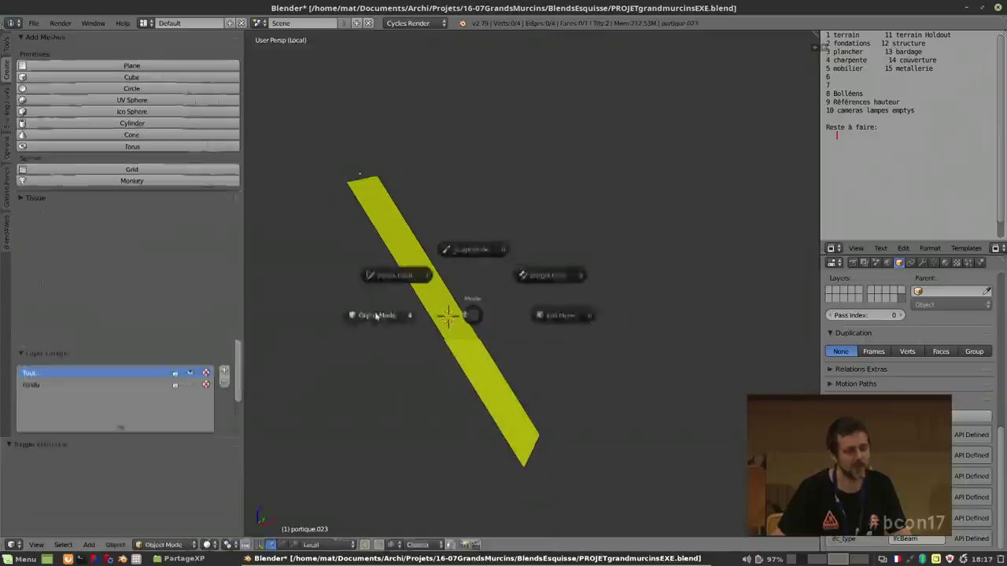
middle_click_drag(374, 310, 377, 236)
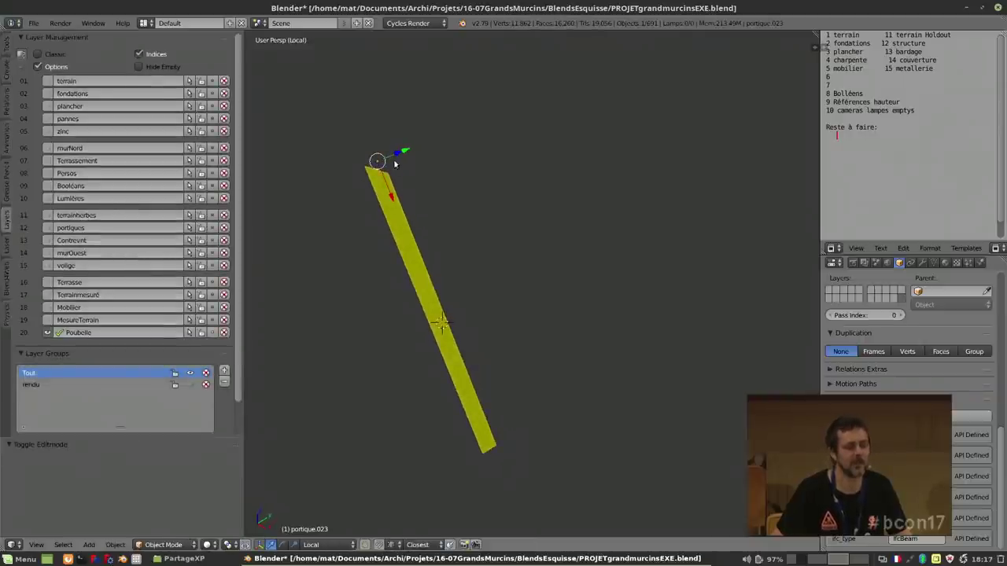
mouse_move(378, 162)
middle_mouse_down()
mouse_move(431, 231)
mouse_move(383, 162)
middle_mouse_up()
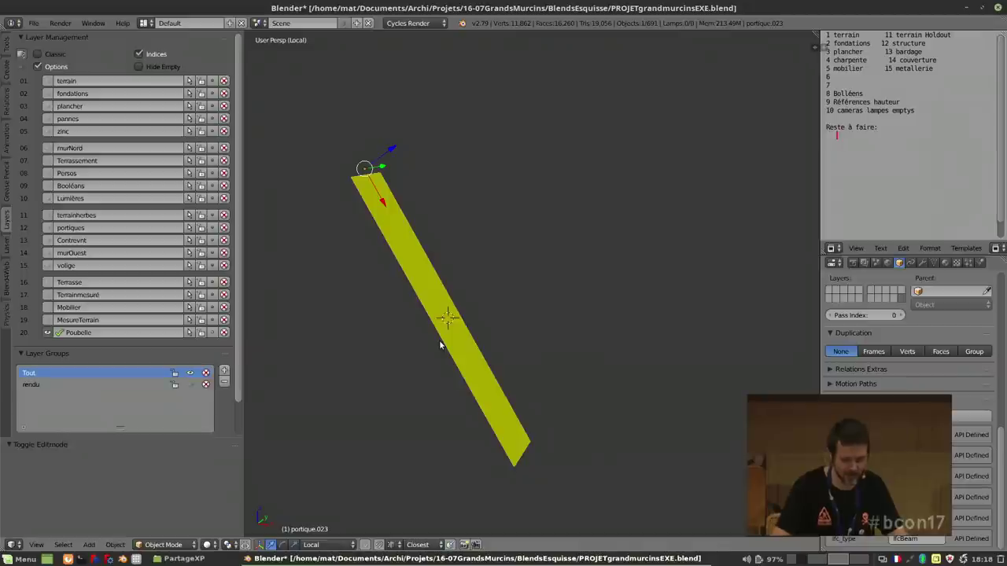
Leave local view and show the terrainherbes, terrain and portiques layers one after another.
key("shift+space")
key("shift+space")
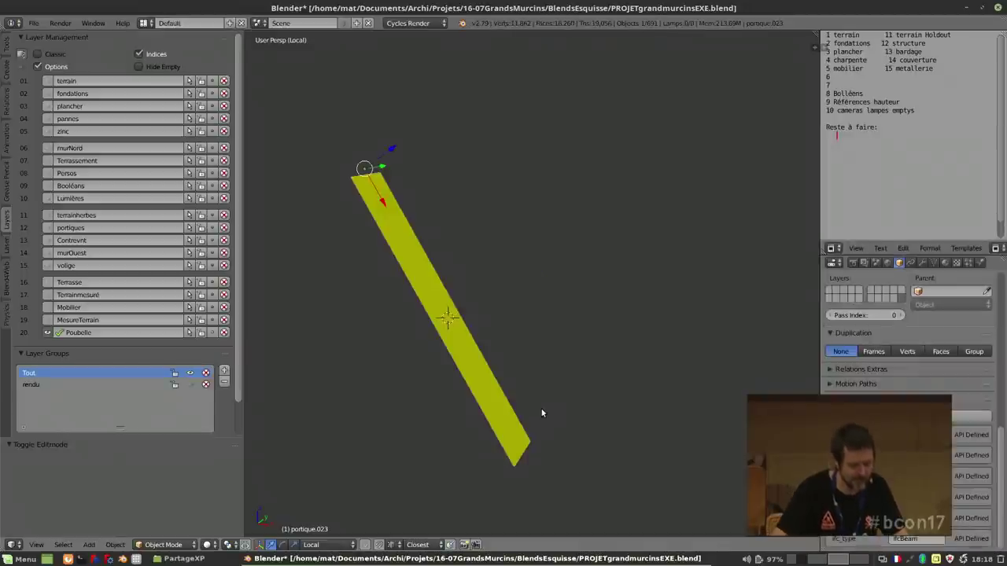
key("KP_Divide")
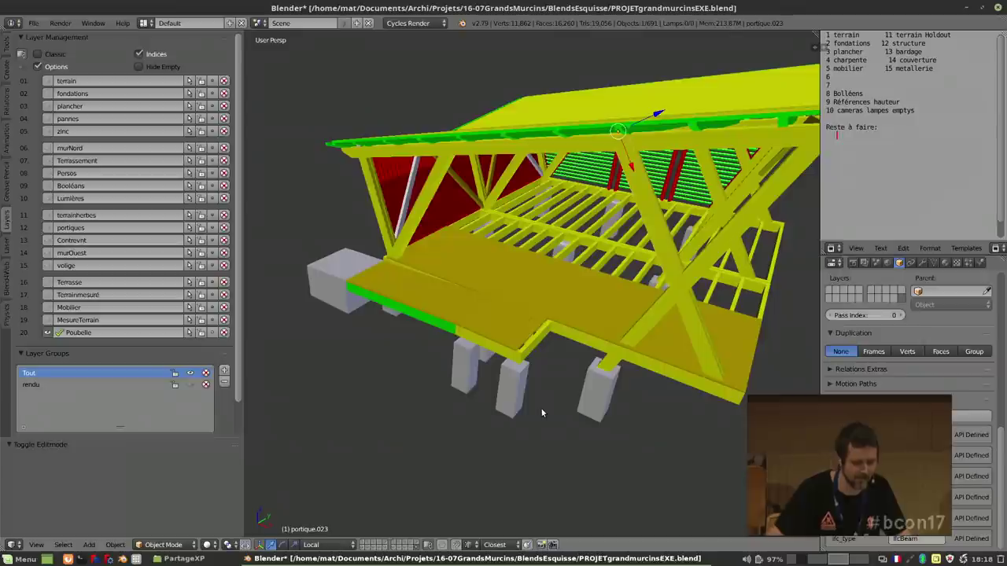
left_click(362, 548)
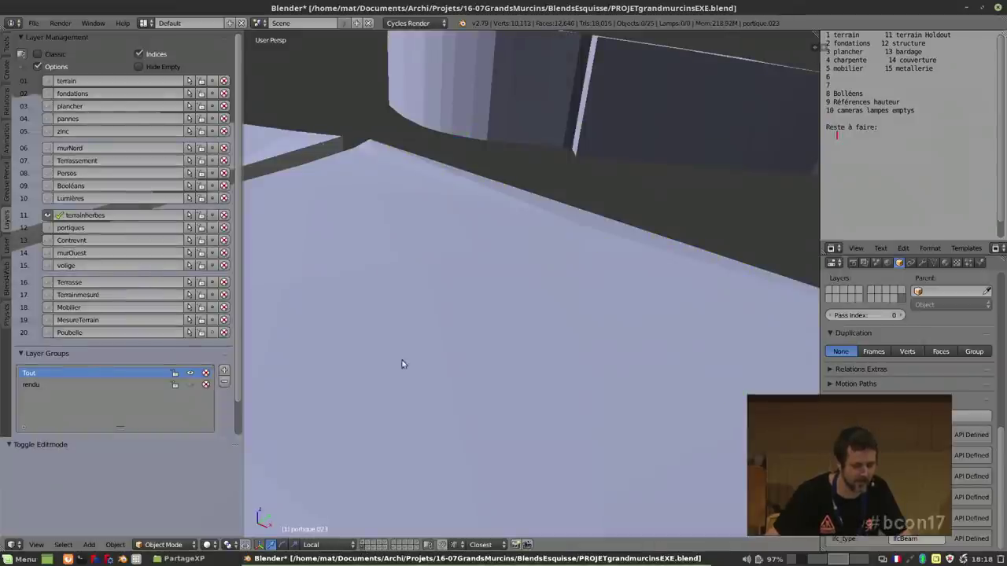
scroll(402, 364, "down", 3)
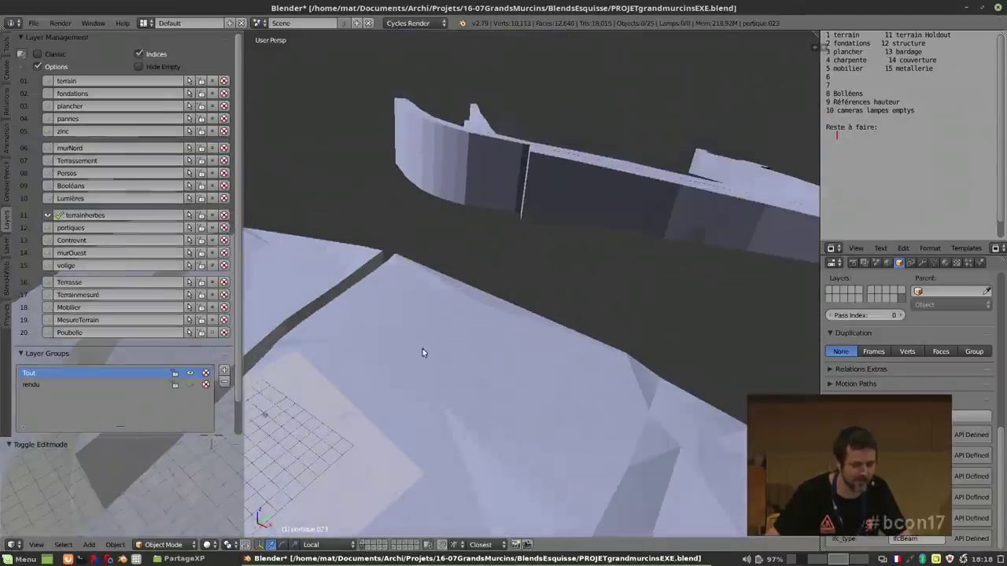
left_click(363, 542)
scroll(381, 509, "down", 2)
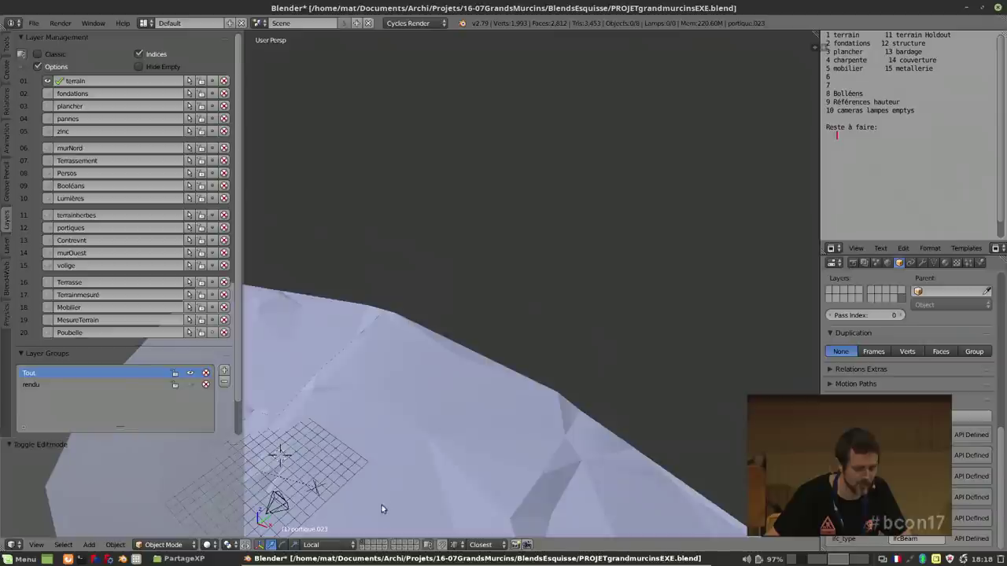
left_click(367, 548)
scroll(350, 503, "up", 4)
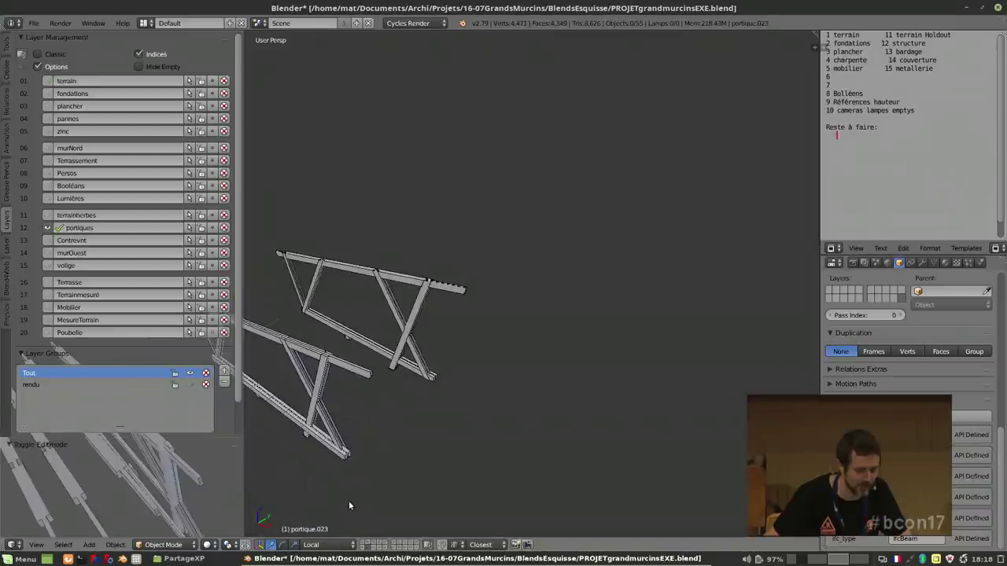
Show the Poubelle layer again and isolate the selected flat beam face in local view.
left_click(418, 548)
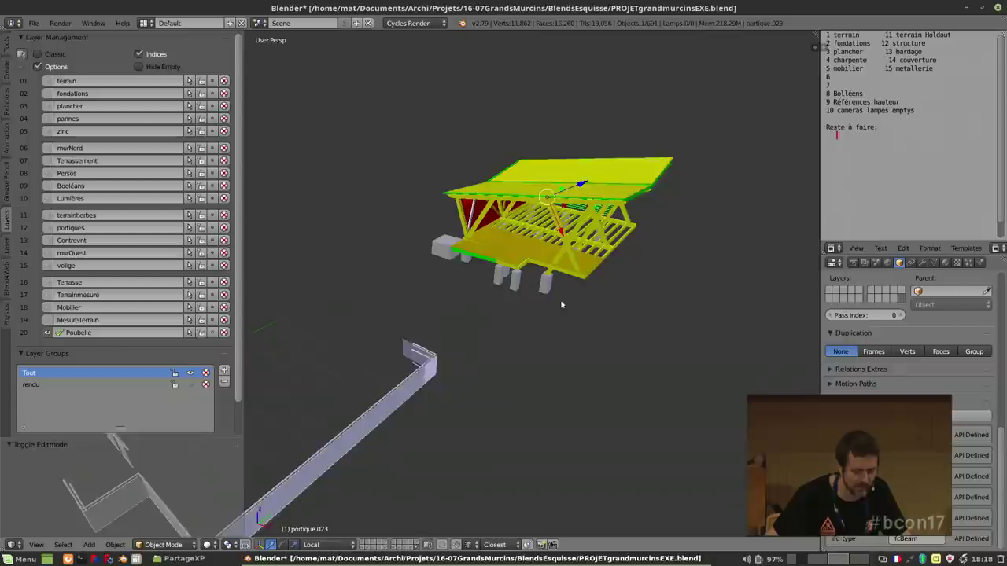
scroll(594, 209, "up", 6)
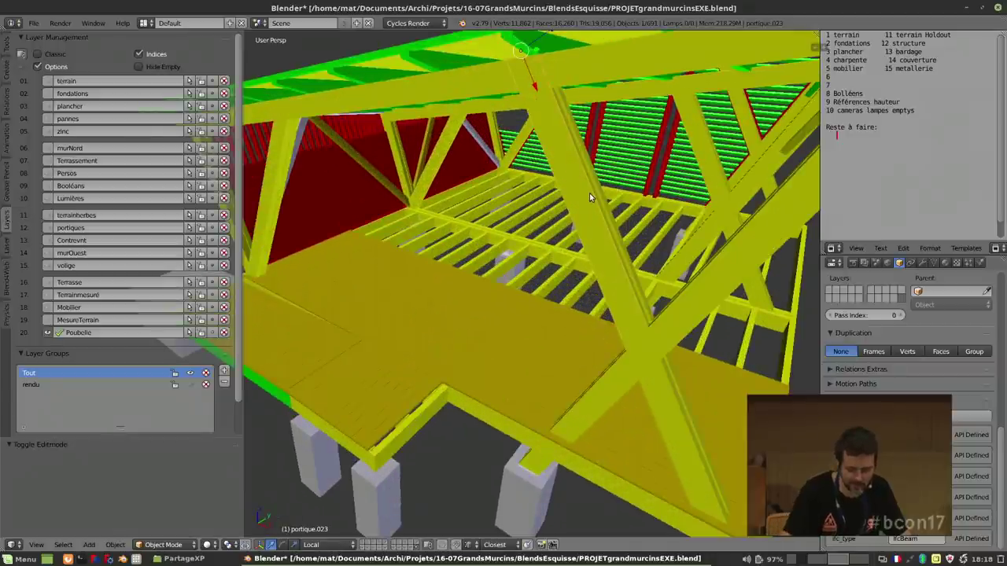
key("KP_Divide")
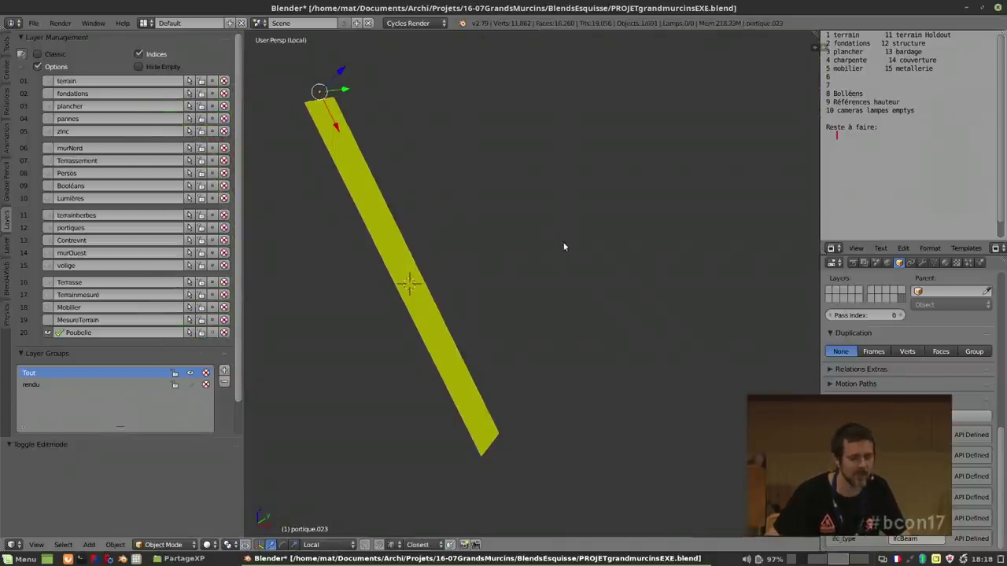
Rotate all of the flat face's geometry 90° about its local X axis in Edit Mode and return to Object Mode.
key("ctrl+Tab")
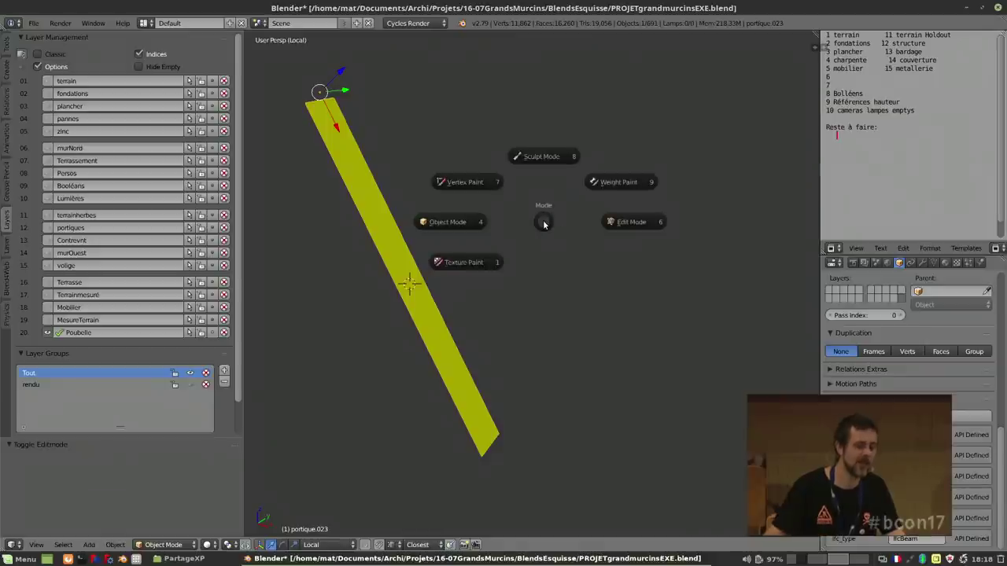
left_click(614, 225)
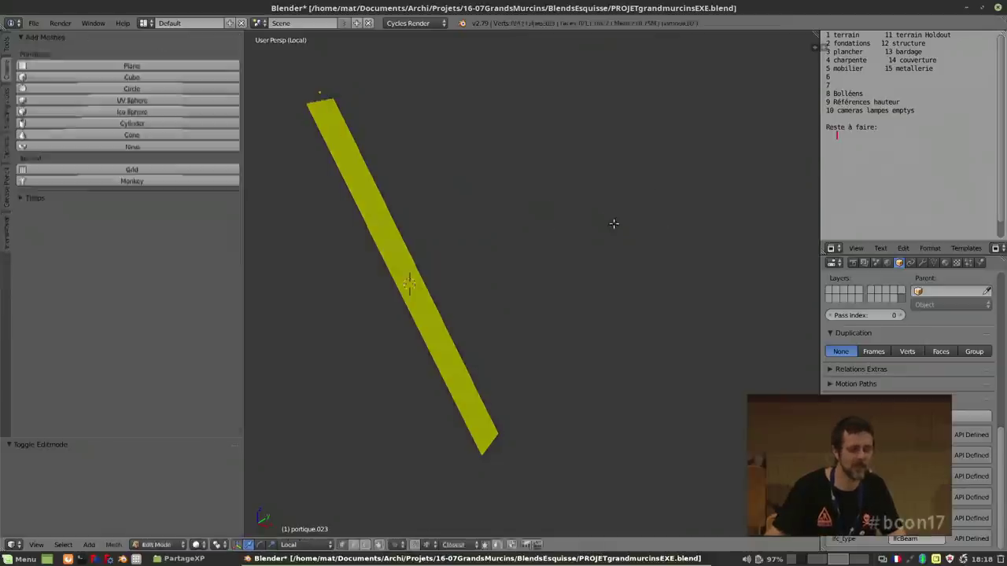
key("a")
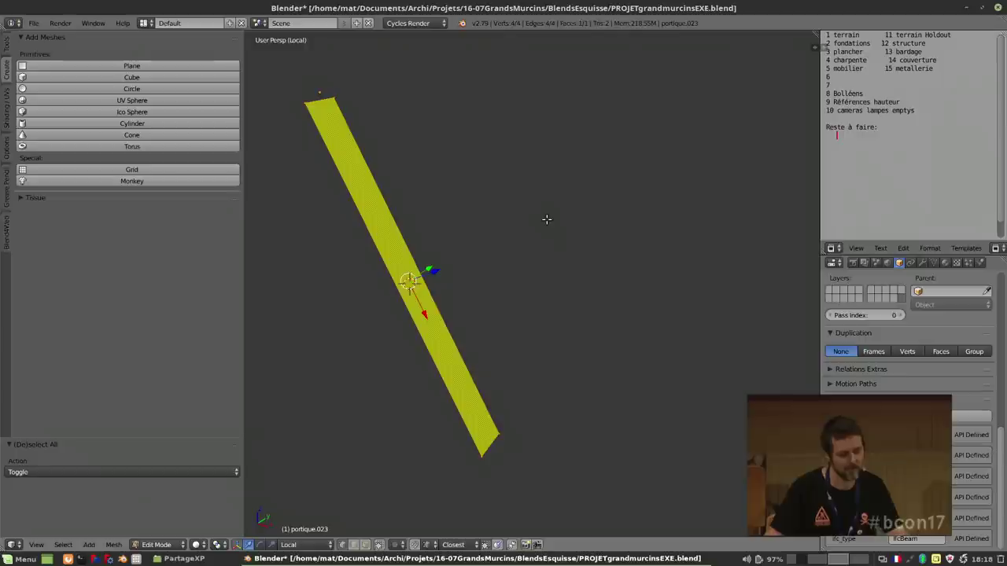
key("r")
type("xx")
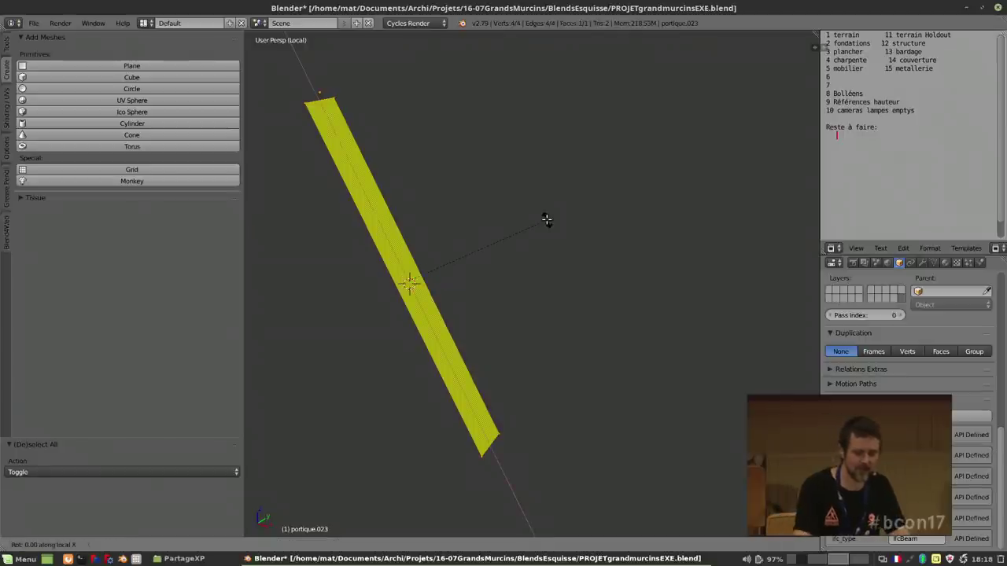
type("90")
key("Return")
key("Tab")
left_click(393, 249)
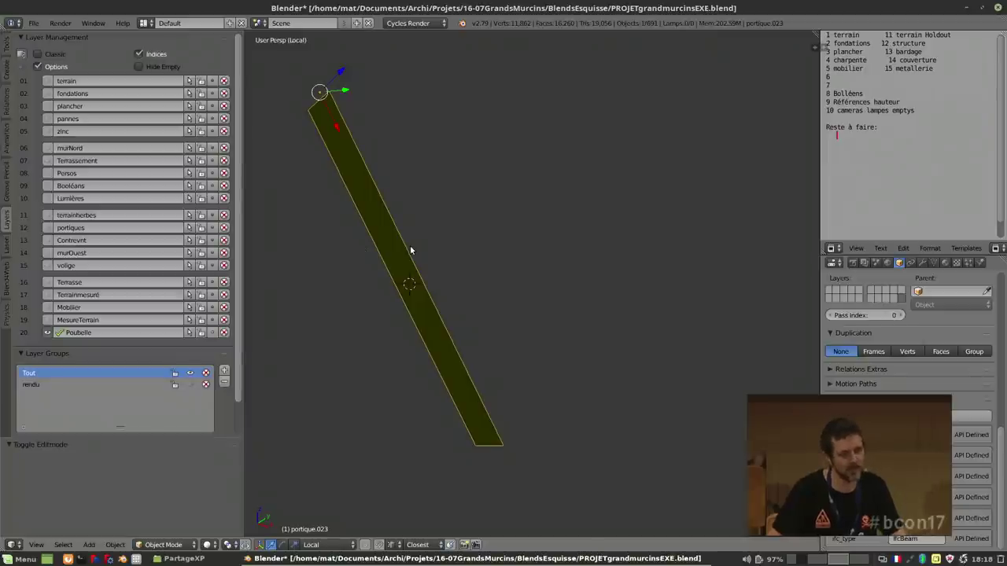
Rotate the flat face object -90° about its local X axis.
key("r")
key("x")
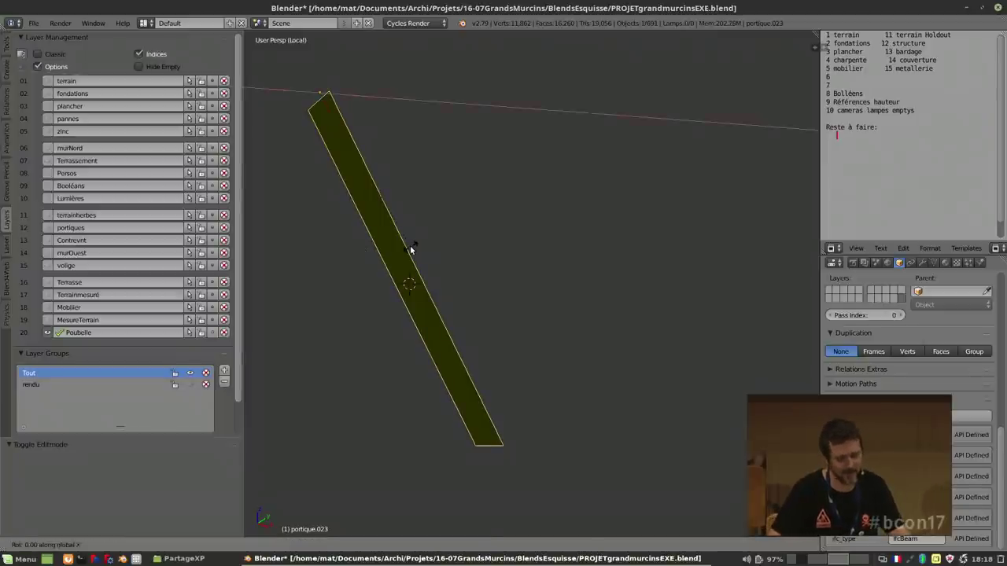
key("x")
key("BackSpace")
type("-90")
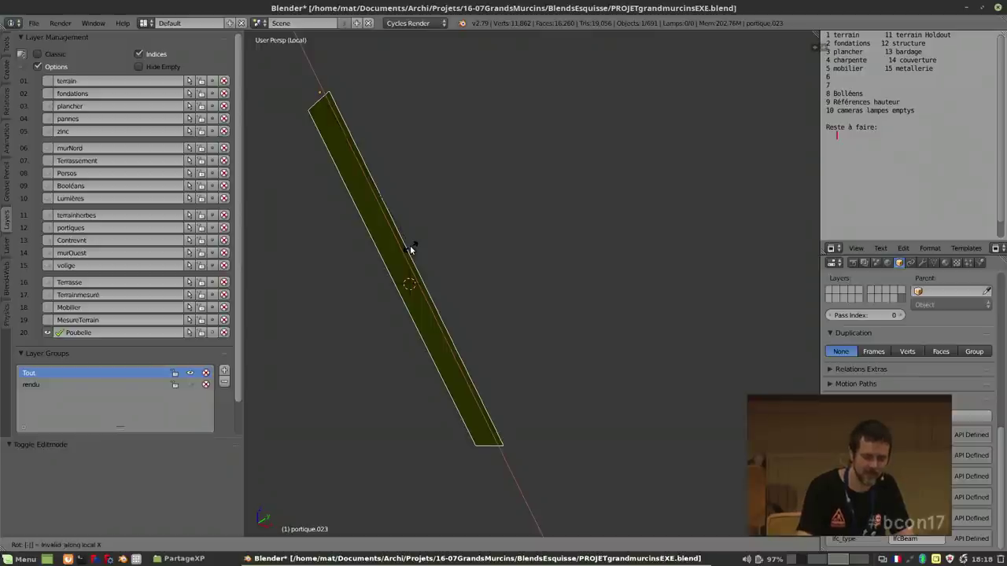
key("Return")
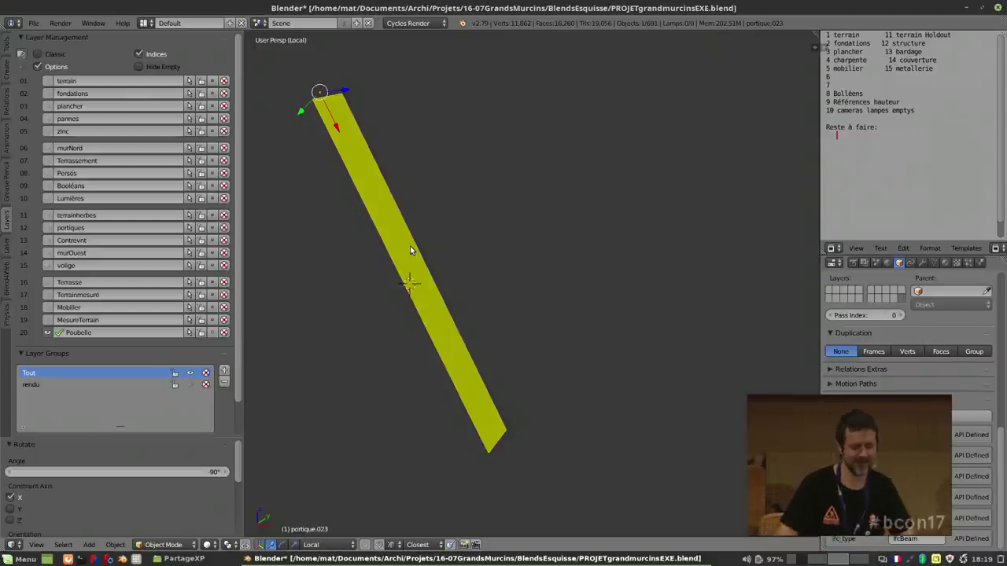
scroll(417, 252, "down", 2)
middle_click_drag(420, 255, 392, 246)
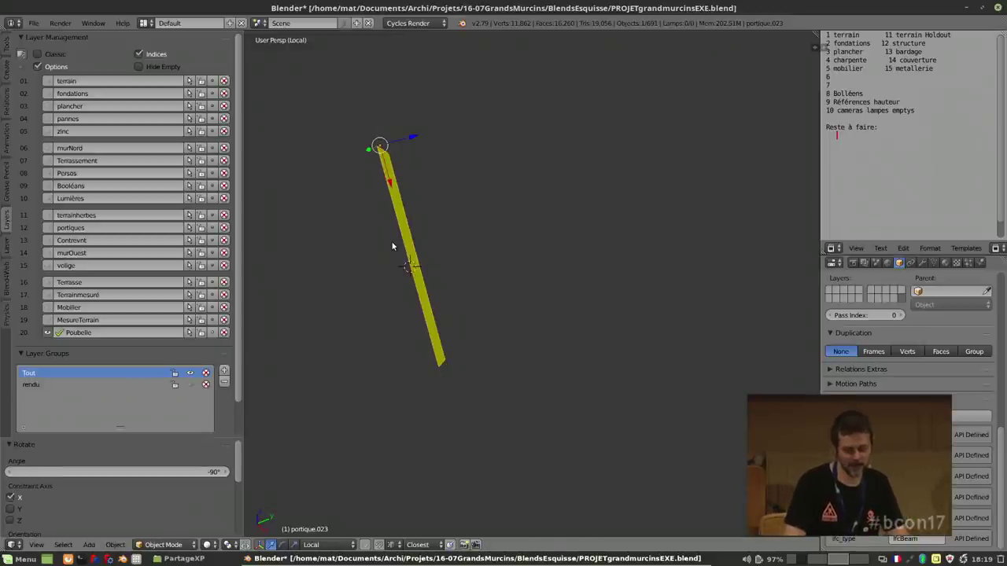
Leave local view, select the floor beam porteuse.035 and examine the whole shelter structure from its open corner.
key("KP_Divide")
scroll(411, 224, "down", 3)
right_click(459, 250)
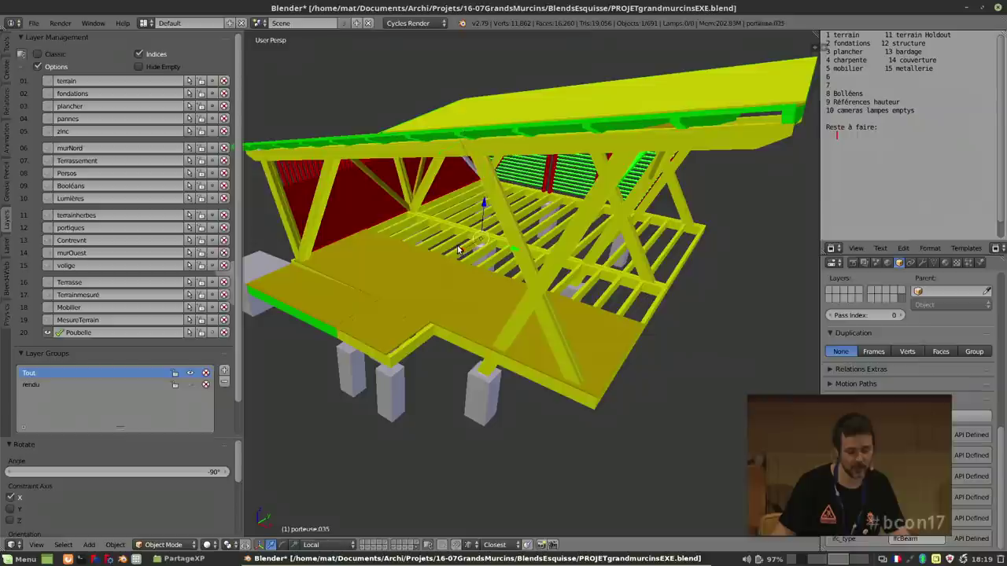
scroll(472, 246, "up", 5)
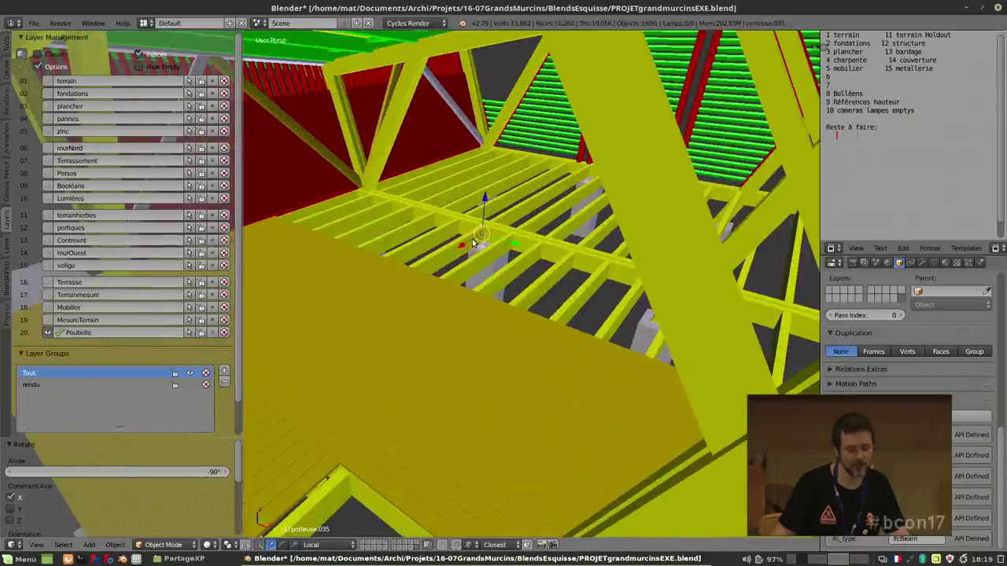
scroll(472, 243, "down", 5)
middle_click_drag(472, 244, 486, 241)
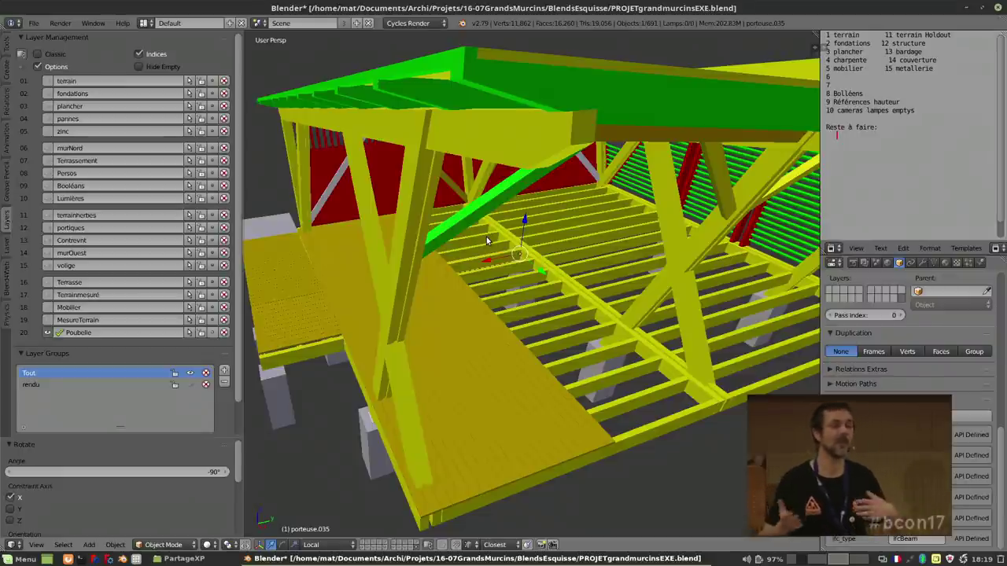
Open the recent file PROJETgrandmurcinsMaquette.blend.
left_click(35, 24)
left_click(33, 23)
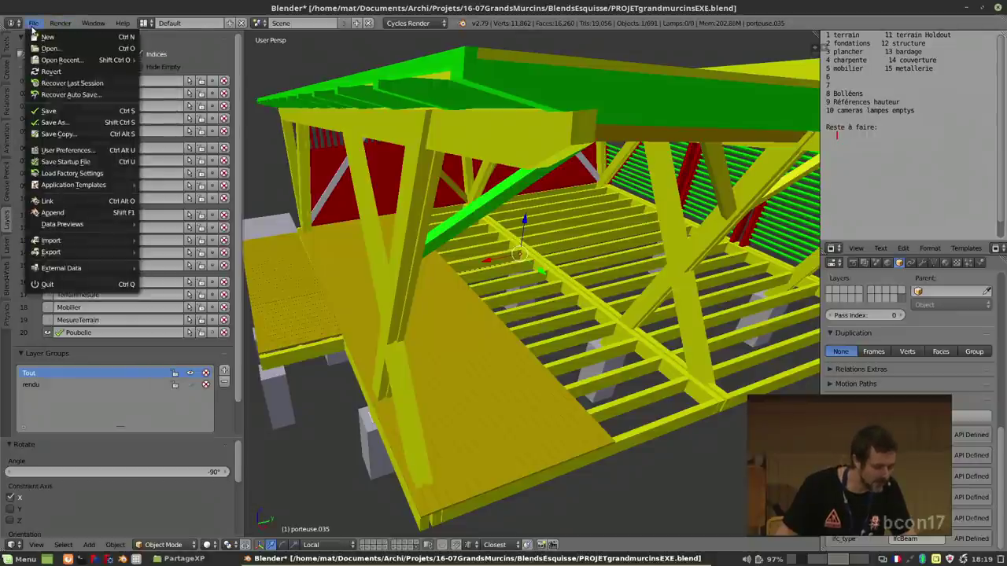
mouse_move(52, 59)
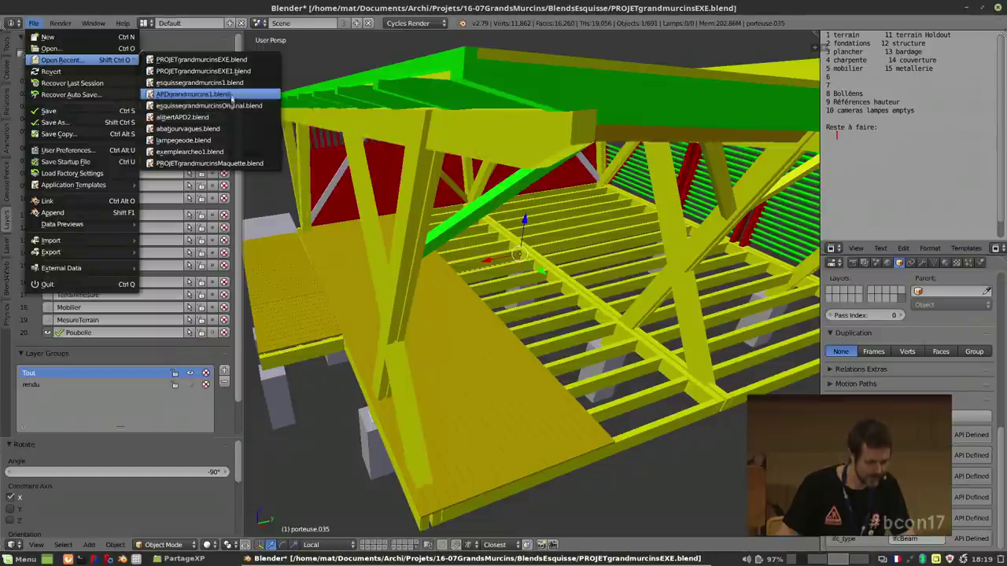
left_click(250, 164)
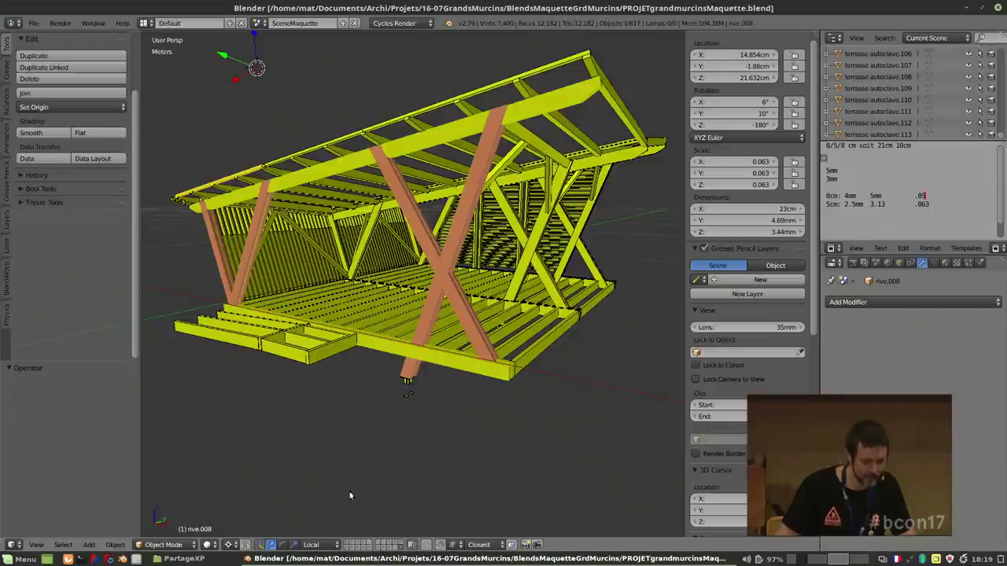
Show the scale model's frame layers together and select the Plane.000 curve in the front frame.
left_click(356, 544)
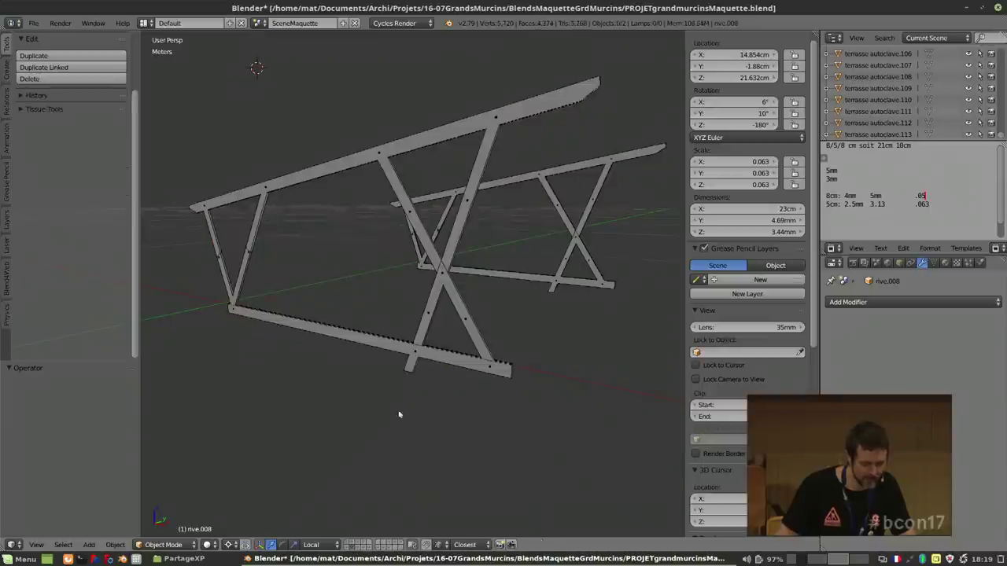
right_click(456, 324)
scroll(477, 293, "up", 4)
left_click(360, 545, "shift")
middle_click_drag(429, 475, 362, 427)
left_click(348, 548, "shift")
left_click(346, 548, "shift")
middle_click_drag(339, 480, 200, 318)
right_click(200, 319)
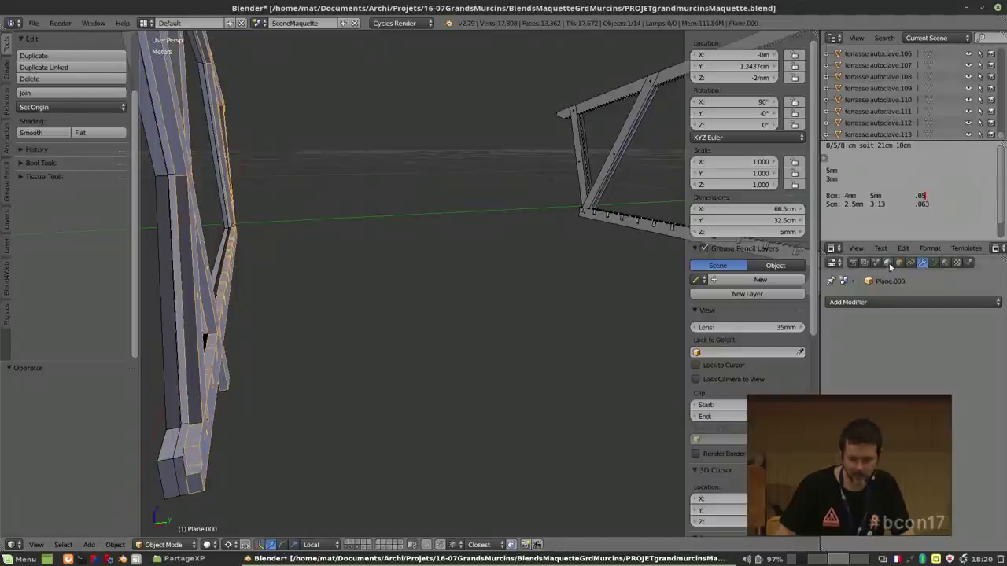
Examine the Shape and Geometry settings of the selected frame curve.
left_click(934, 263)
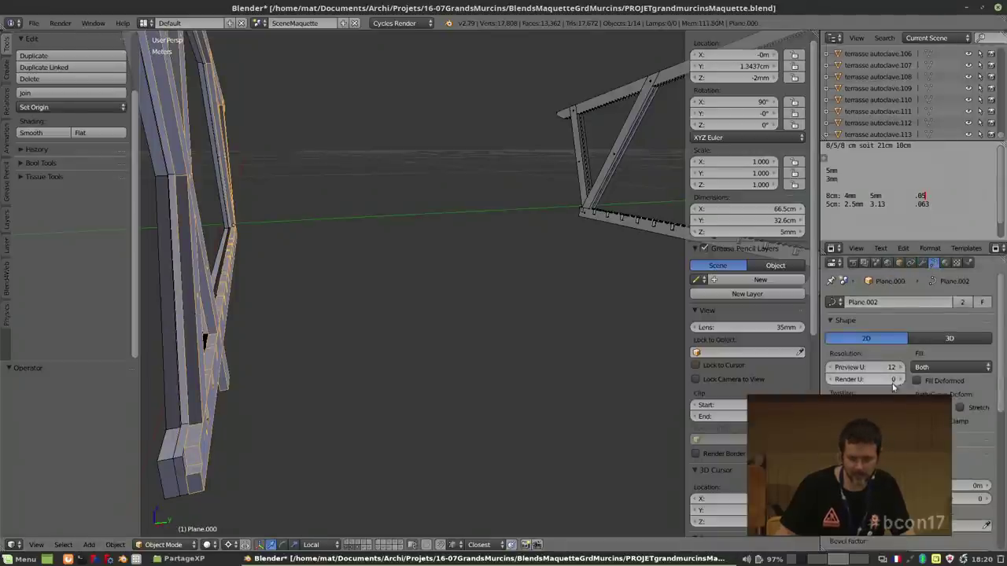
scroll(893, 385, "down", 2)
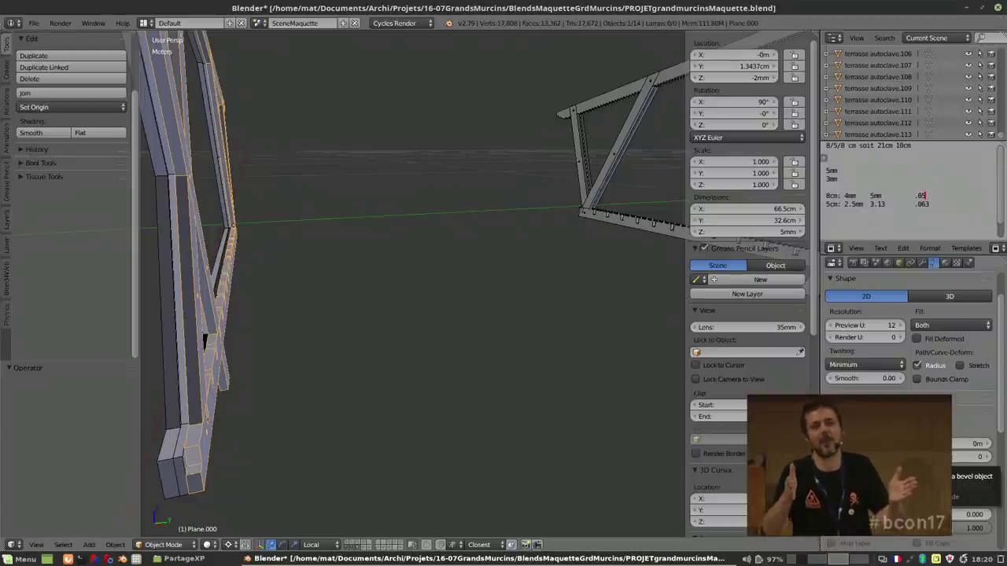
scroll(908, 339, "down", 3)
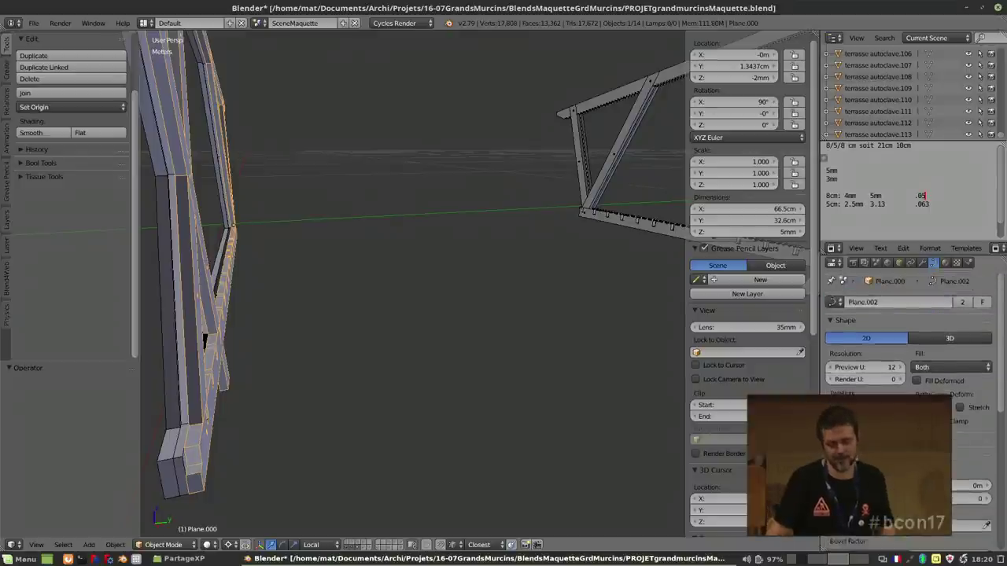
scroll(909, 338, "down", 1)
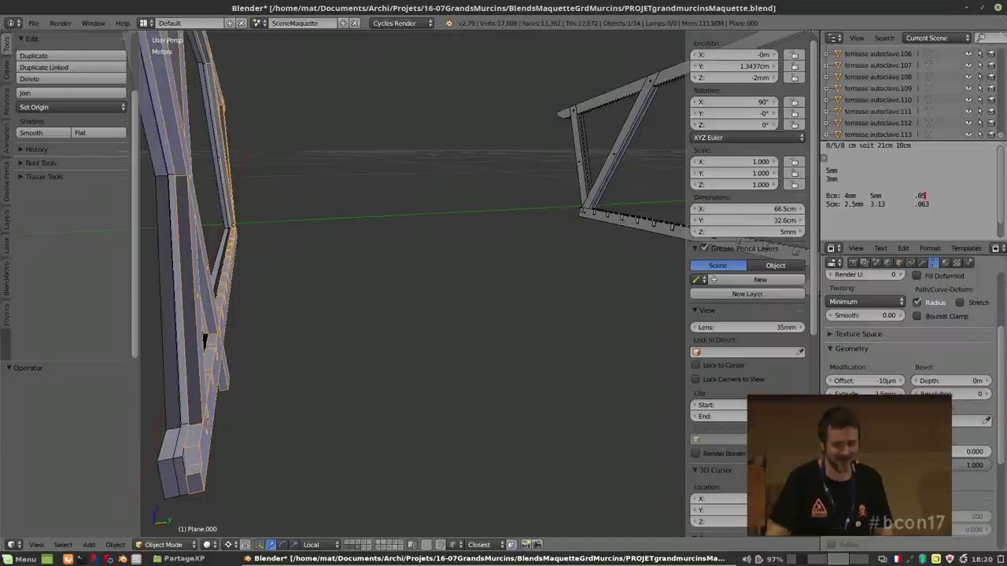
scroll(186, 326, "up", 2)
scroll(185, 326, "down", 2)
Select the Plane.006 curve on the front frame and examine how the frame's layers are stacked.
middle_click_drag(184, 326, 501, 285)
right_click(491, 270)
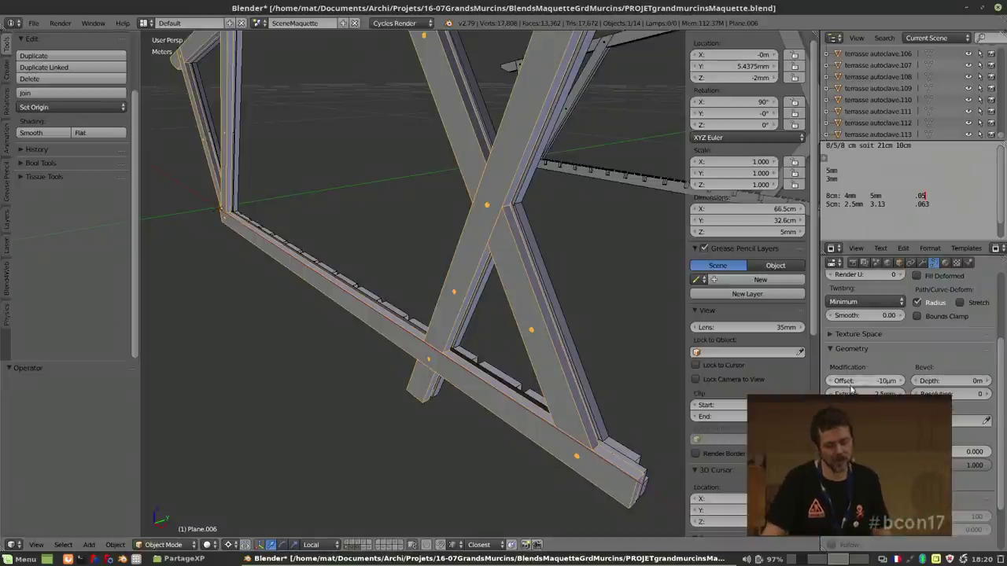
middle_click_drag(602, 315, 643, 315)
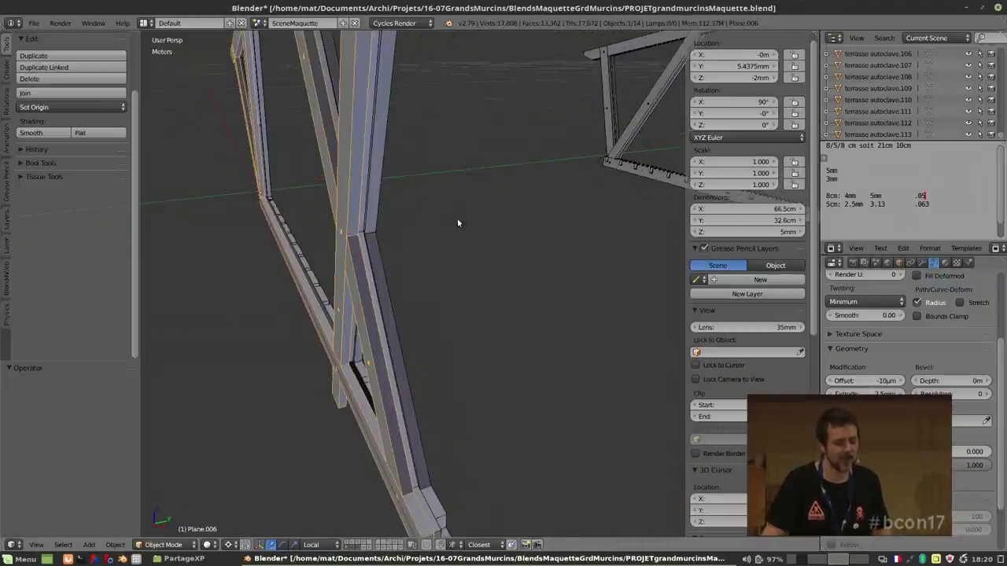
scroll(456, 228, "down", 2)
middle_click_drag(454, 235, 432, 353)
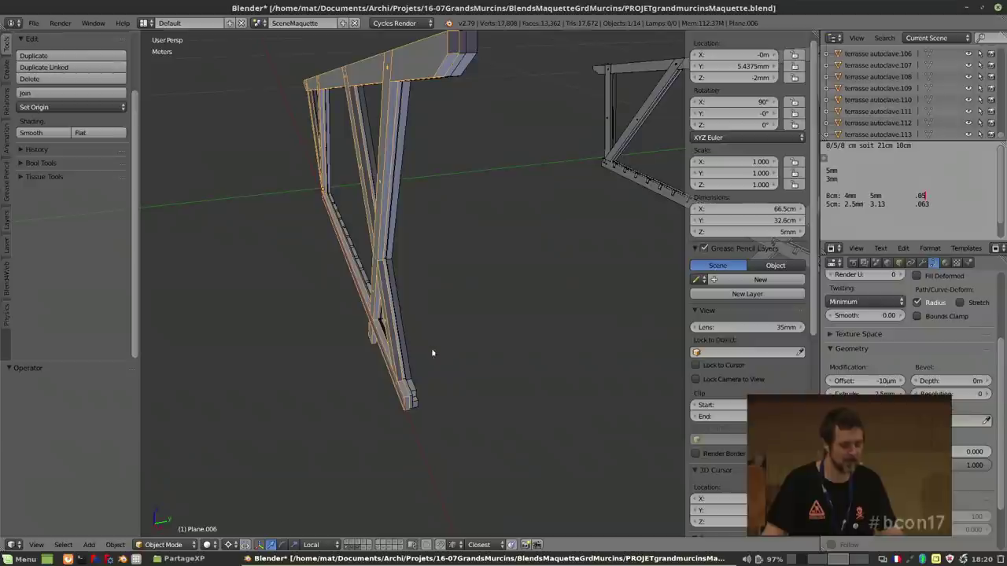
Add the crossbeam layers to the display and examine the notches along the frame's lower beam.
left_click(353, 545, "shift")
left_click(359, 545, "shift")
middle_click_drag(448, 409, 352, 398)
scroll(352, 399, "up", 2)
scroll(320, 290, "up", 2)
scroll(266, 253, "up", 2)
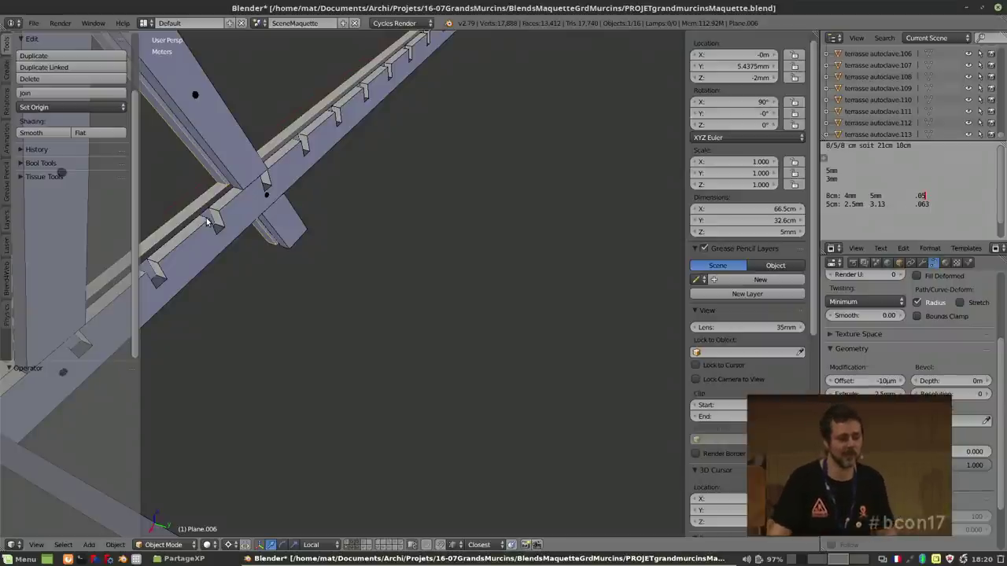
scroll(207, 222, "down", 2)
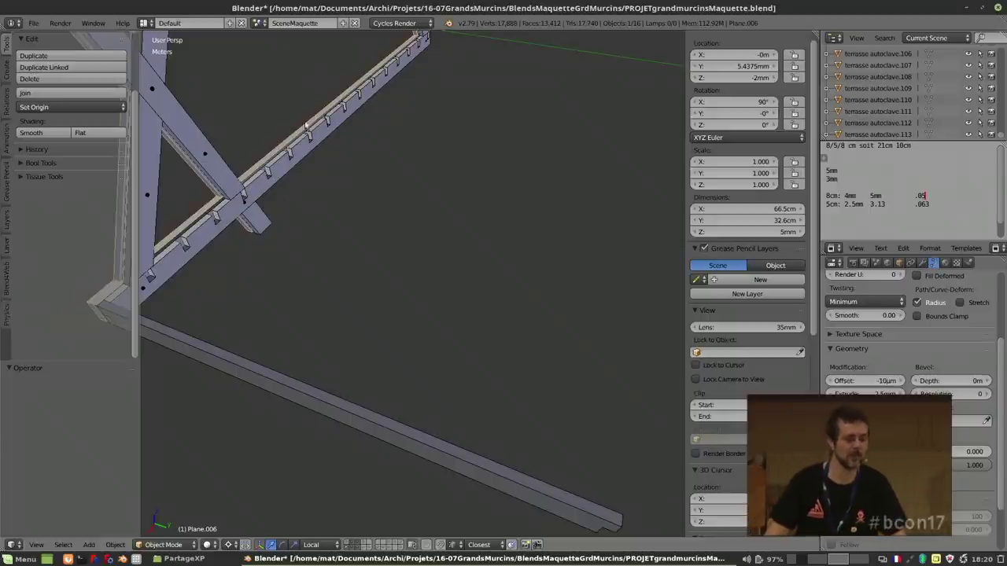
scroll(397, 204, "down", 2)
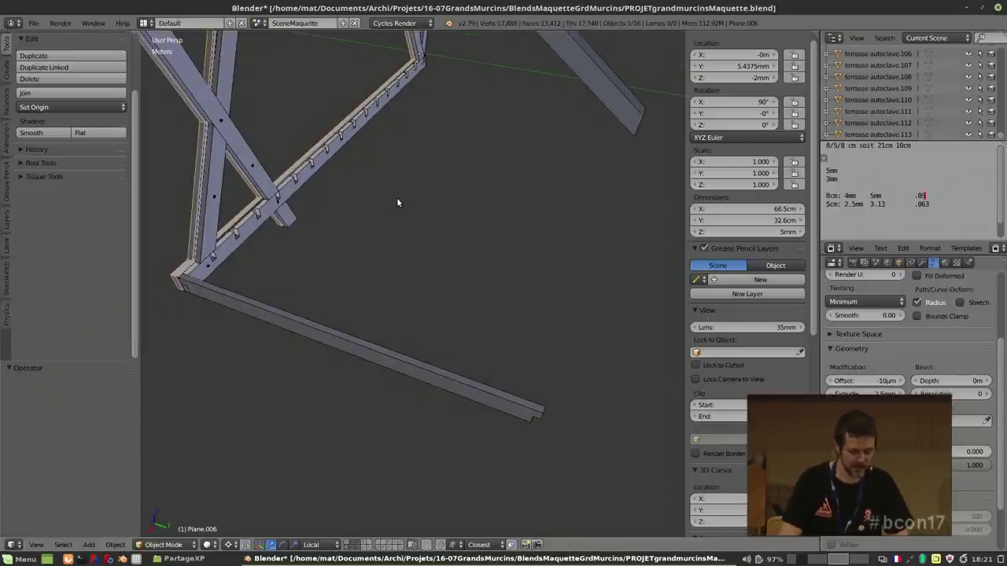
Switch to Shotwell and view the Maquettelaser photos of the laser-cut wood sheets full screen.
key("ctrl+alt+Right")
key("ctrl+alt+Right")
key("ctrl+alt+Right")
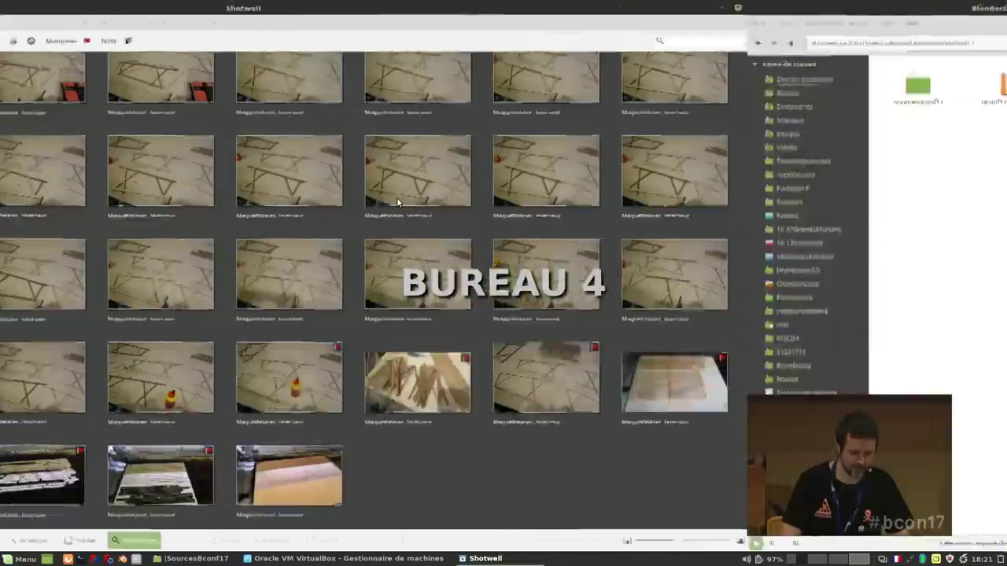
left_click(538, 472)
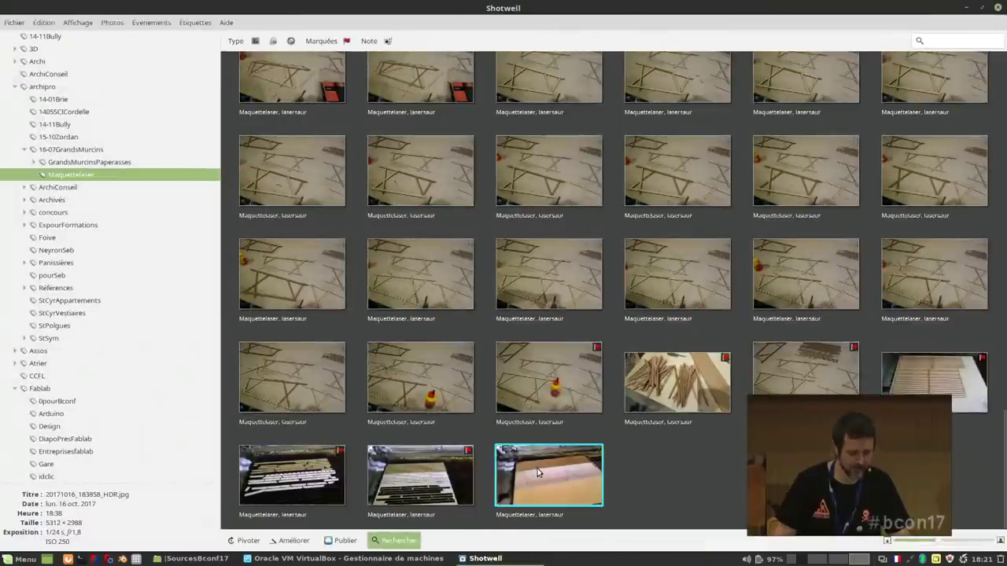
double_click(538, 472)
key("Left")
key("Left")
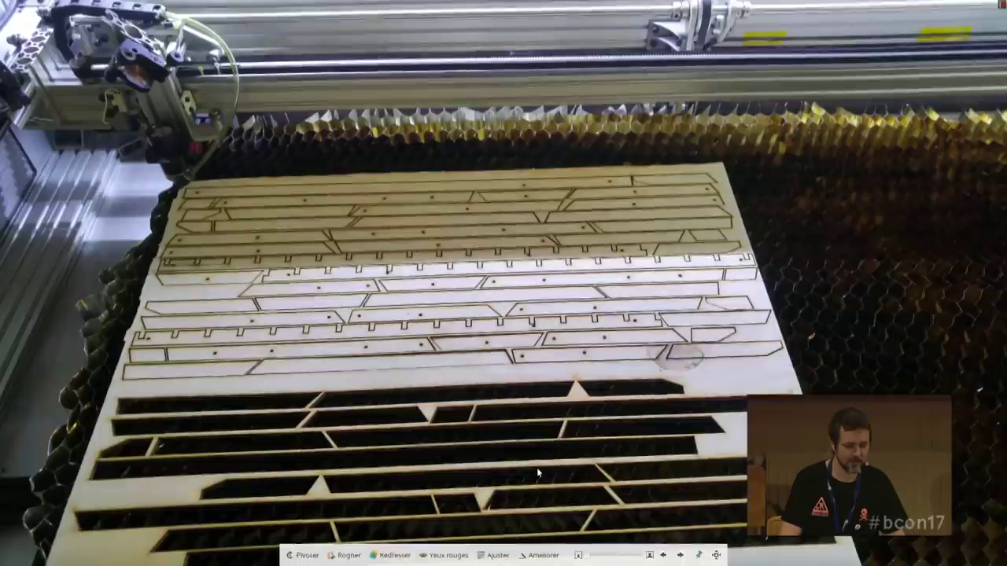
key("Left")
key("Right")
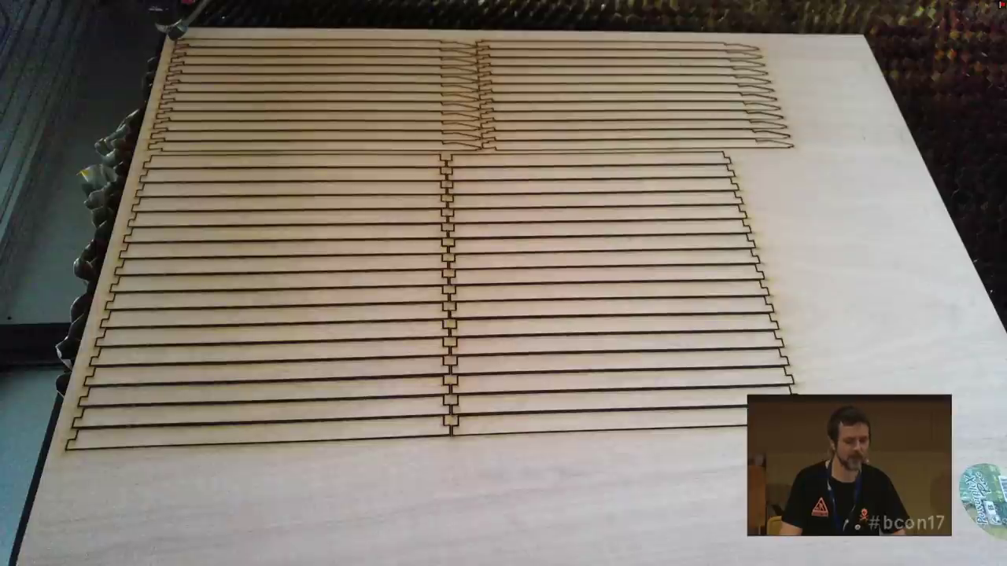
key("Left")
Browse the Maquettelaser photos showing the gluing and assembly of the model's wooden frames.
key("Right")
key("Right")
key("Right")
key("Right")
key("Right")
key("Right")
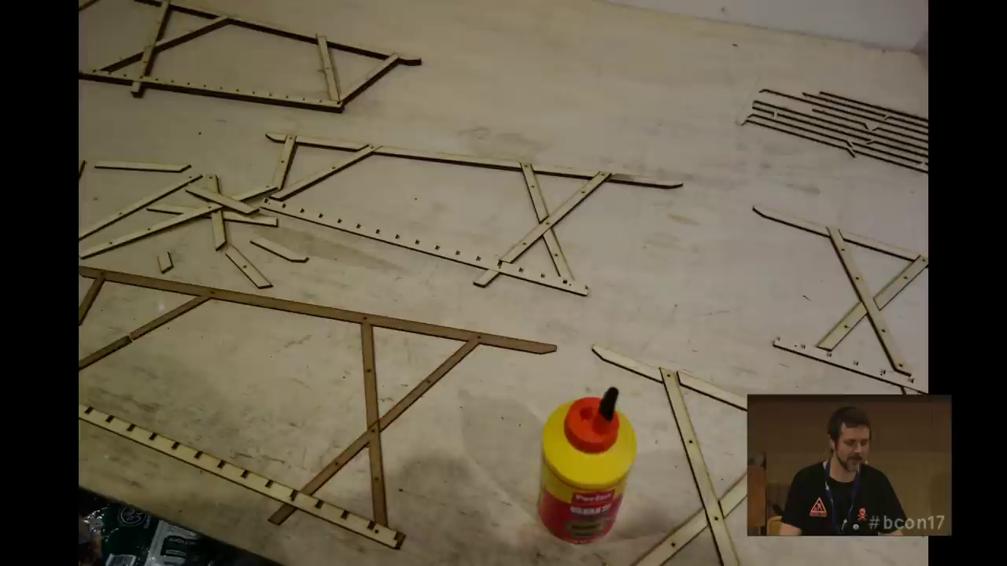
key("Right")
key("Right")
key("Right")
key("Right")
key("Right")
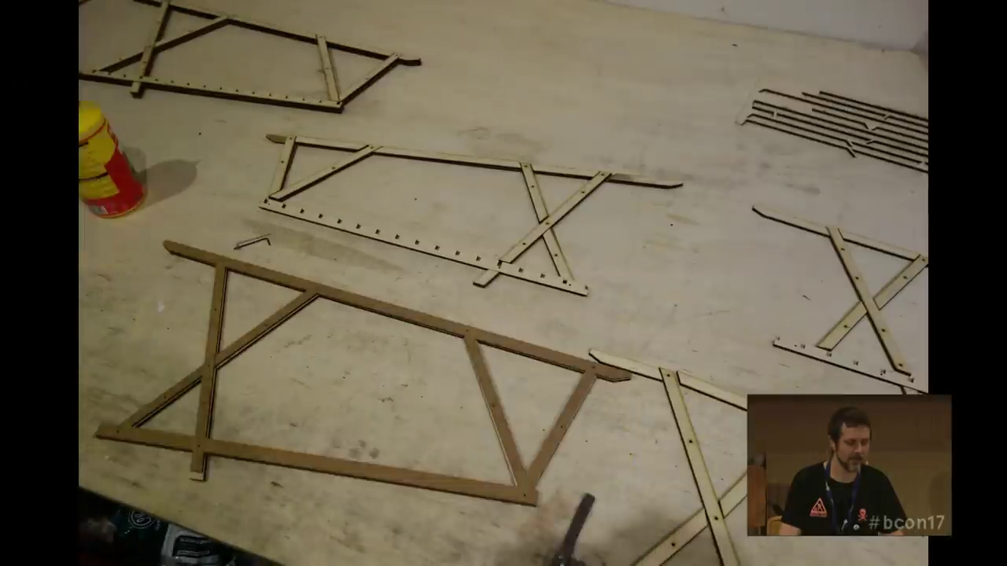
key("Right")
key("Right")
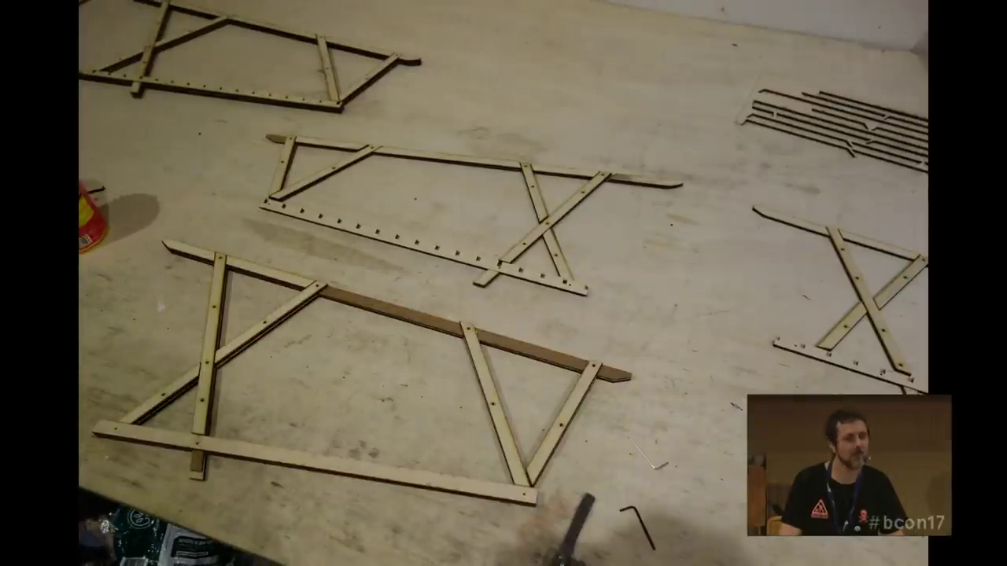
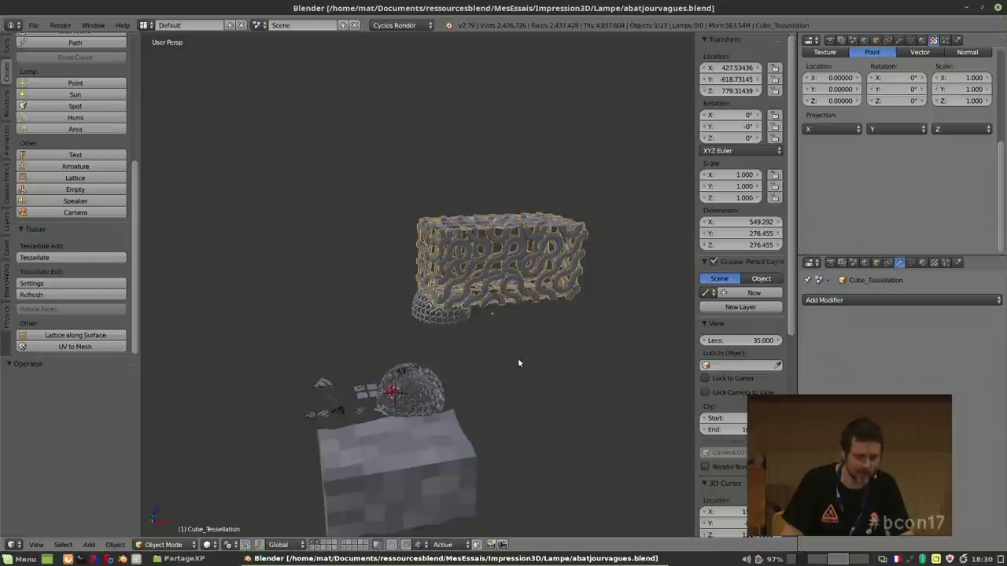
Examine the tessellated shapes in abatjourvagues.blend and show the lampshade layers one after another.
scroll(501, 317, "down", 3)
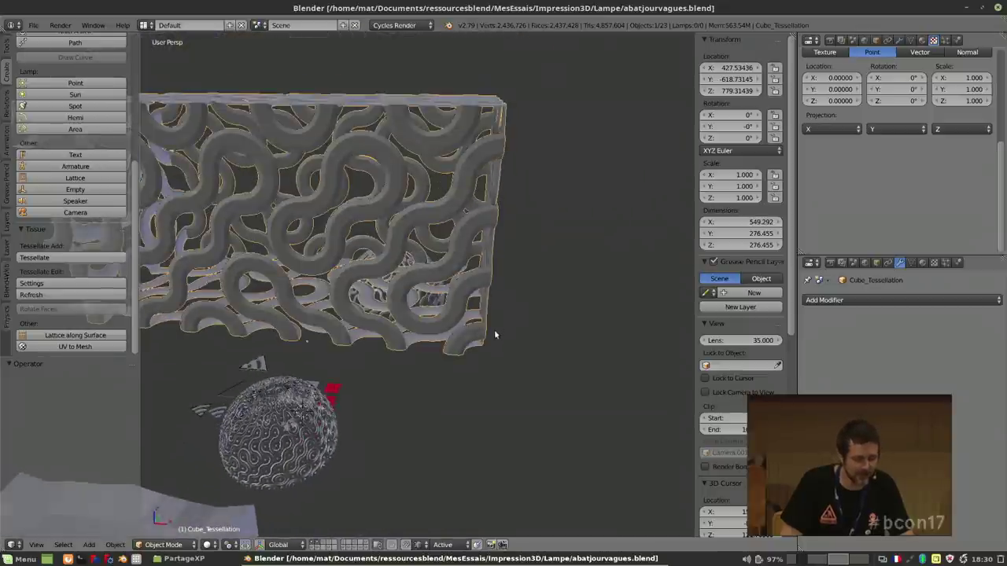
left_click(331, 544)
left_click(328, 544, "shift")
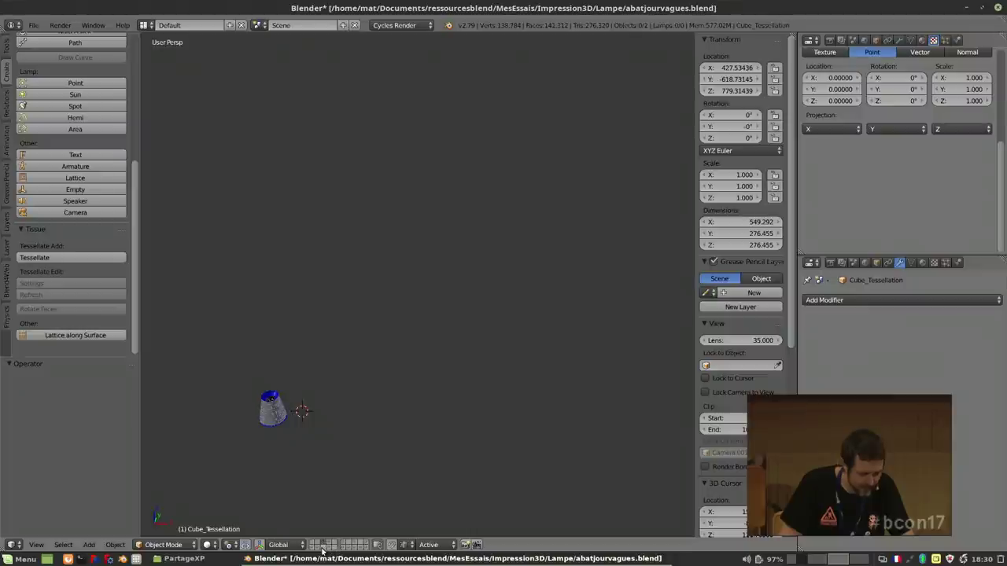
left_click(318, 546)
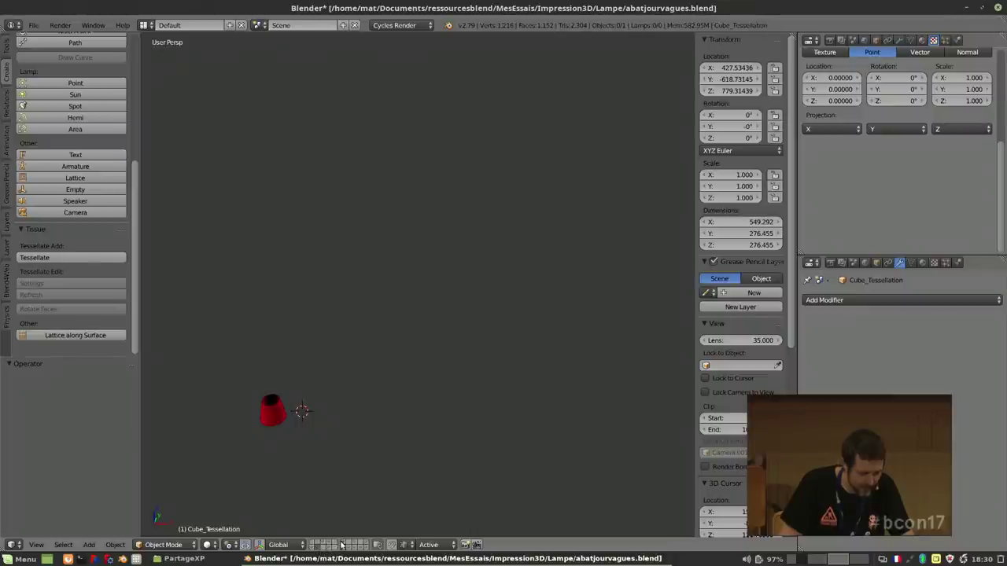
left_click(343, 545)
left_click(349, 549)
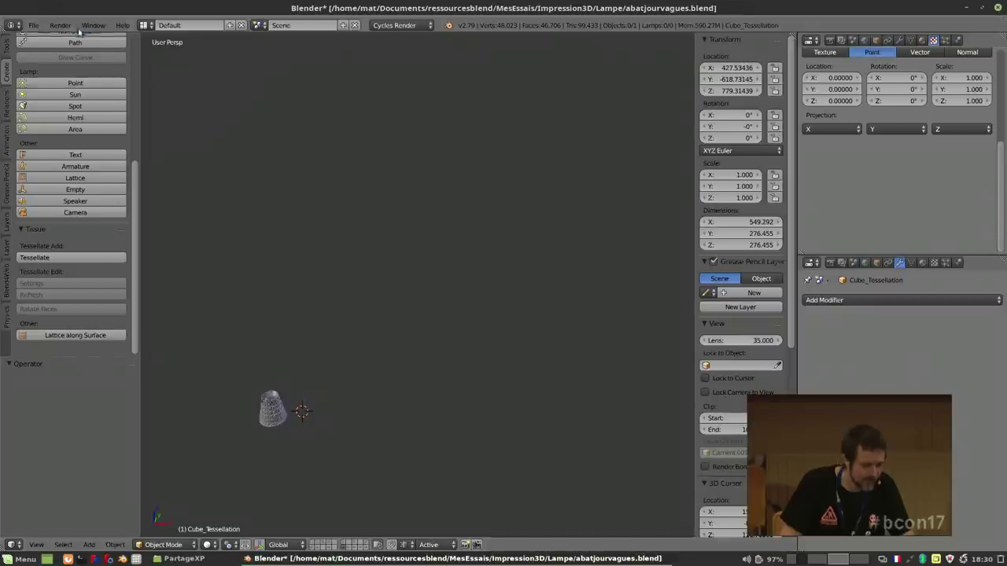
Open lampeIntFilaire.blend from the Lampe folder.
left_click(33, 25)
left_click(37, 50)
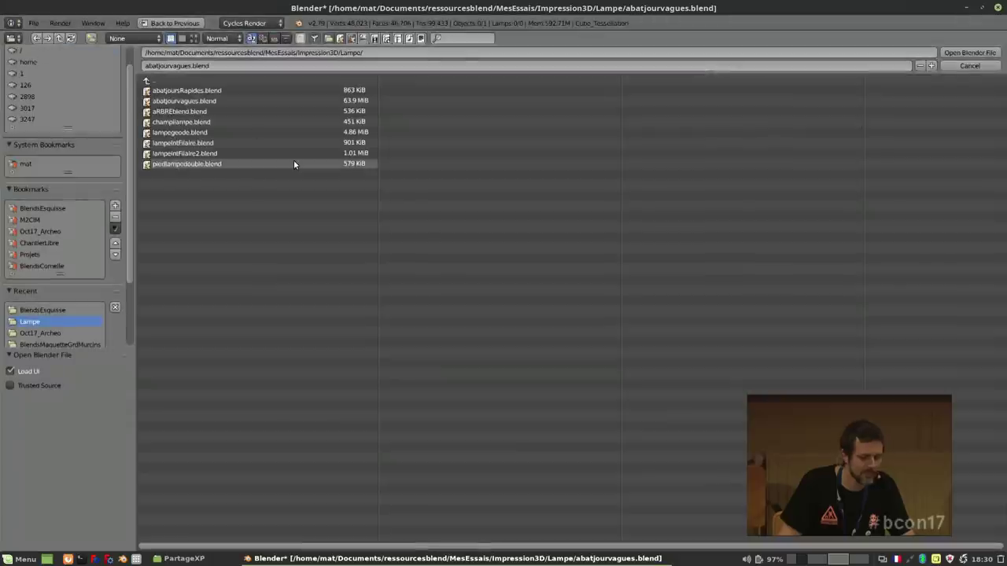
double_click(203, 143)
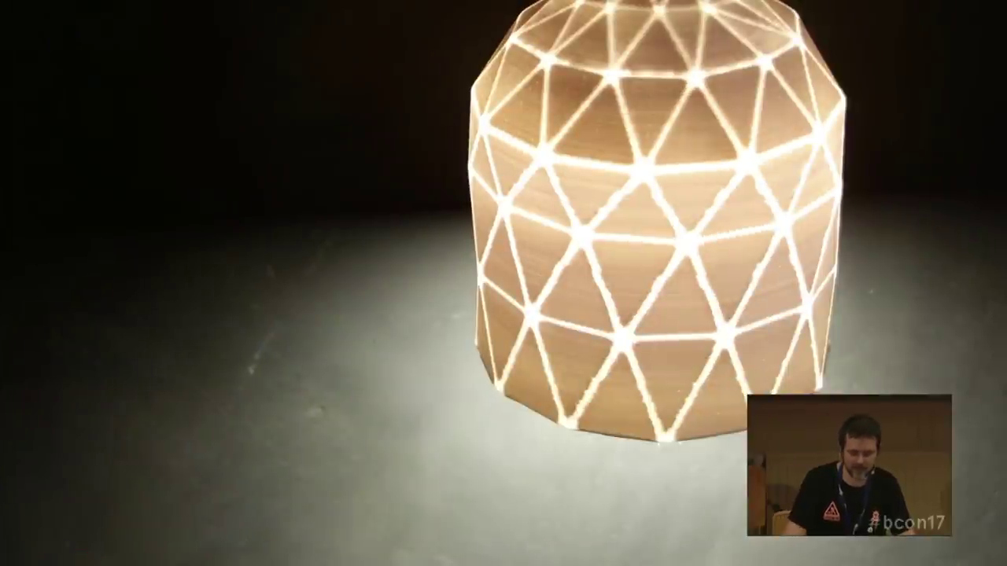
Browse the full-screen photos of the finished triangulated and circle-patterned lamps.
key("Right")
key("Right")
key("Right")
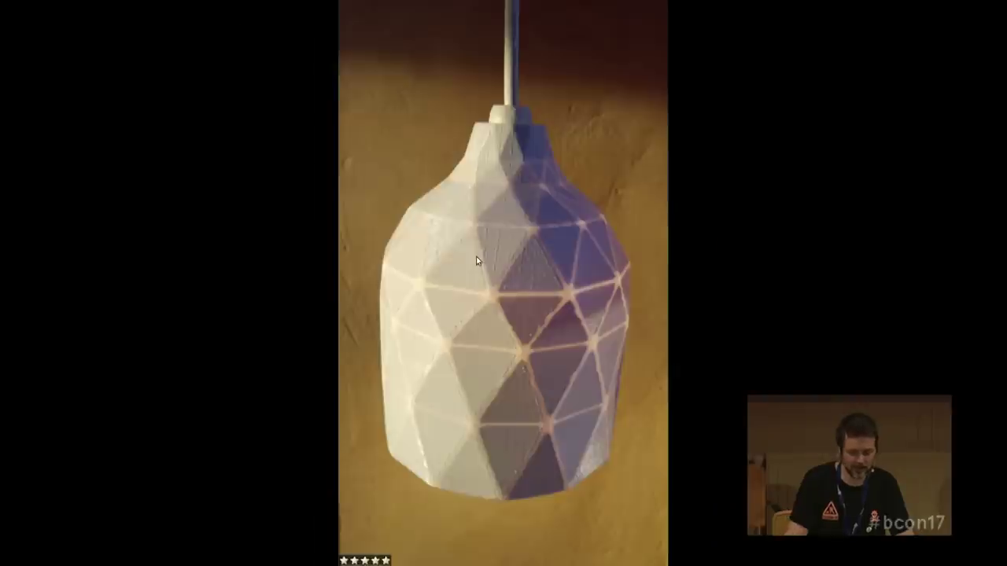
key("Right")
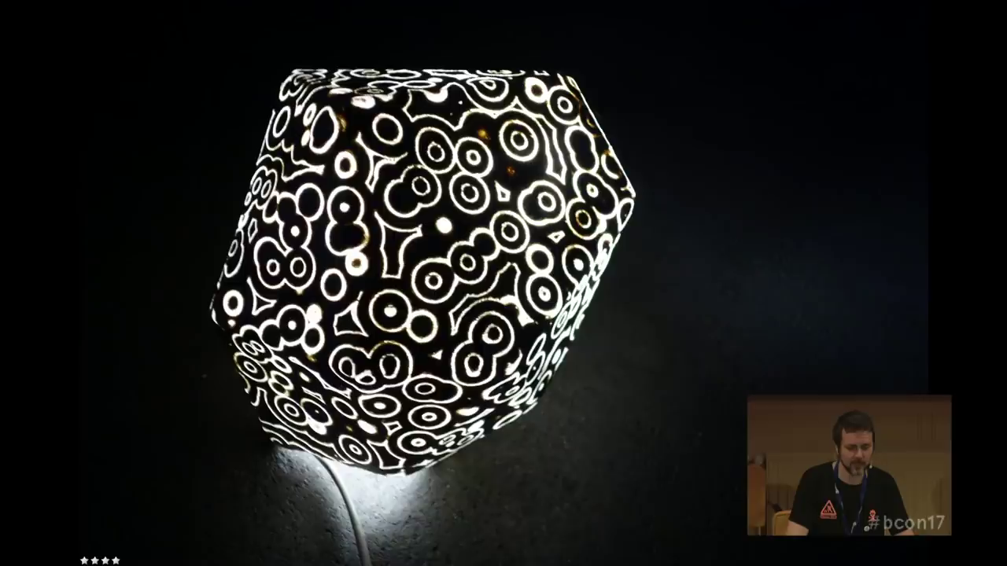
key("Right")
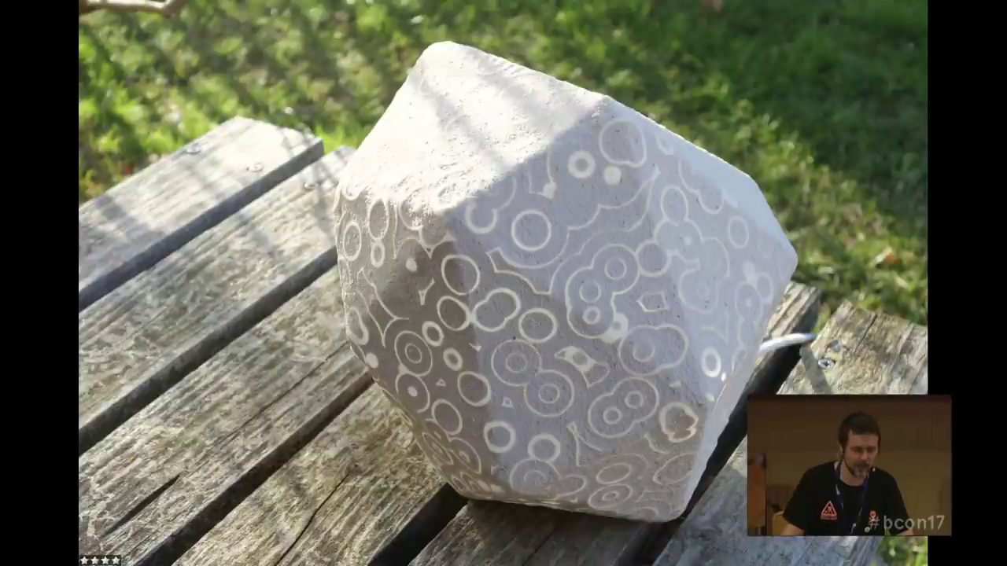
Show the full-screen photos of the circle-patterned lamp from the illuminated white print through its plaster coating and sanding.
key("Escape")
key("Escape")
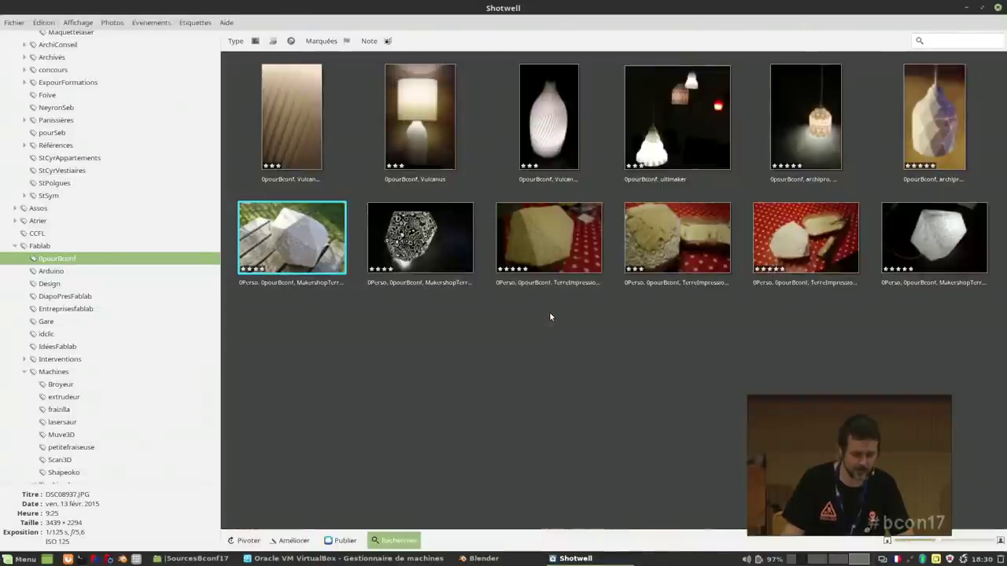
double_click(897, 235)
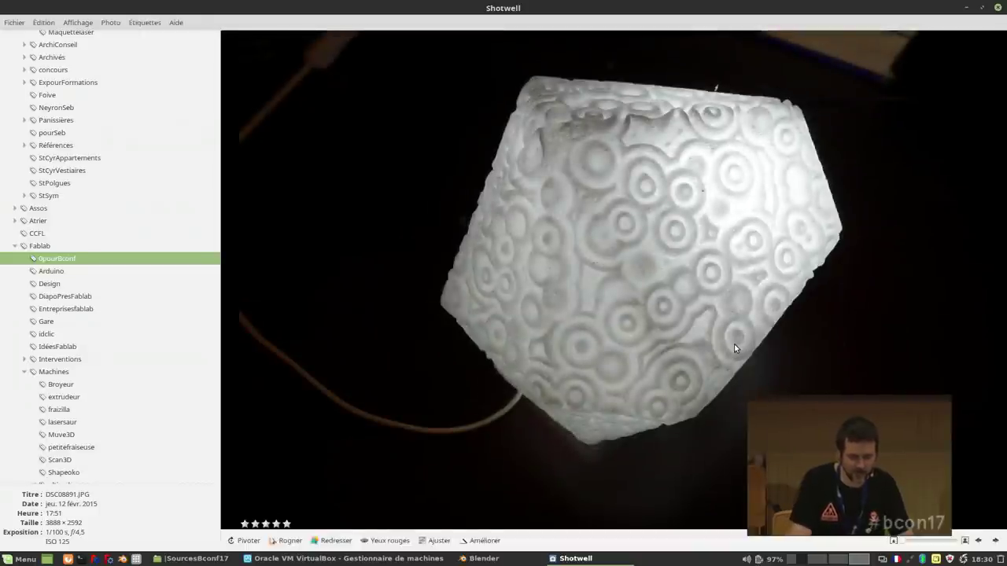
key("F11")
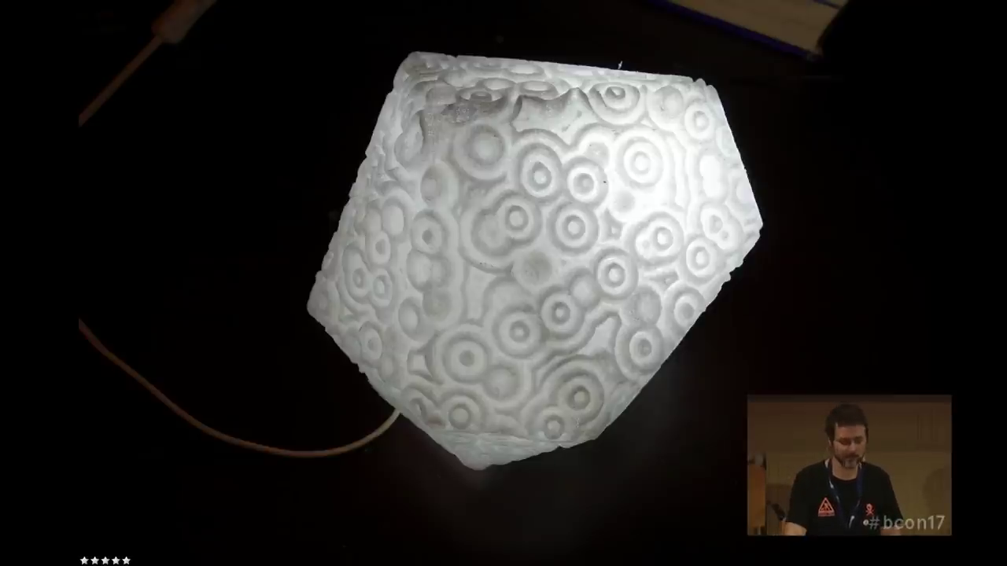
key("Right")
key("Right")
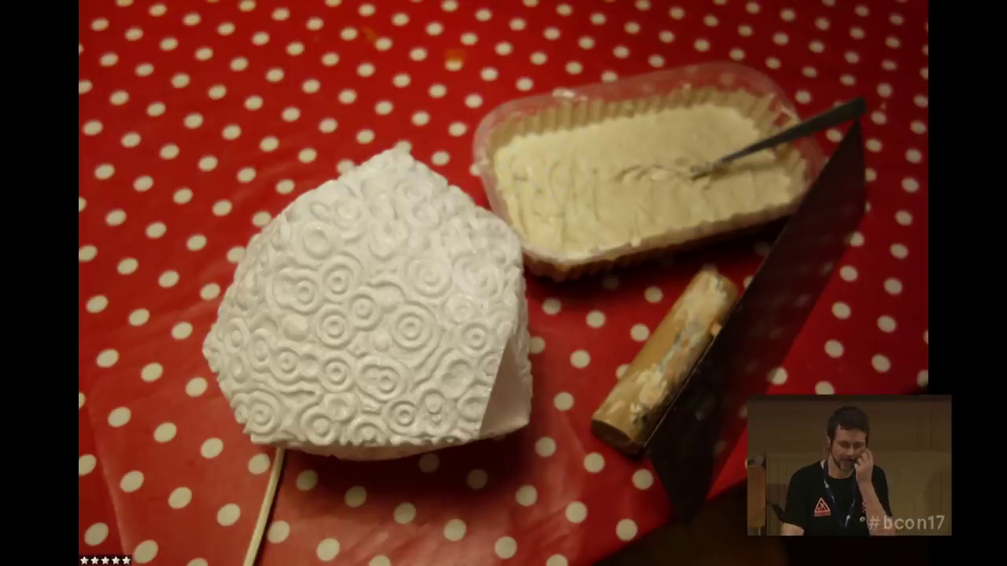
key("Right")
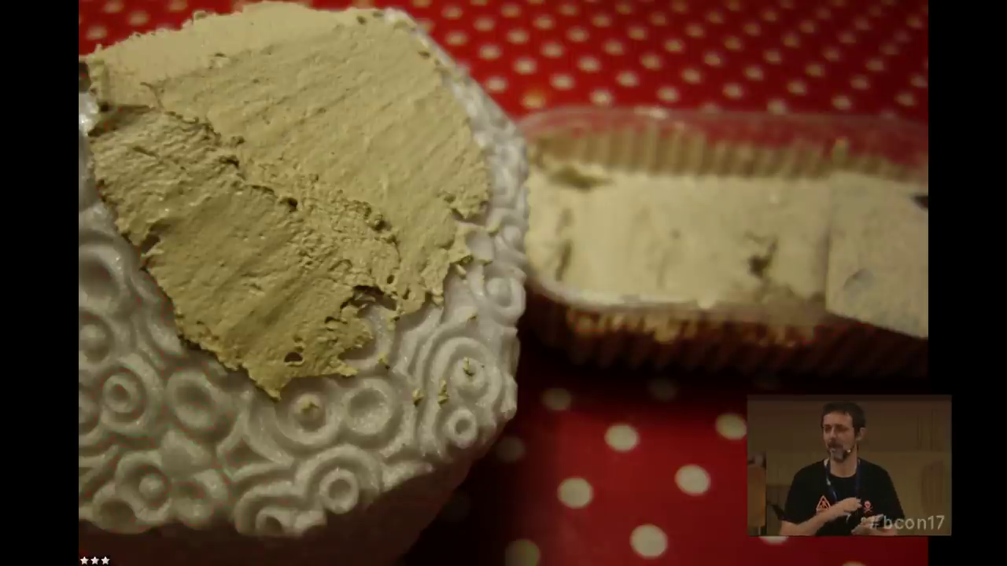
key("Right")
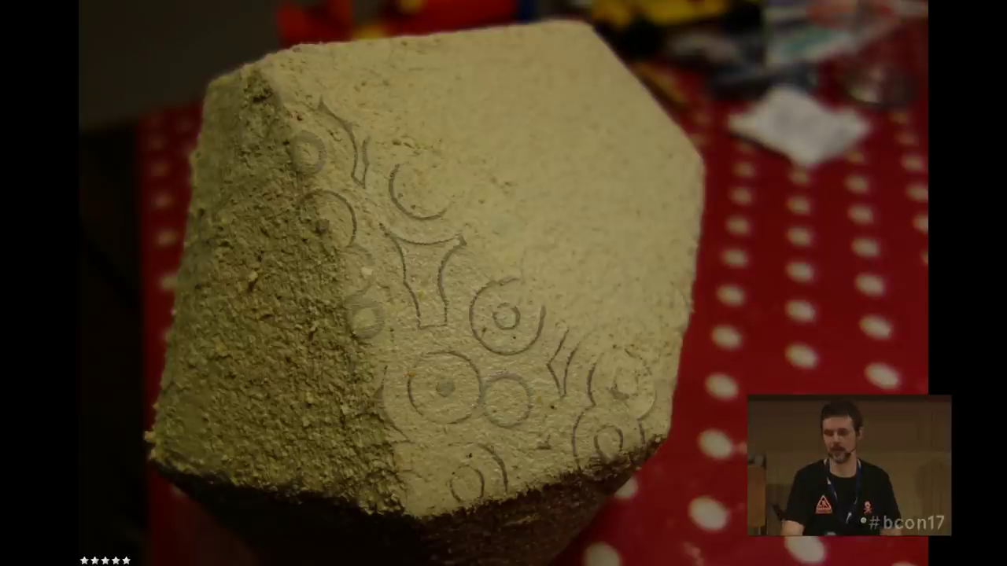
key("Right")
key("Left")
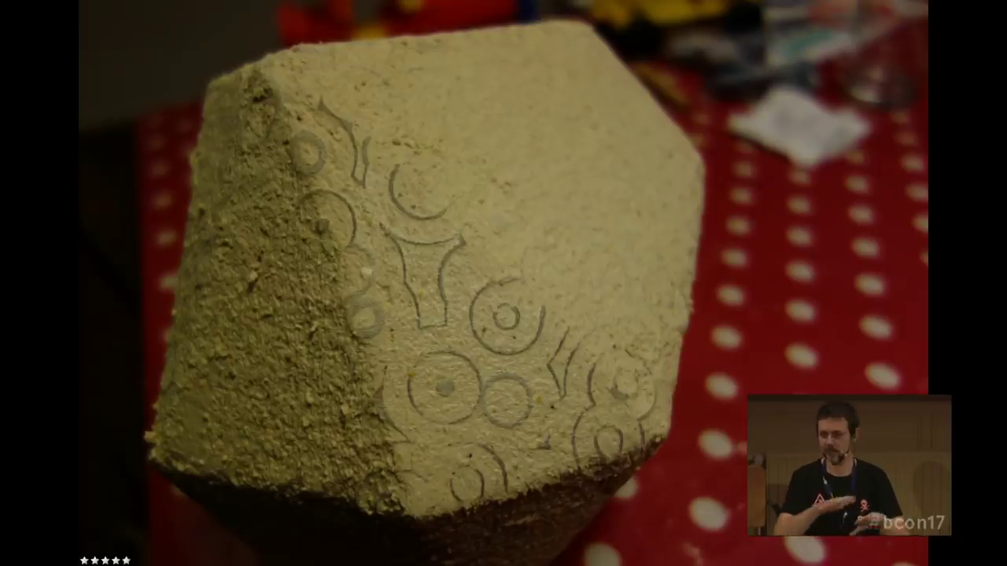
Compare the full-screen daylight and illuminated photos of the finished circle-patterned lamp.
key("Right")
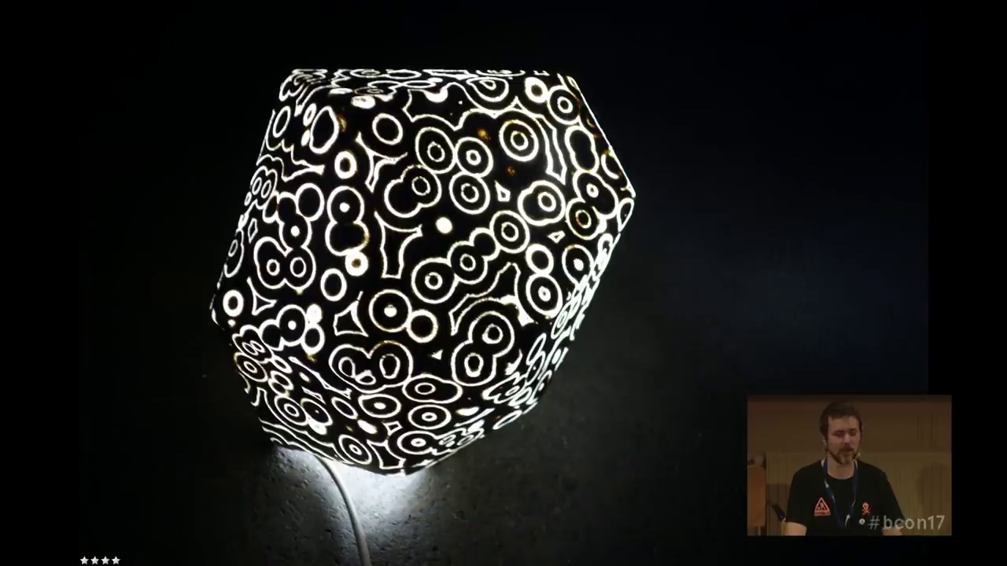
key("Left")
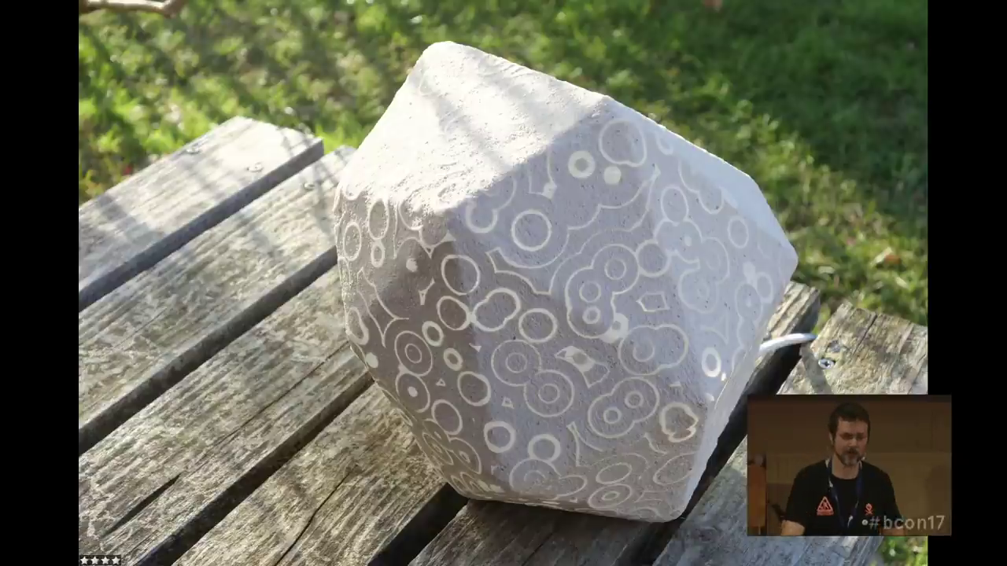
key("Right")
key("Left")
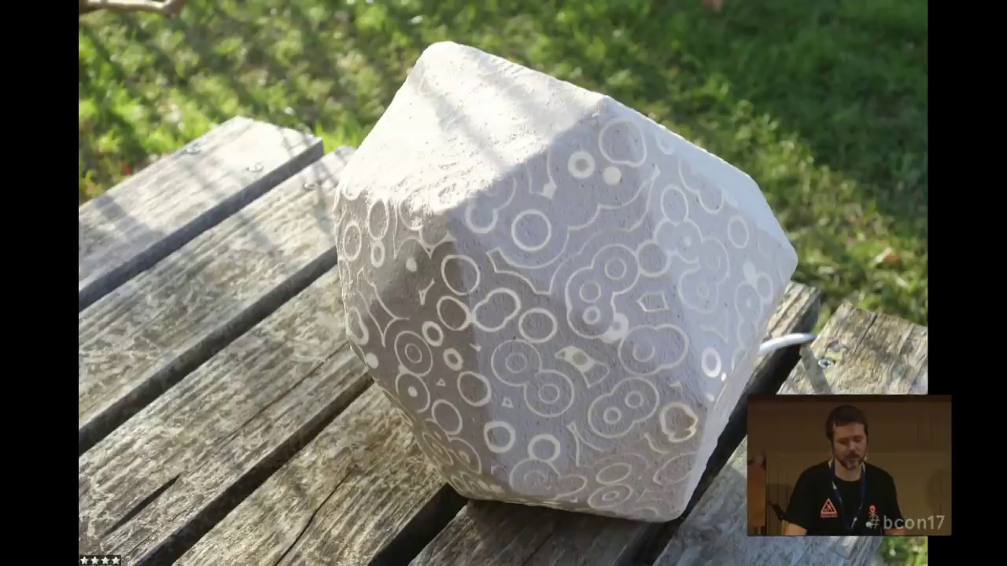
key("Right")
key("Right")
key("Left")
key("Right")
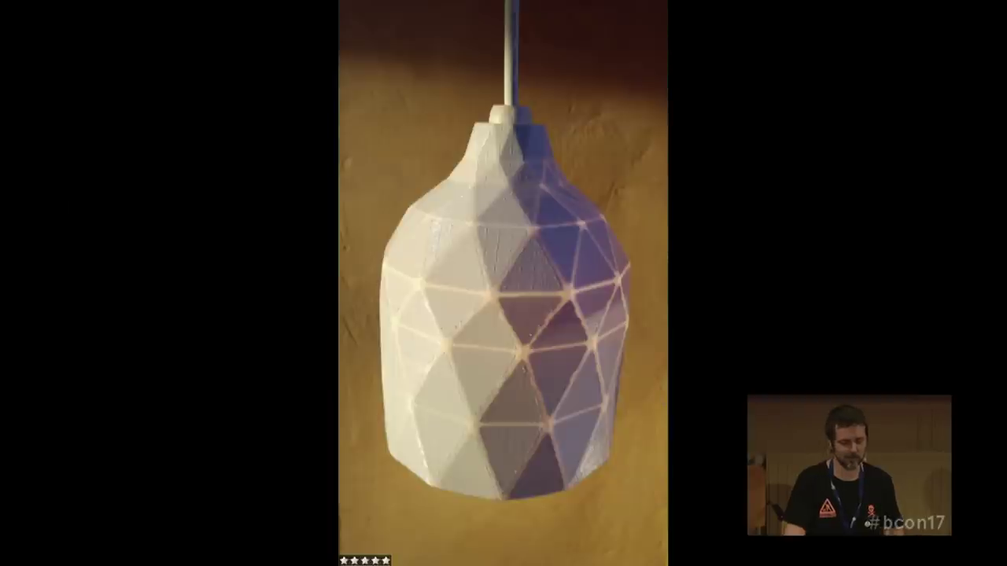
key("Right")
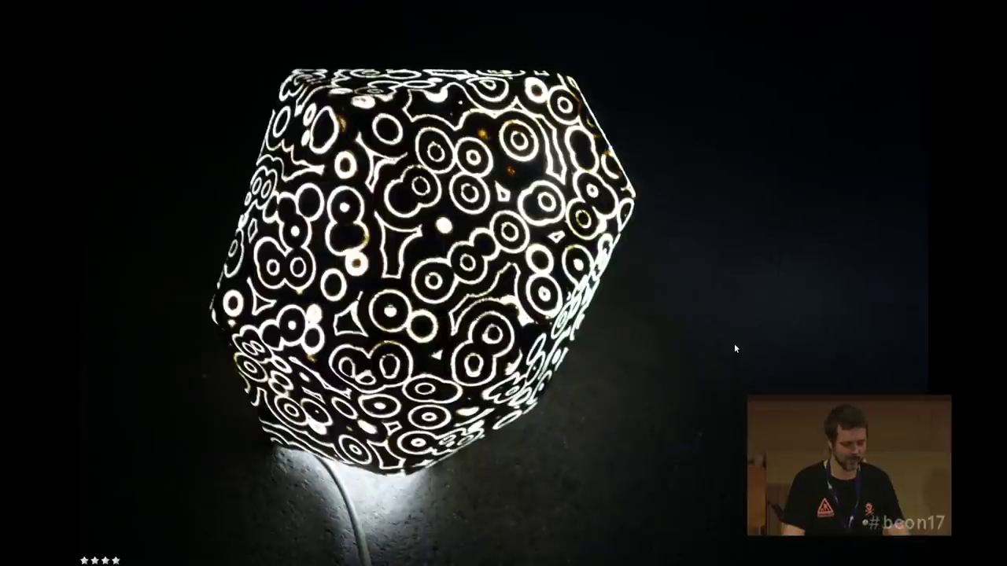
Switch to Blender and examine the lampshade grid grilleetoileRandomZ with its Displace and Wireframe modifier settings.
key("Escape")
key("alt+Tab")
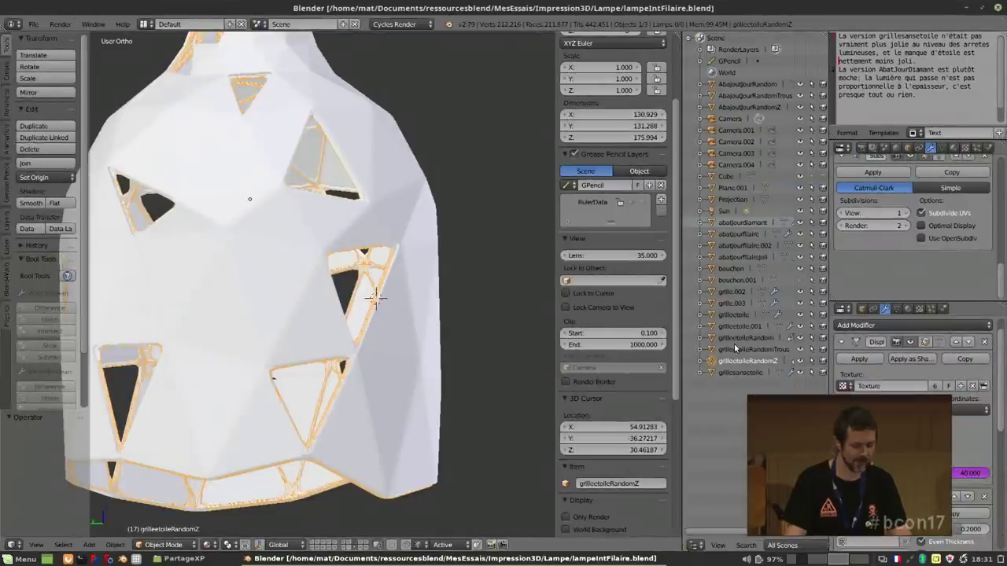
middle_click_drag(346, 314, 362, 238)
mouse_move(362, 193)
middle_mouse_down()
mouse_move(389, 202)
mouse_move(358, 184)
middle_mouse_up()
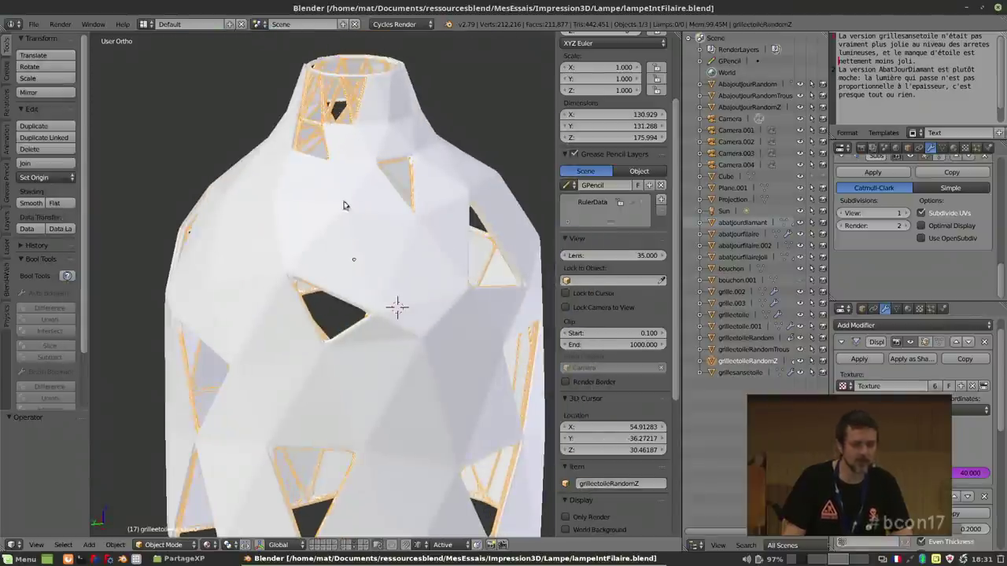
scroll(881, 370, "down", 4)
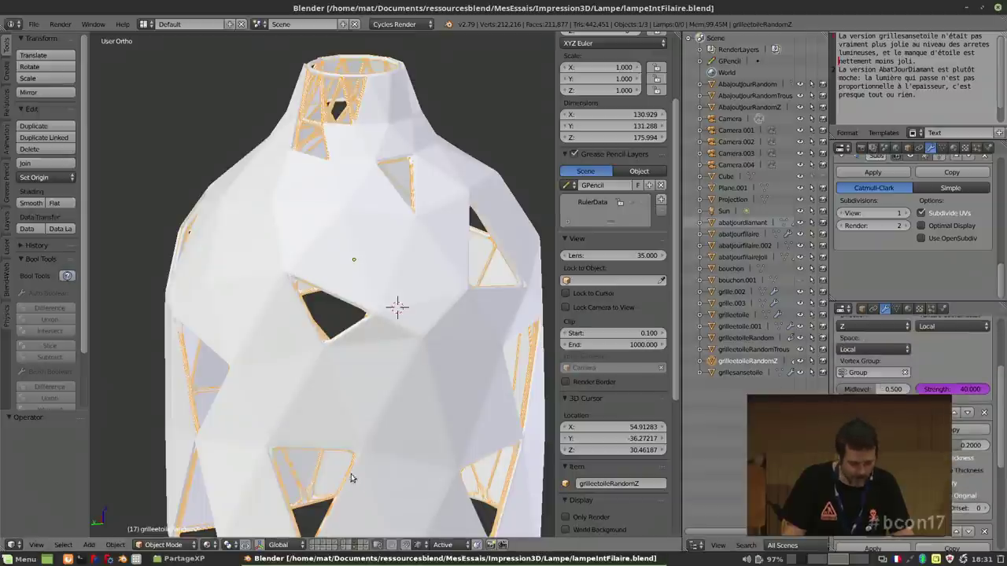
scroll(893, 381, "up", 3)
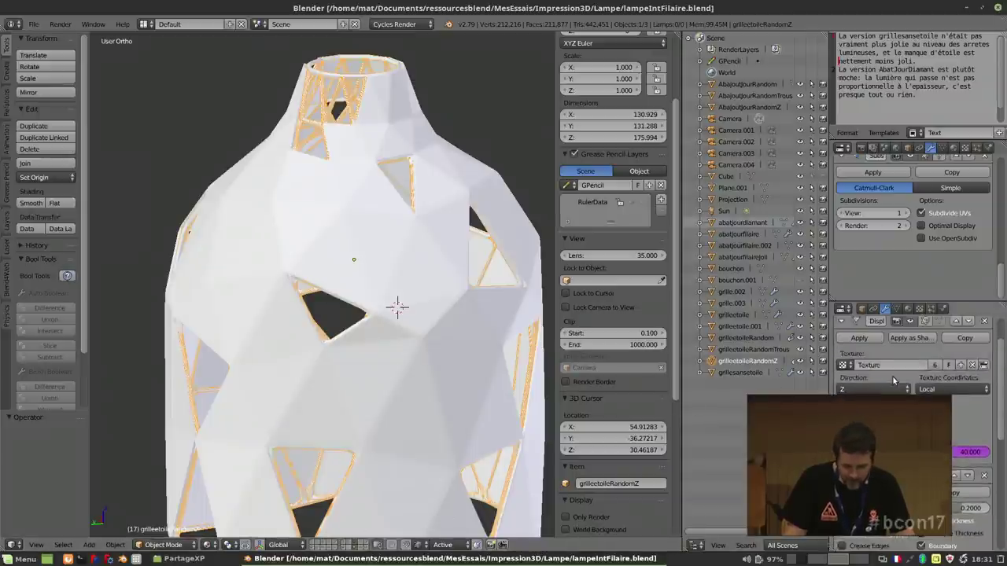
scroll(893, 381, "up", 2)
scroll(894, 380, "down", 2)
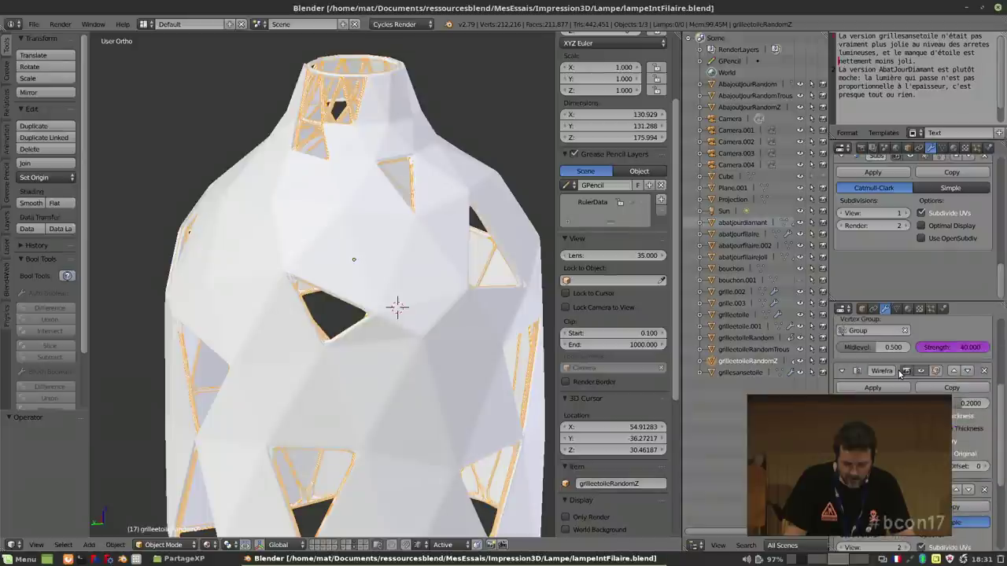
scroll(899, 375, "up", 2)
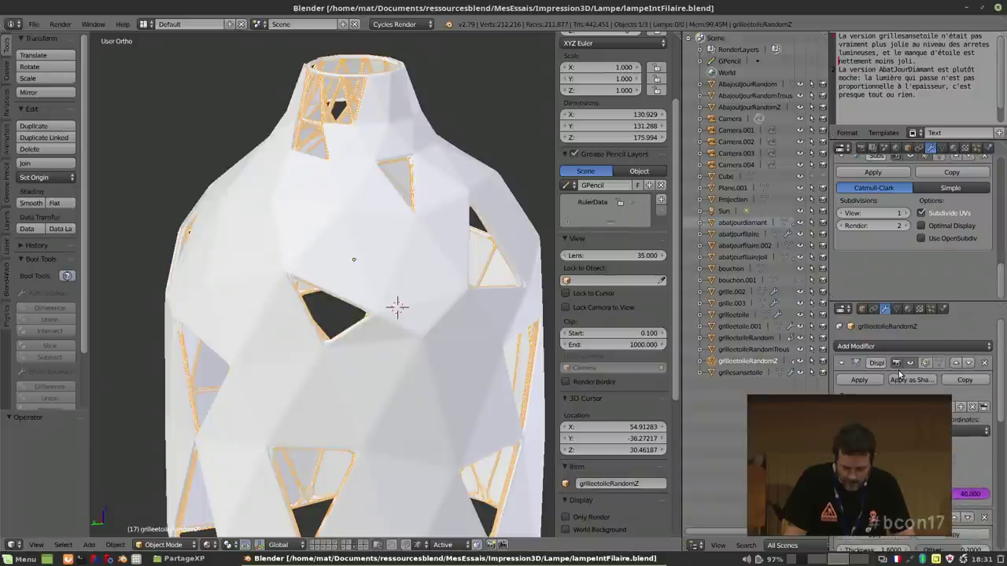
scroll(899, 375, "down", 5)
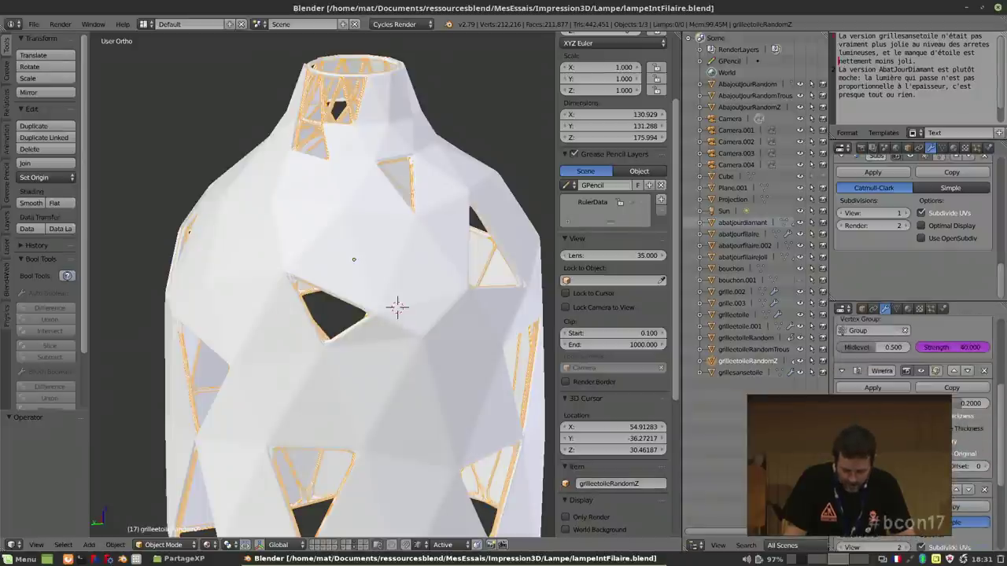
scroll(850, 337, "up", 5)
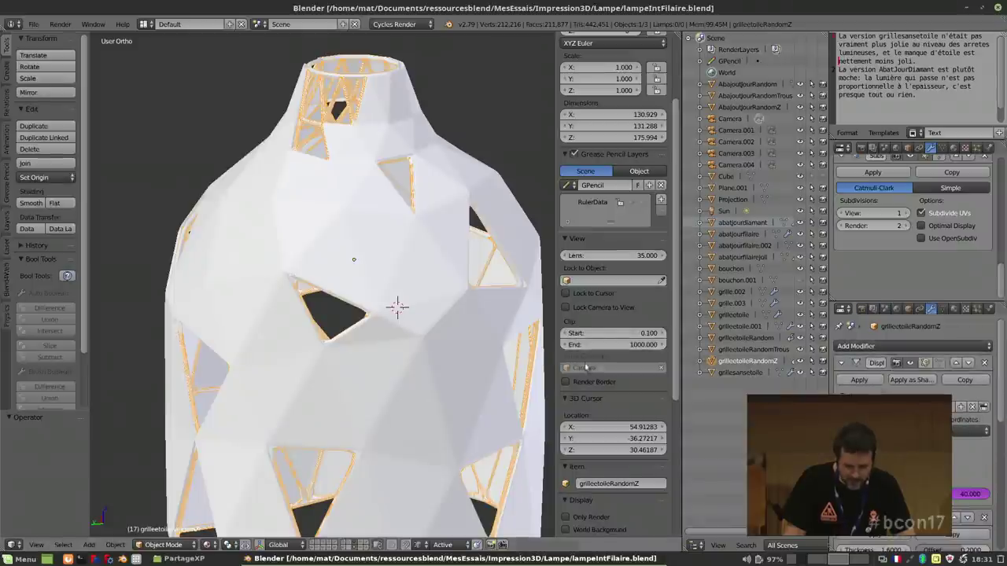
Select the AbajoutJourRandomZ lampshade, inspect its triangular openings, and advance the animation by one frame.
right_click(504, 346)
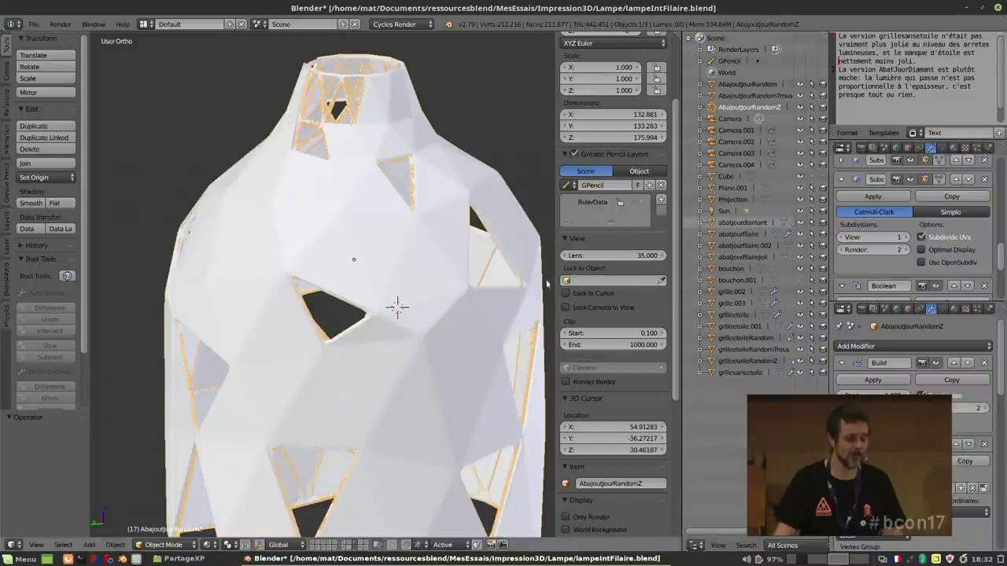
scroll(423, 348, "down", 3)
mouse_move(423, 348)
middle_mouse_down()
mouse_move(409, 292)
mouse_move(422, 338)
middle_mouse_up()
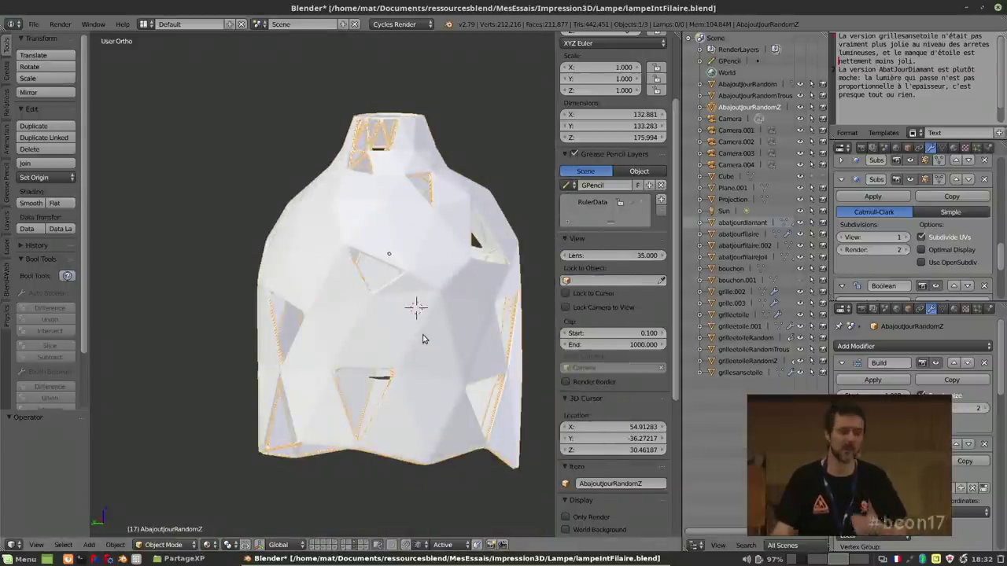
scroll(315, 311, "up", 2)
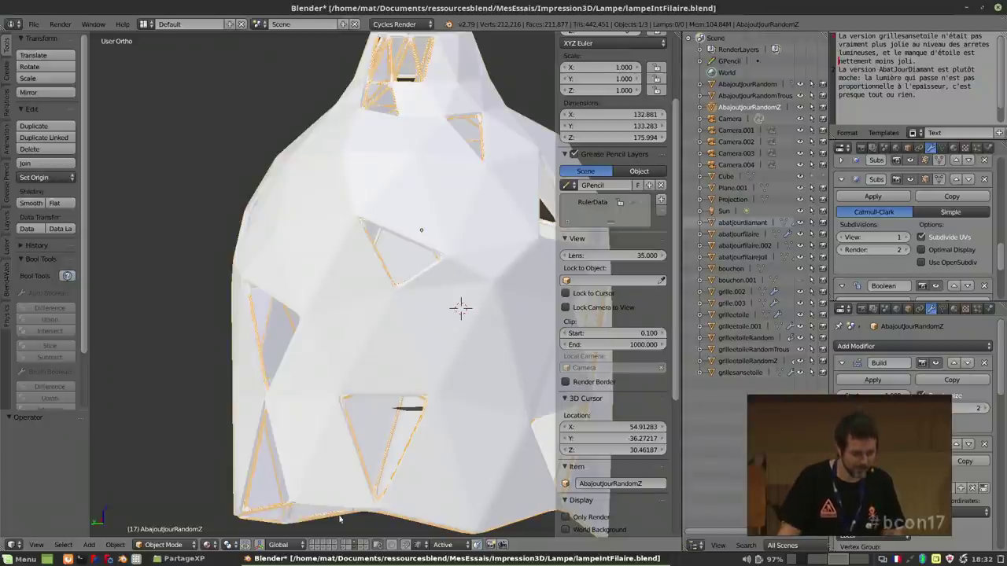
key("Right")
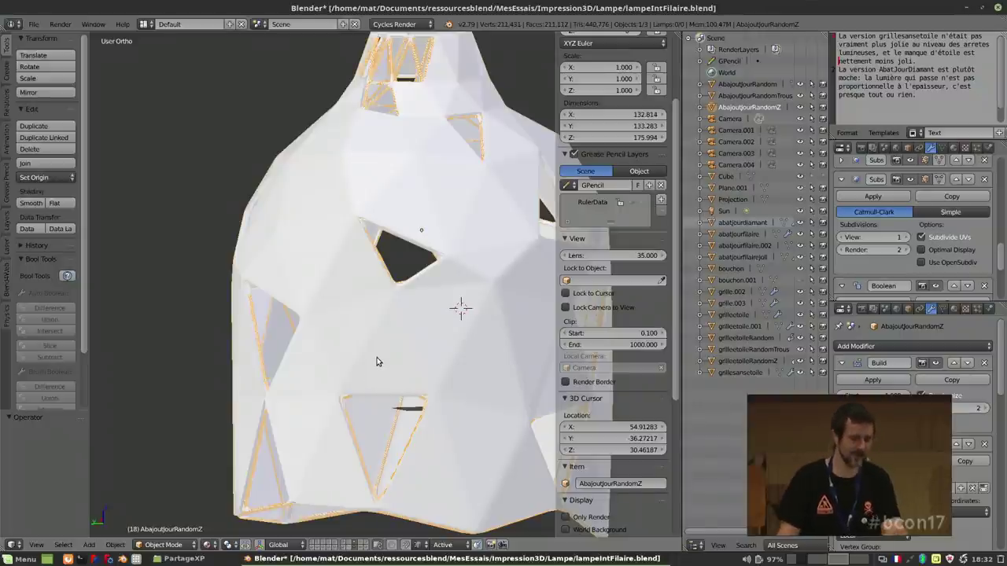
Show the layer with the diamond-faceted lampshade and examine its inner facets up close from below.
left_click(350, 544)
middle_click_drag(350, 438, 342, 511)
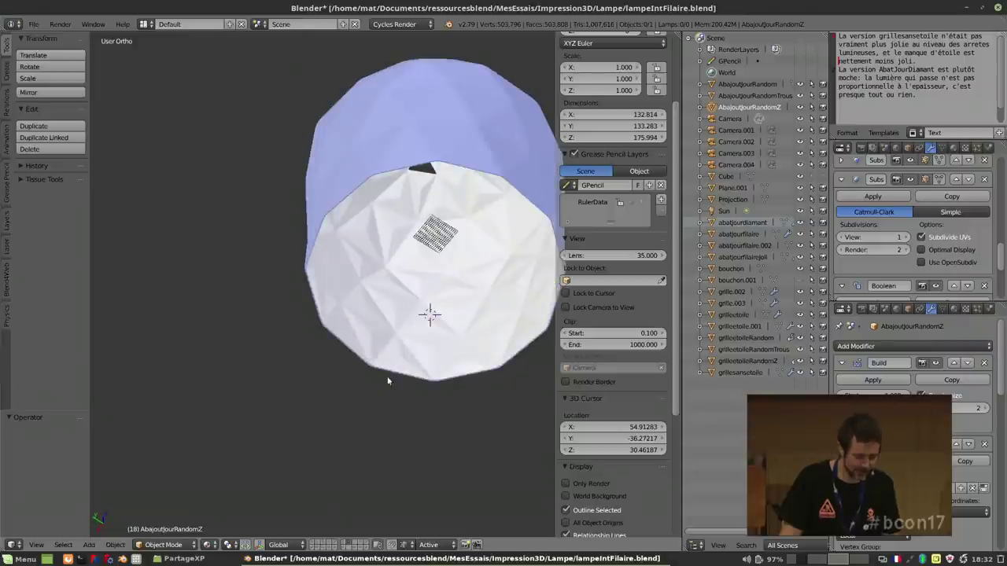
scroll(393, 272, "up", 5)
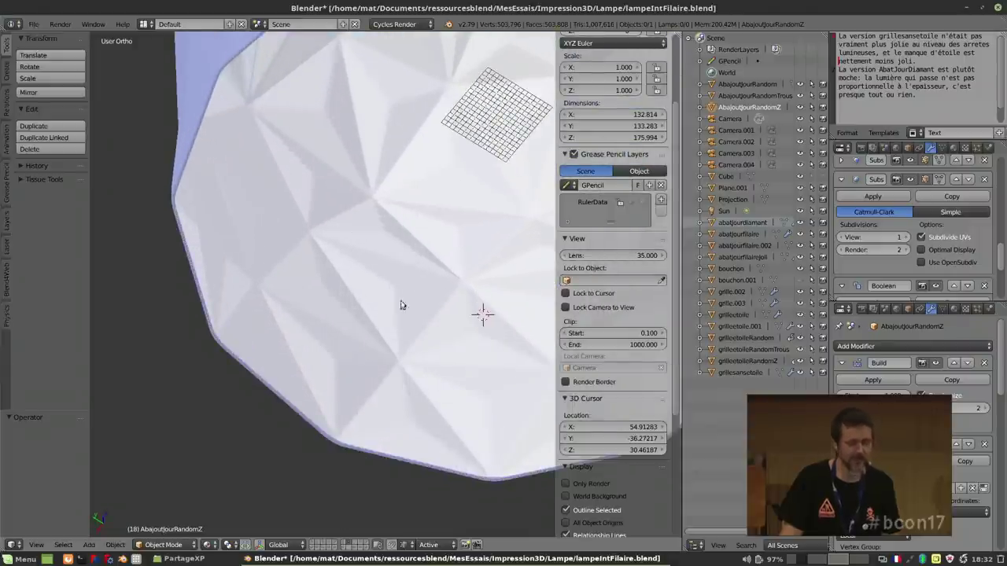
scroll(385, 285, "up", 2)
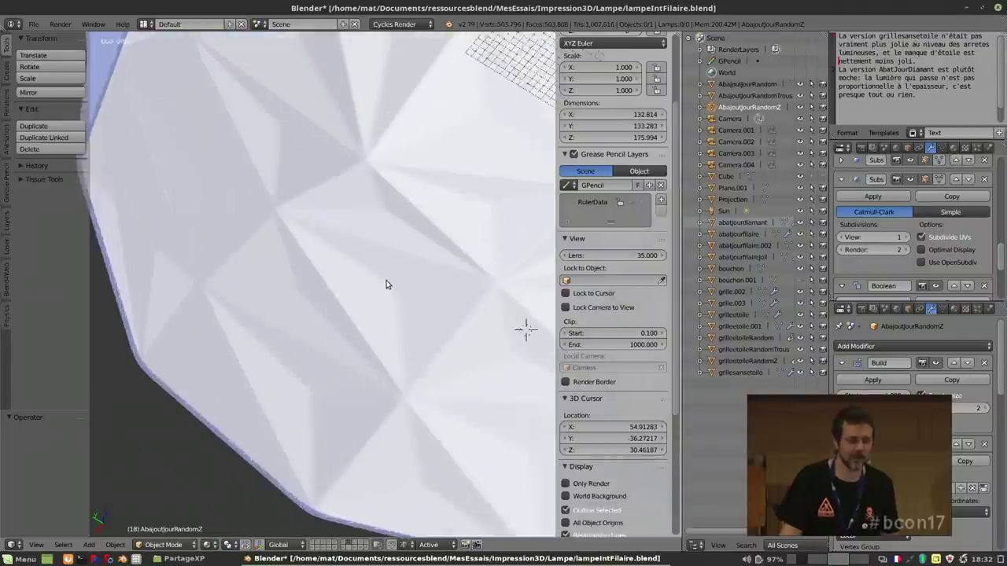
scroll(378, 292, "up", 1)
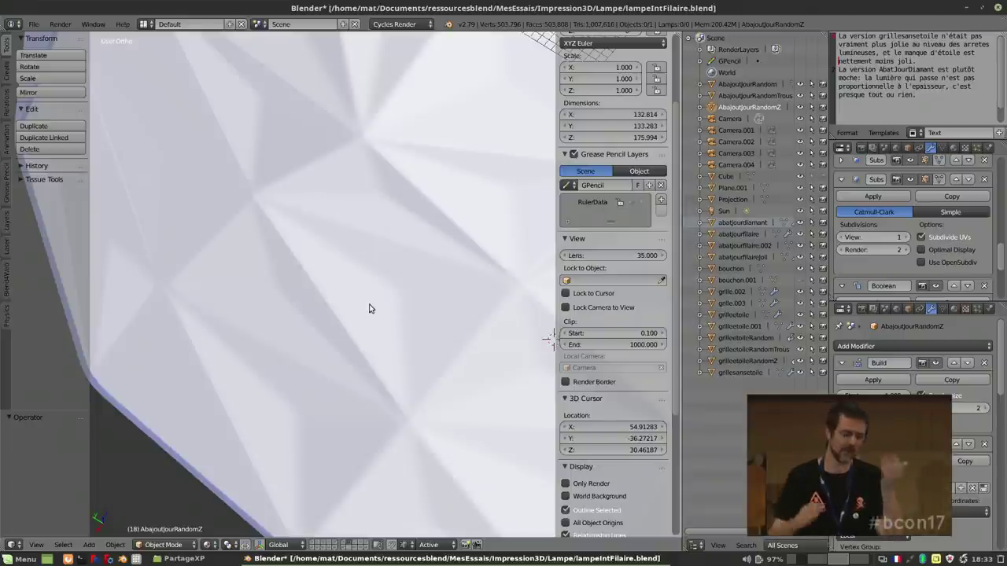
Show the layer with the lampshade's wire lattice, followed by the layer containing the box.
left_click(343, 545)
scroll(371, 411, "down", 5)
middle_click_drag(370, 412, 382, 431)
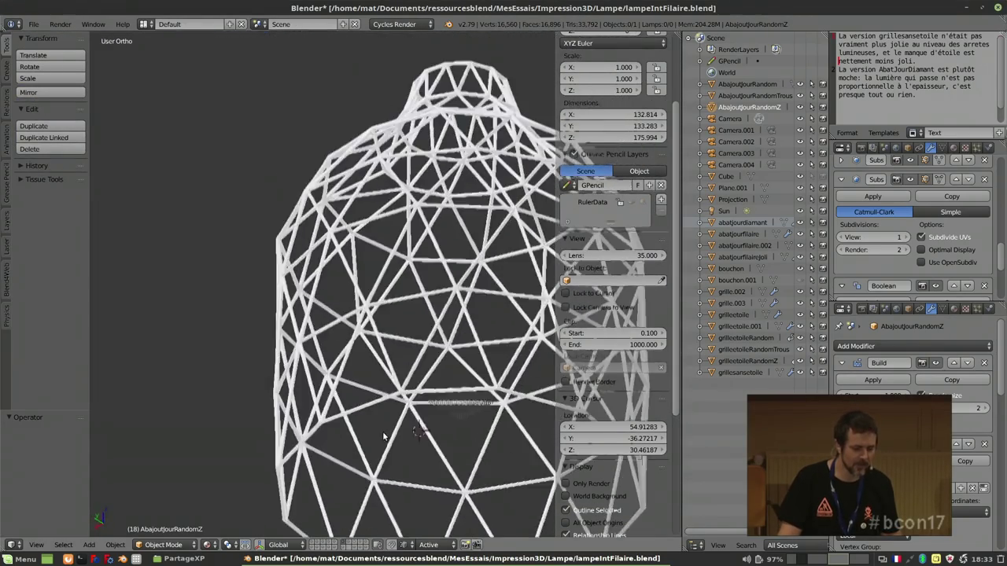
left_click(346, 546)
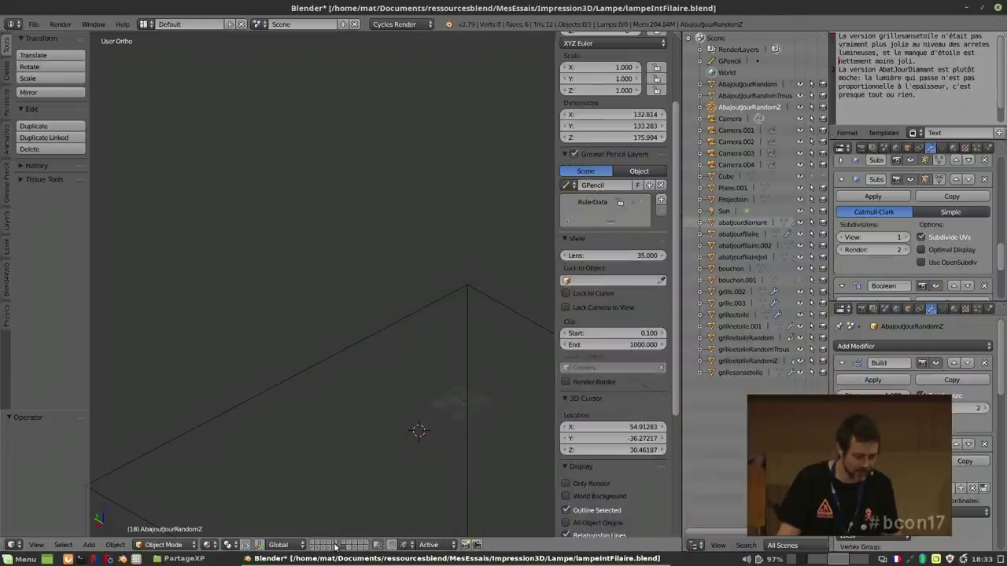
key("a")
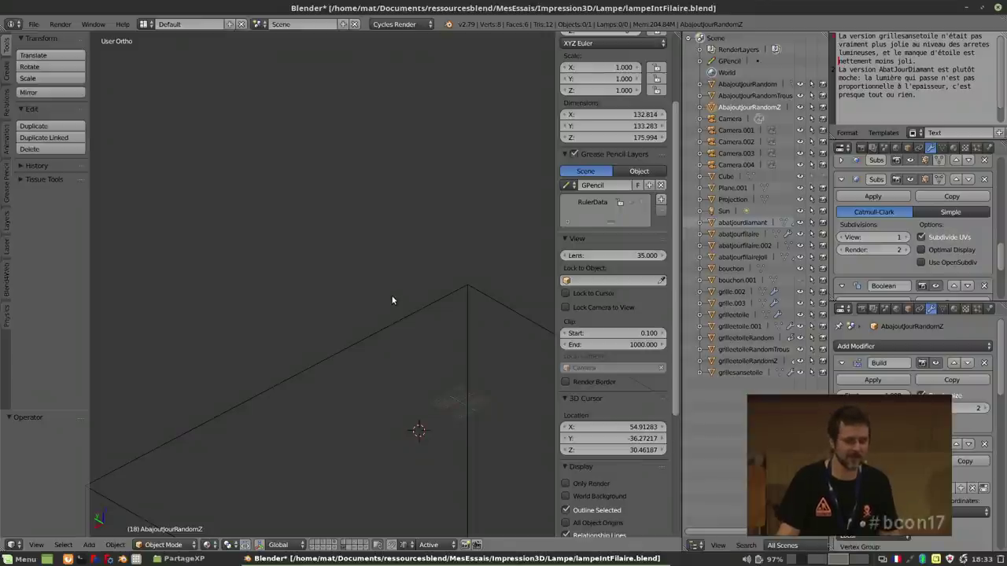
Show the layer with the grooved lampshade, examine its interior from below, and select abatjourfilaire.002.
key("3")
scroll(401, 303, "up", 5)
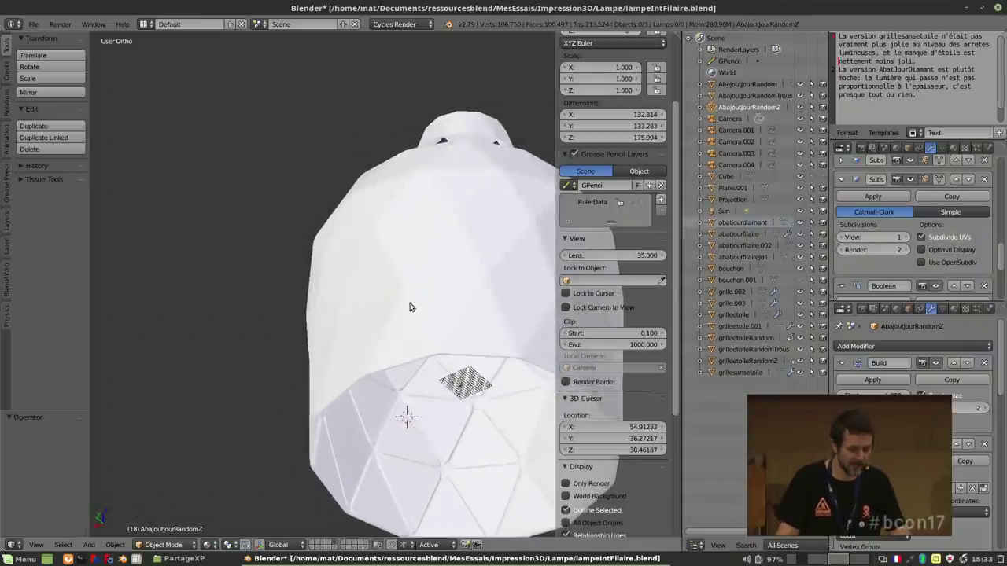
middle_click_drag(412, 299, 353, 378)
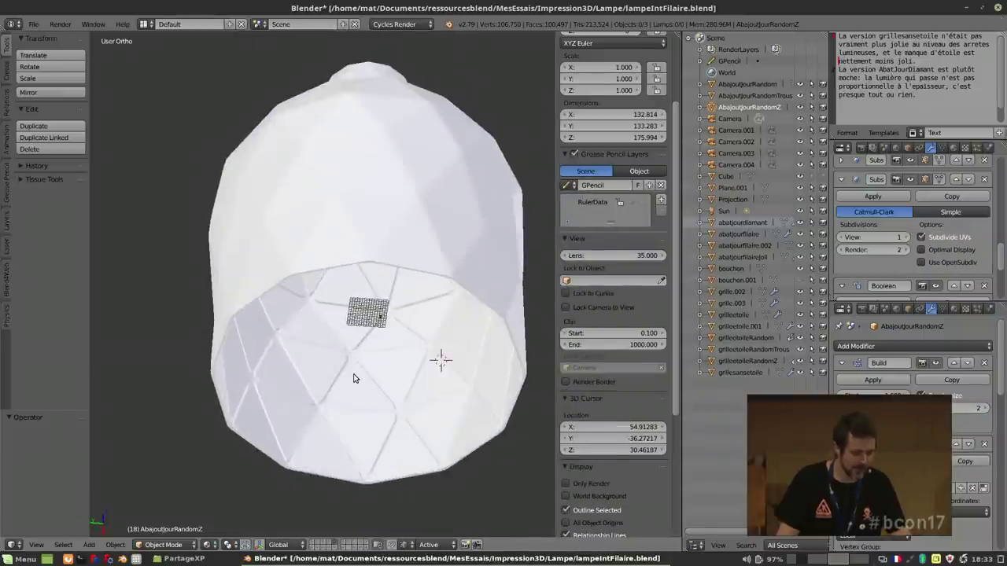
scroll(353, 378, "up", 5)
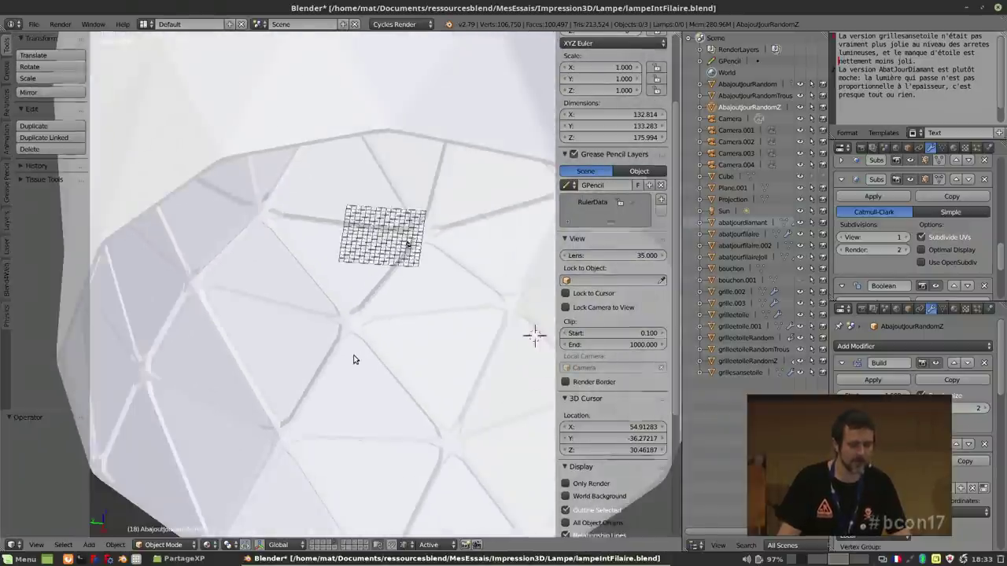
scroll(353, 360, "down", 3)
right_click(288, 165)
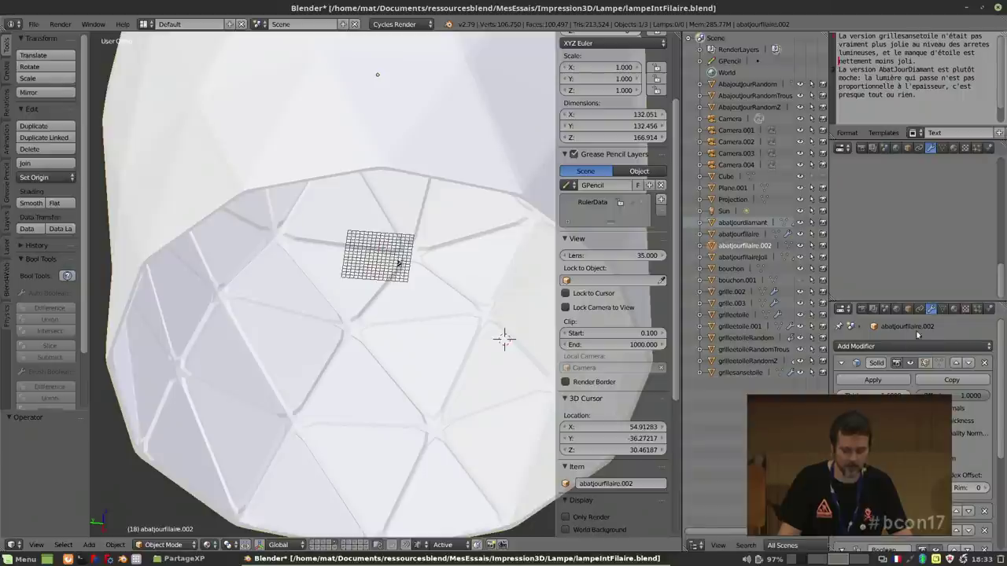
Enlarge the area showing the modifier stack of abatjourfilaire.002 and examine its second subdivision modifier's settings.
scroll(912, 311, "down", 1)
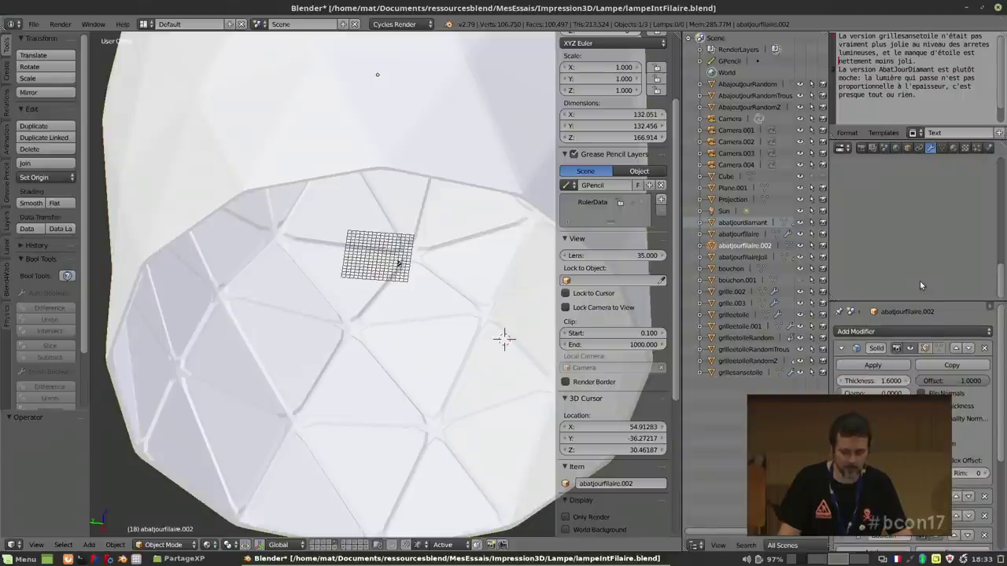
left_click_drag(926, 304, 917, 162)
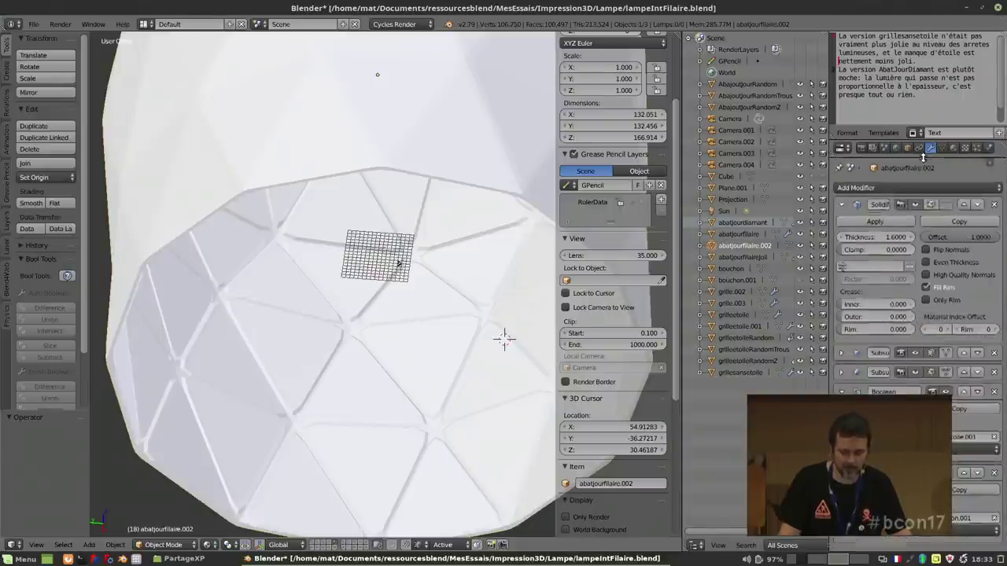
left_click(841, 373)
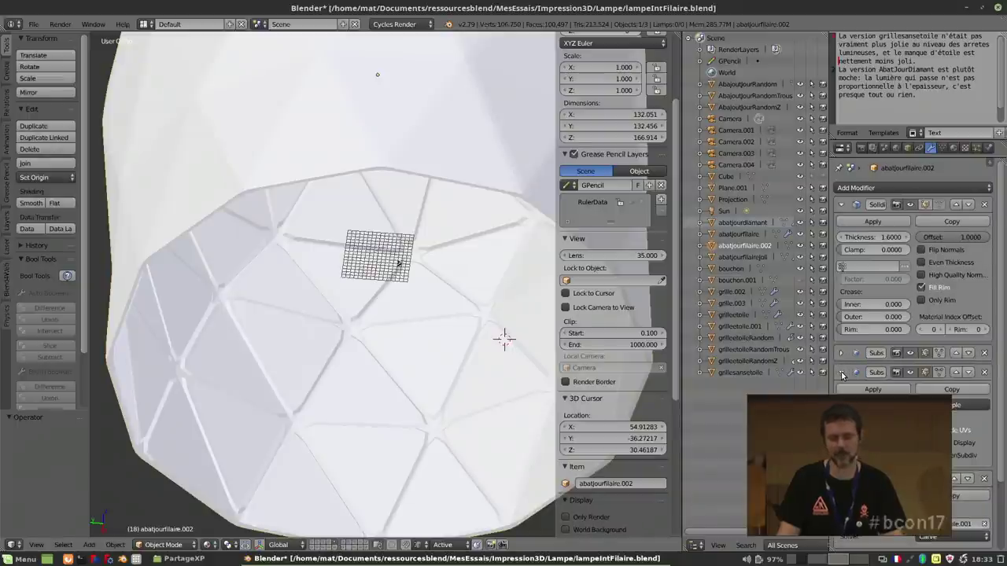
left_click(841, 373)
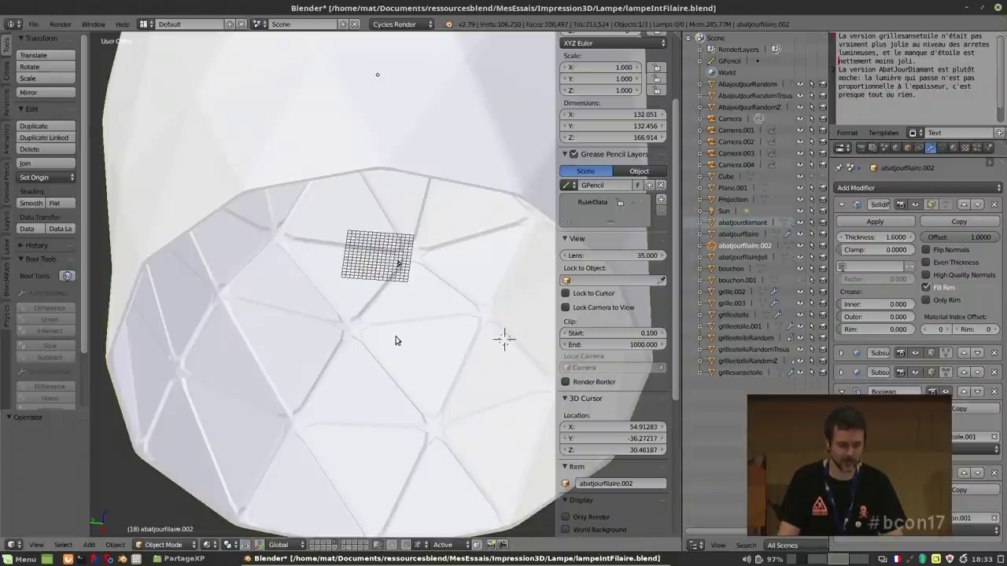
In Edit Mode, pull one lower side vertex of the lampshade outward by about -6.5, 37.0, 18.3 with sharp proportional editing, and return to Object Mode.
key("Tab")
left_click(479, 158)
scroll(449, 171, "down", 5)
middle_click_drag(449, 197, 425, 265)
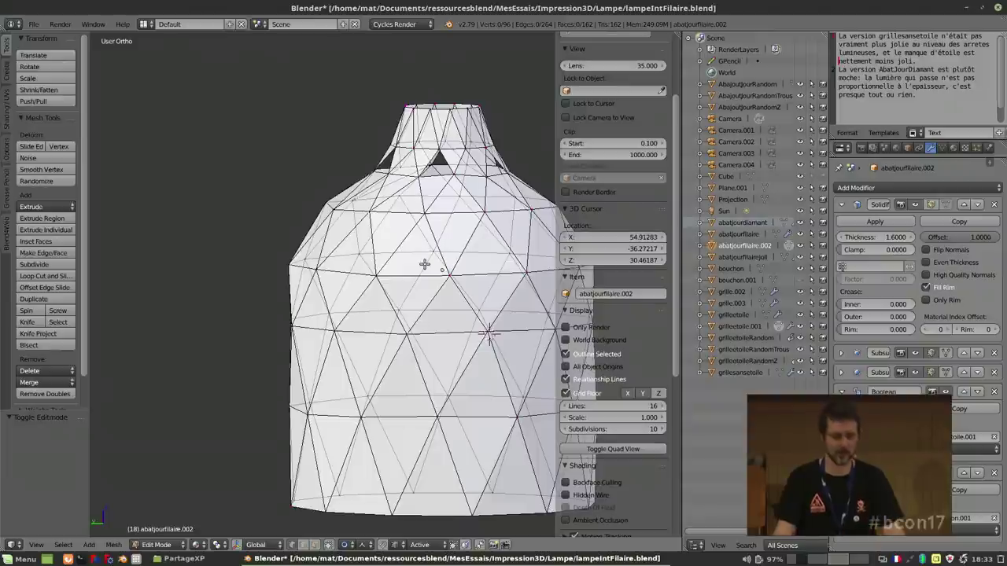
right_click(322, 511)
middle_click_drag(338, 438, 317, 423)
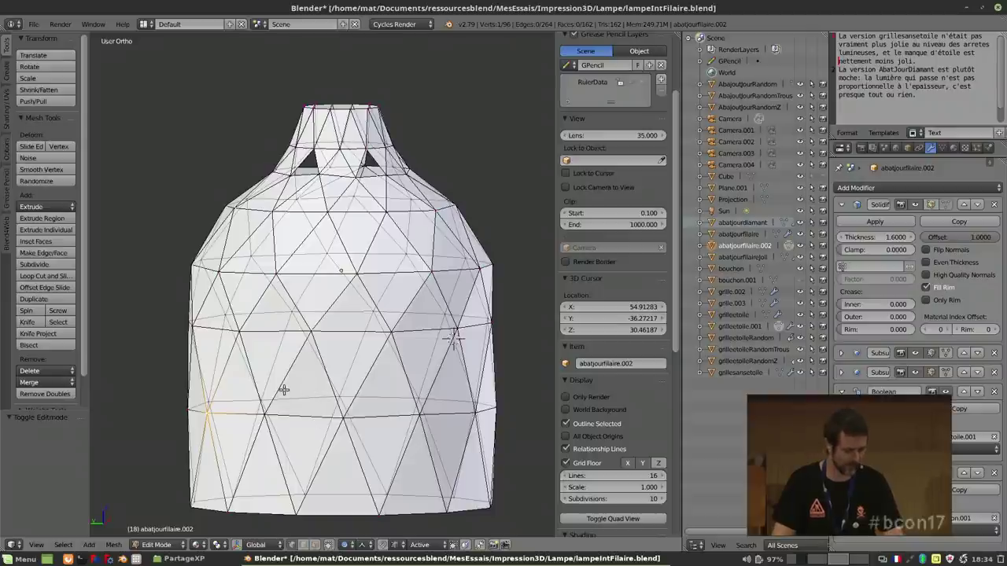
key("g")
scroll(237, 375, "up", 4)
scroll(238, 374, "up", 20)
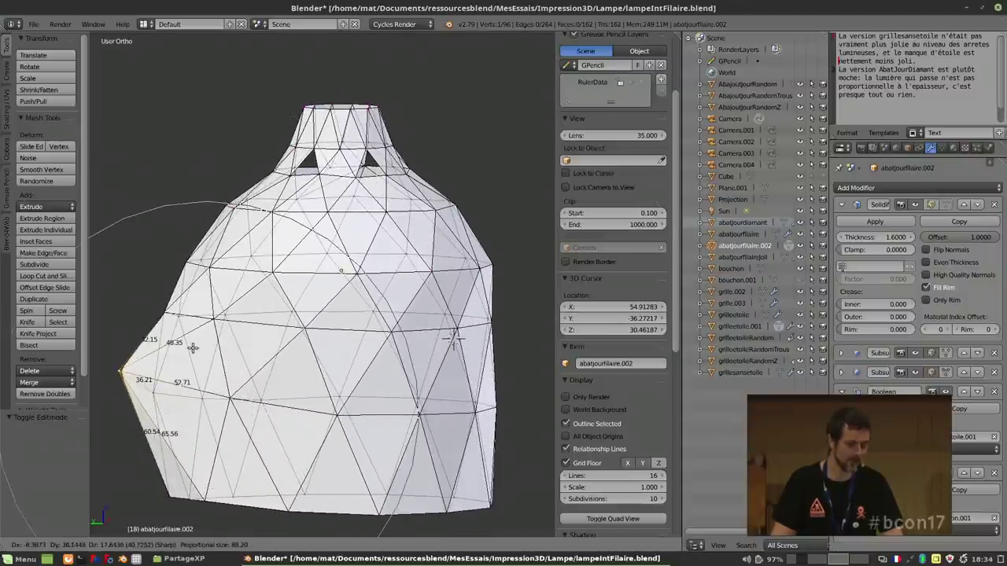
left_click(193, 347)
key("Tab")
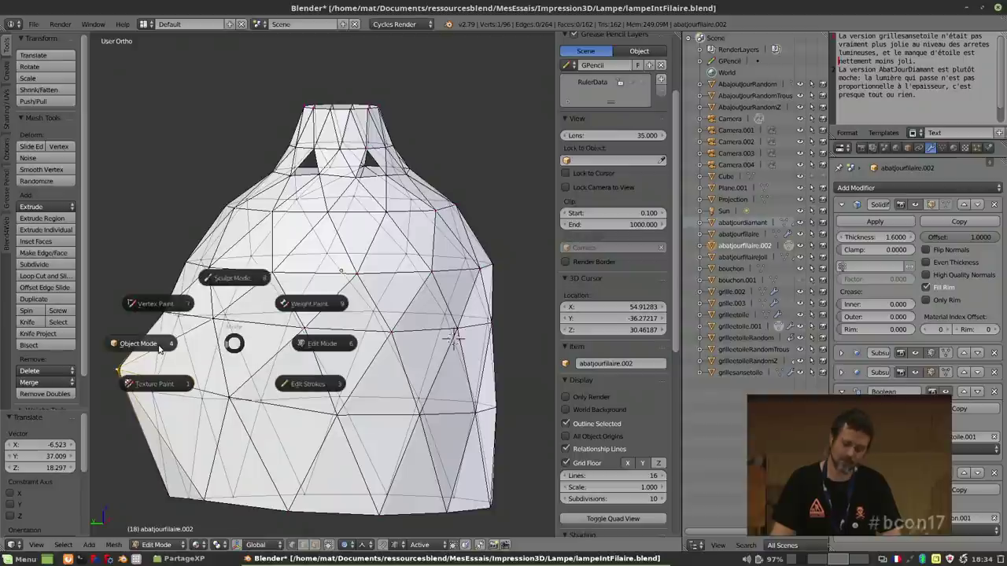
left_click(314, 374)
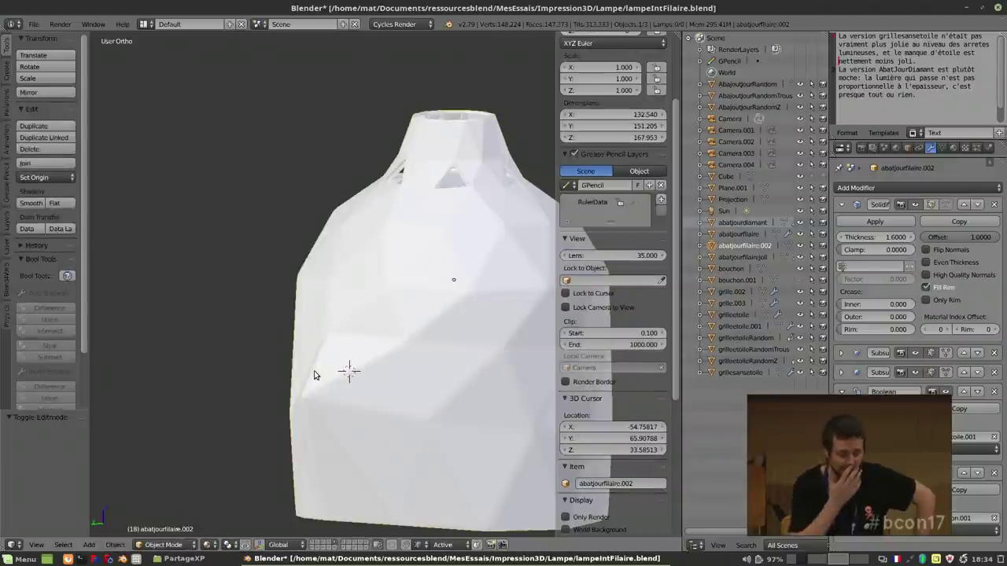
Maximize the 3D view and examine the grooves inside the deformed lampshade up close from below.
middle_click_drag(342, 426, 337, 373)
scroll(243, 386, "up", 5)
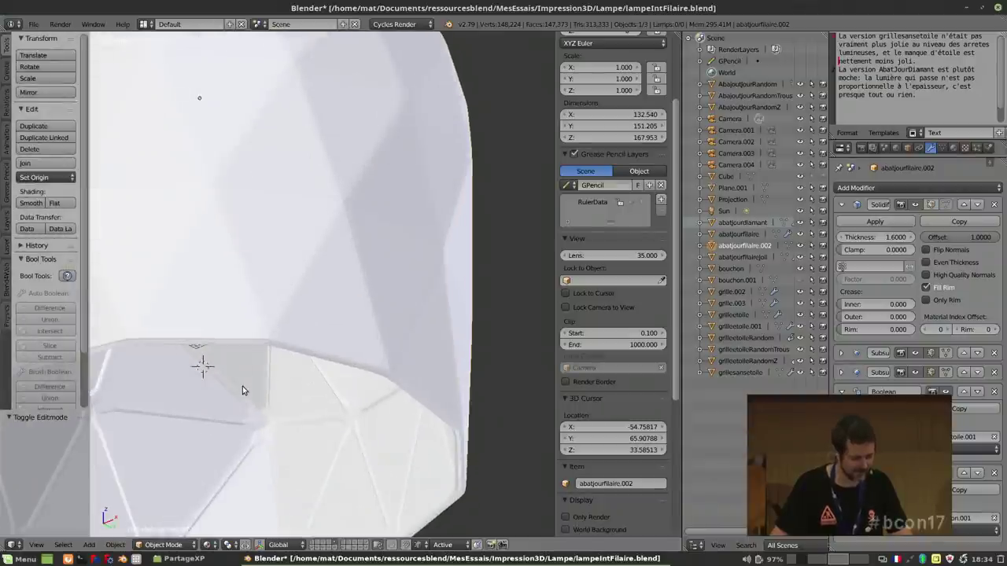
key("shift+space")
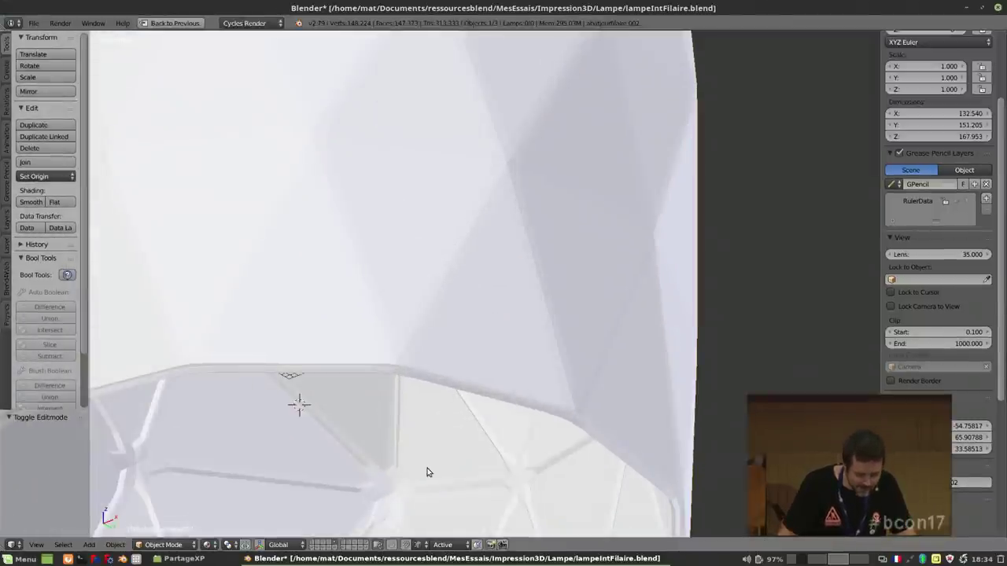
scroll(427, 472, "up", 5)
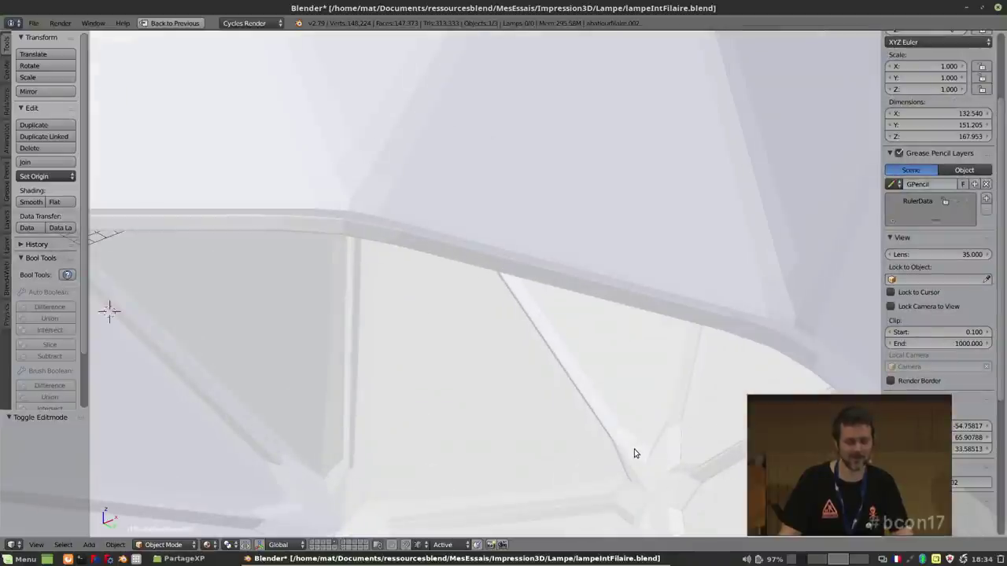
scroll(632, 452, "down", 3)
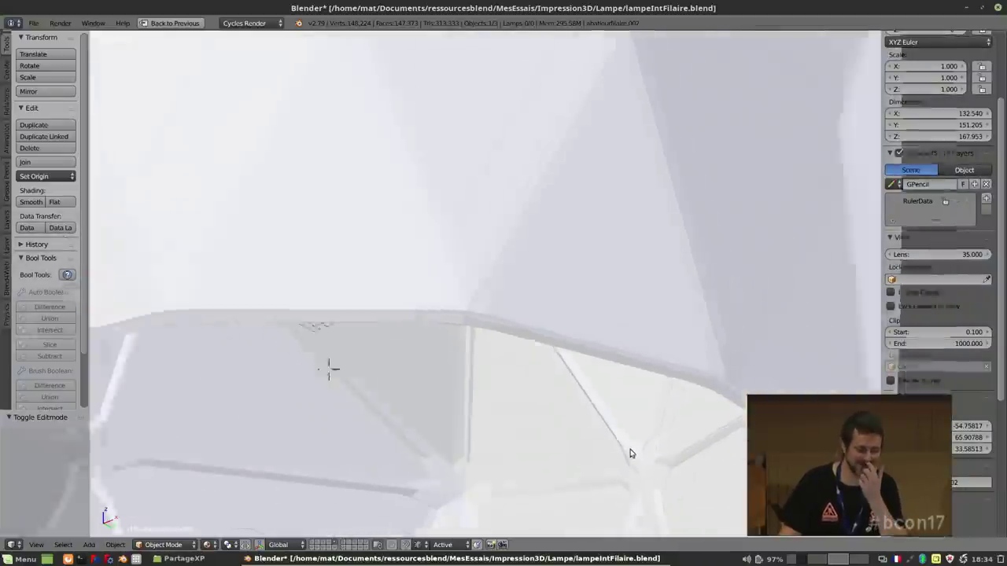
scroll(621, 459, "up", 1)
middle_click_drag(618, 457, 624, 426, "shift")
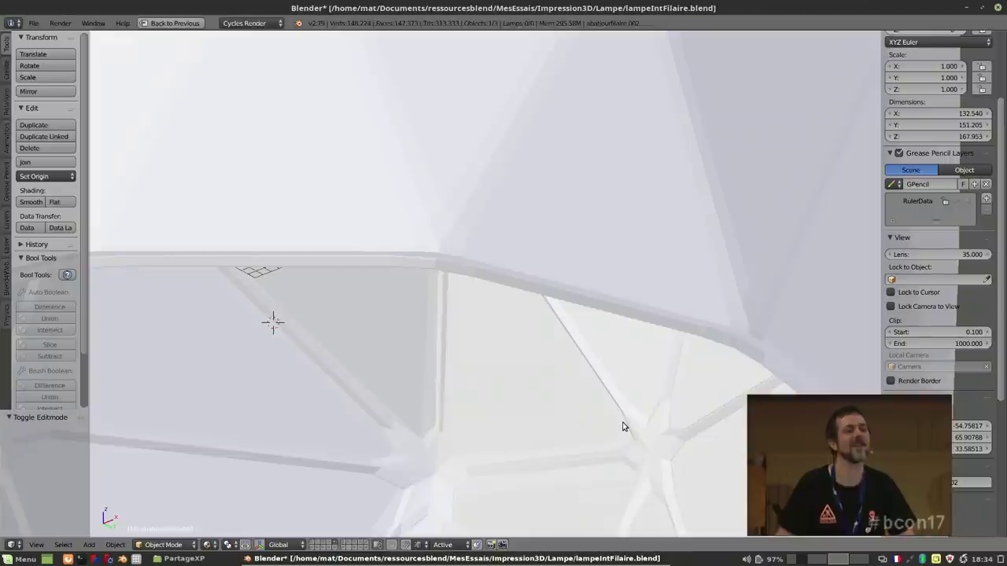